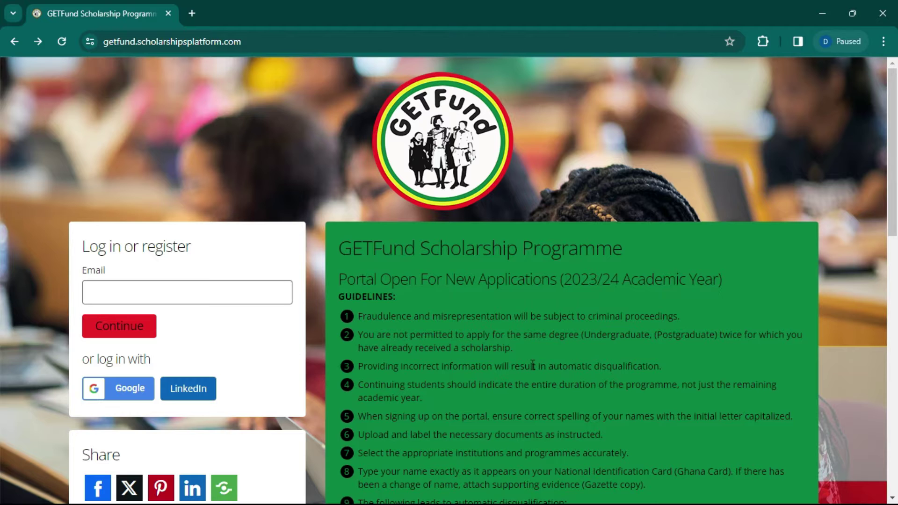
scroll(479, 366, down, 5)
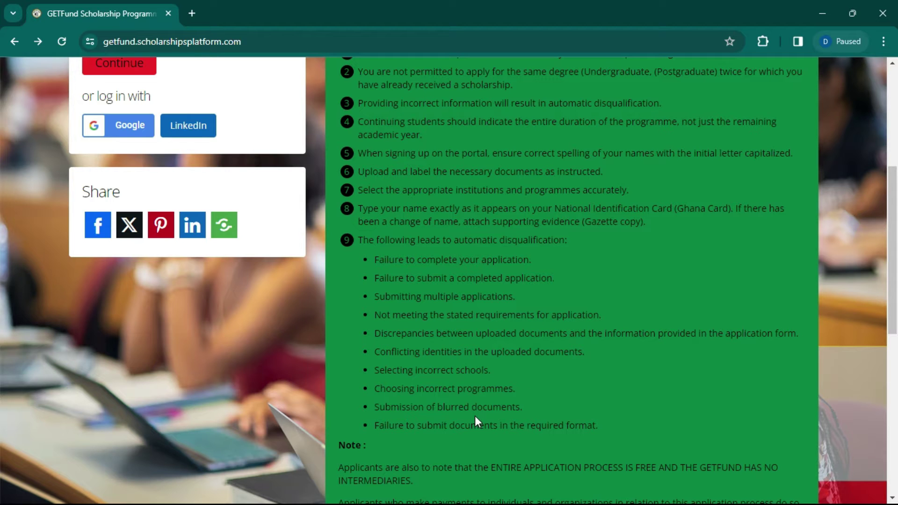
scroll(603, 323, up, 1)
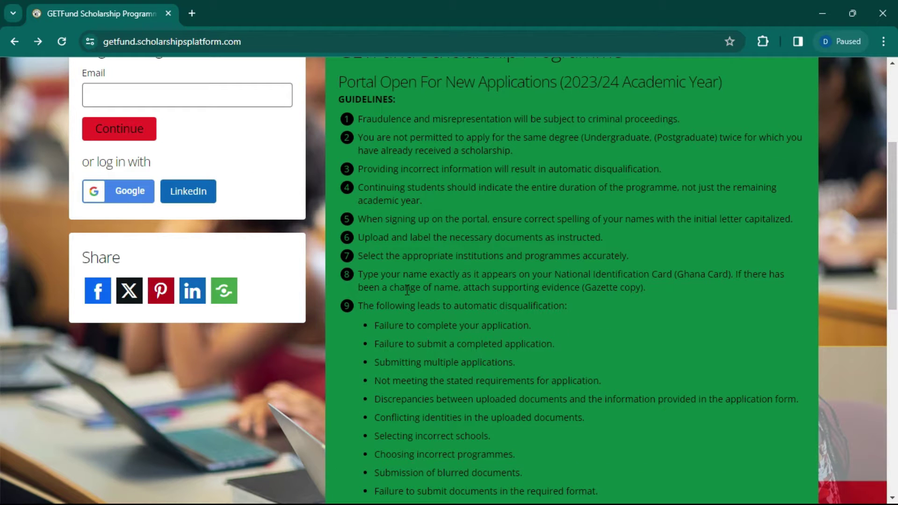
drag(357, 272, 665, 291)
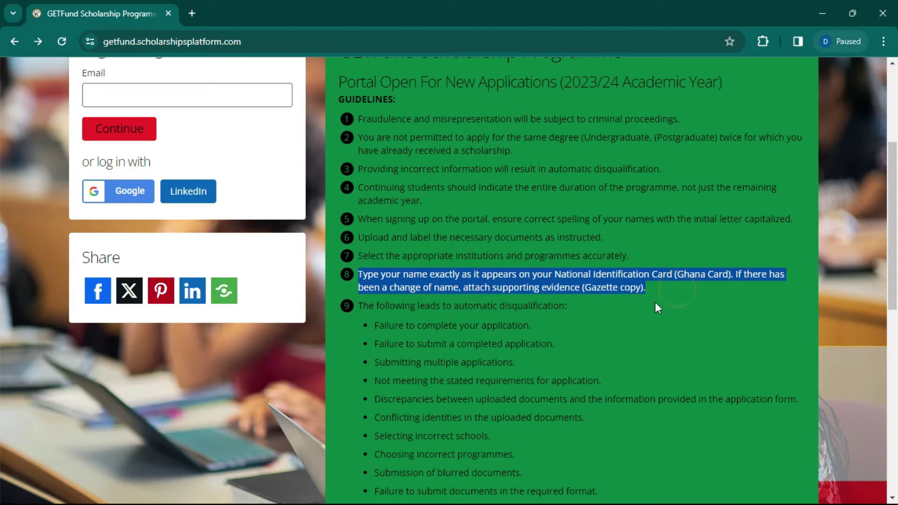
click(566, 334)
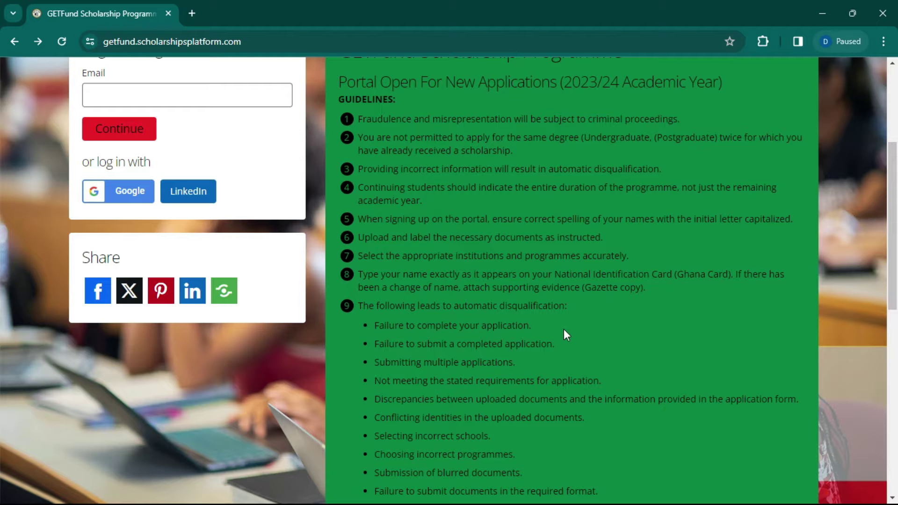
scroll(549, 332, up, 4)
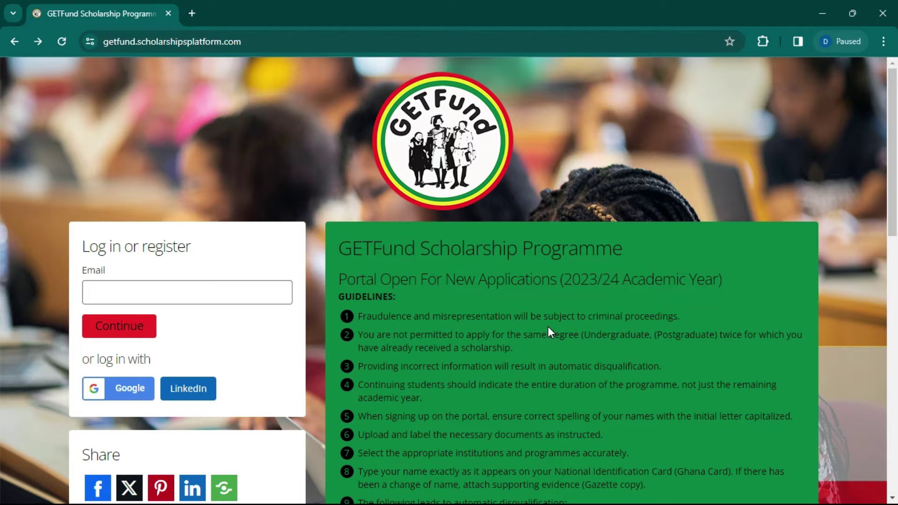
Step: Fill the Email field with the applicant's saved address from autofill and continue to registration
click(270, 191)
scroll(406, 264, down, 1)
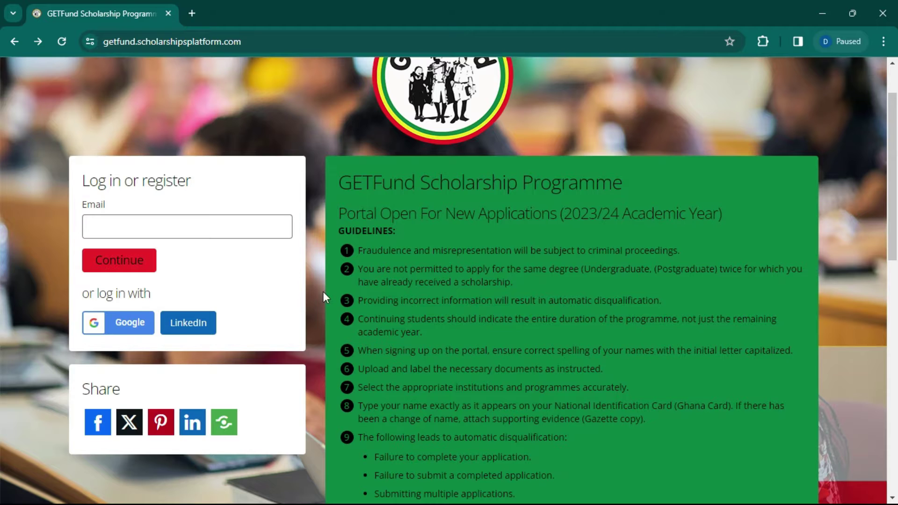
scroll(308, 276, down, 1)
scroll(269, 247, up, 2)
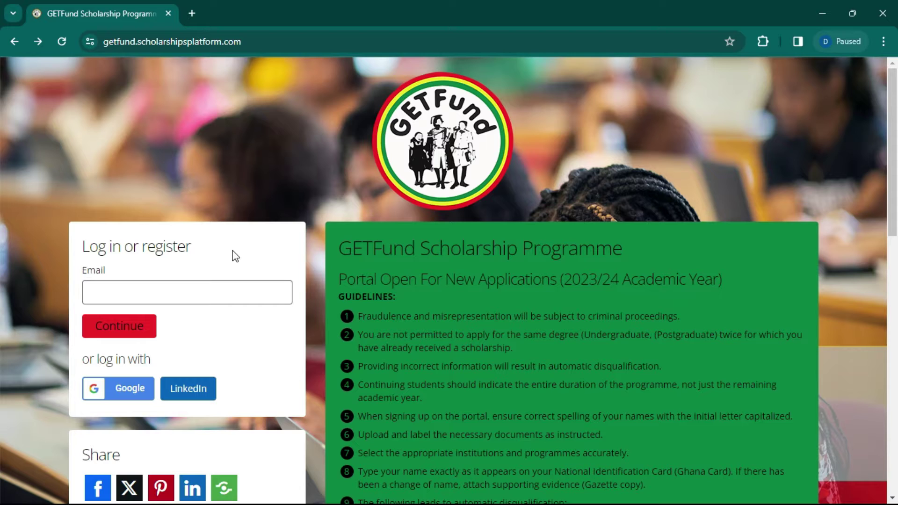
click(204, 290)
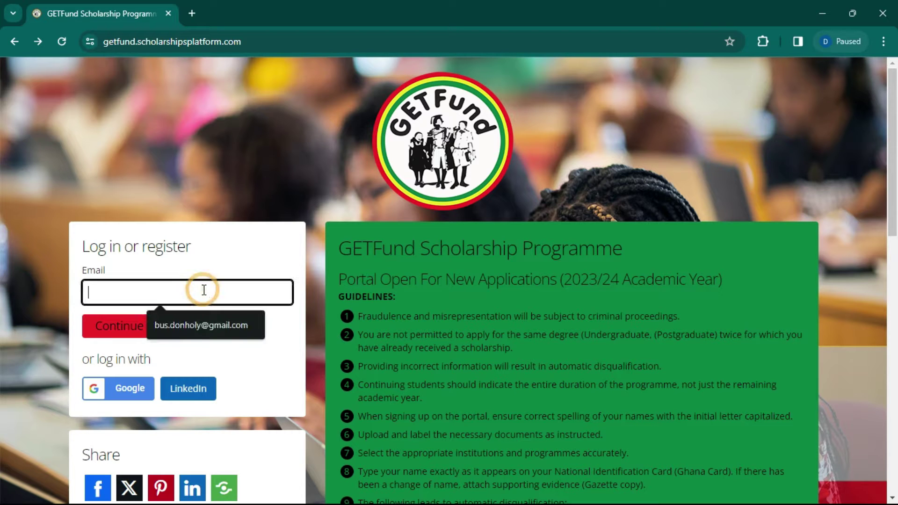
click(290, 225)
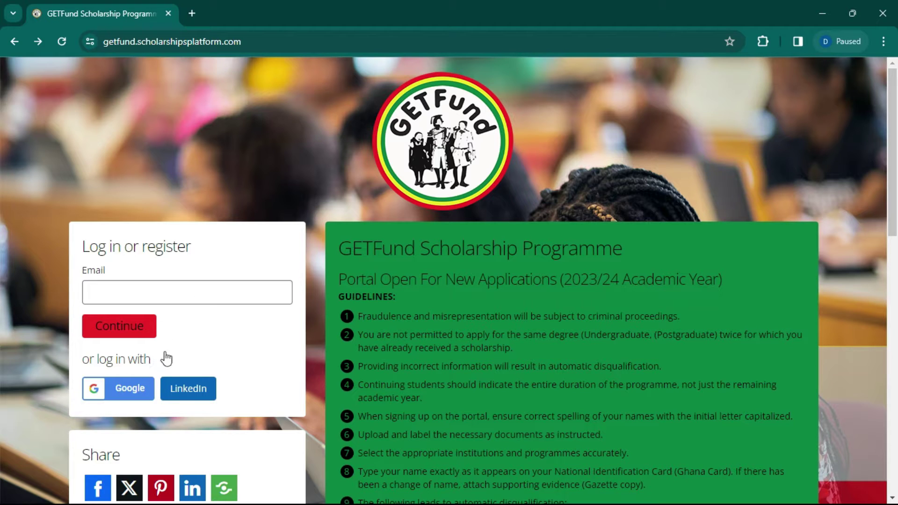
click(157, 296)
click(161, 326)
click(138, 327)
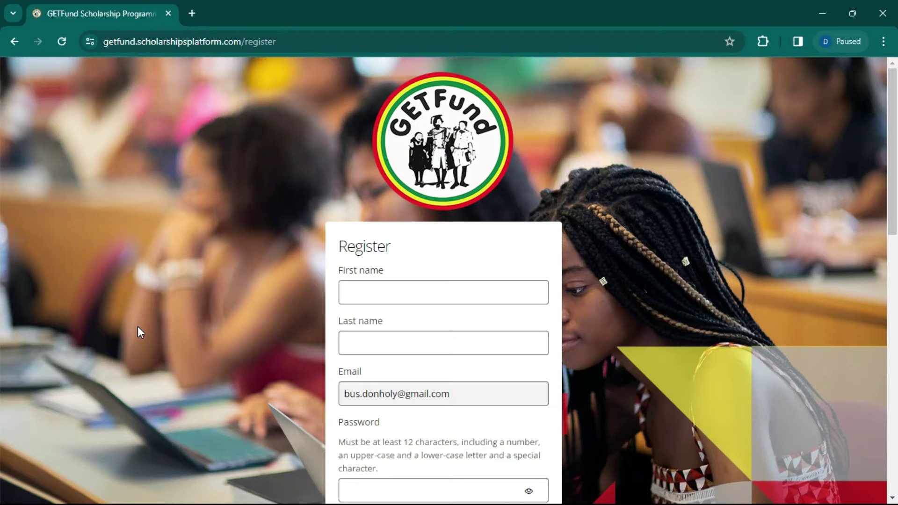
scroll(314, 309, down, 4)
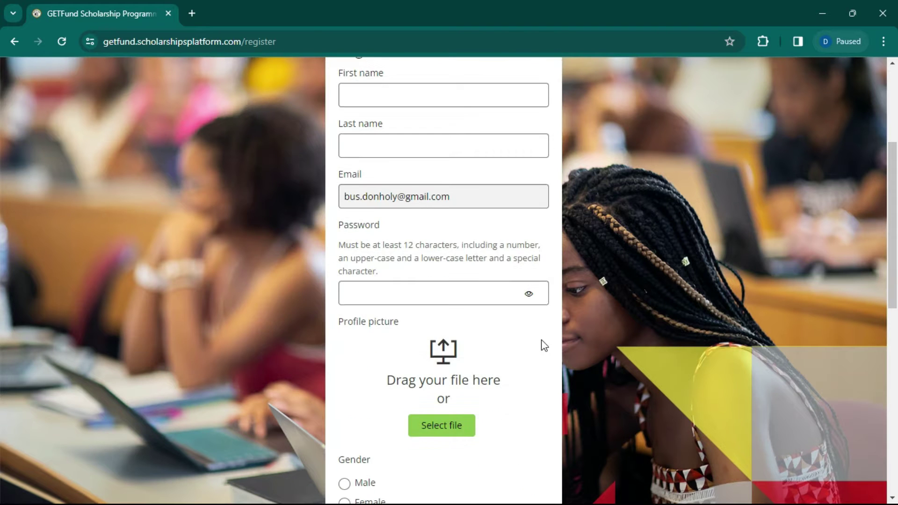
scroll(502, 259, up, 4)
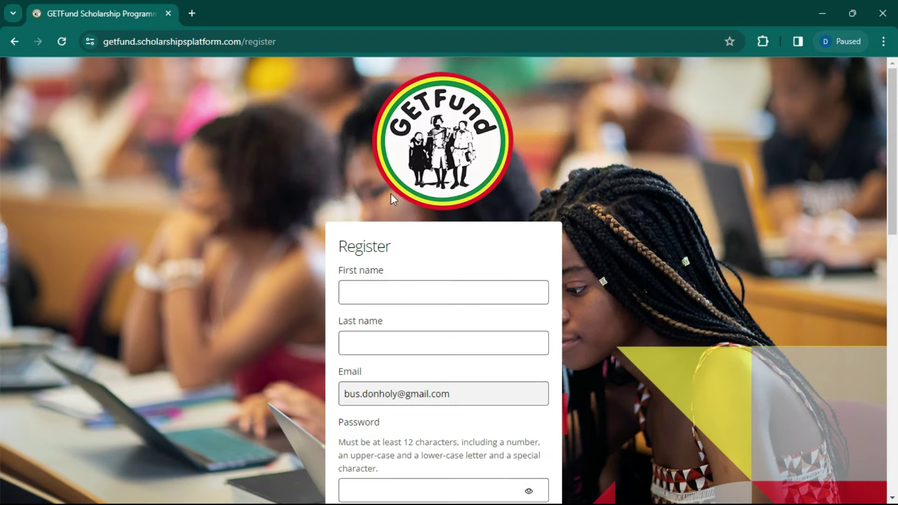
click(377, 293)
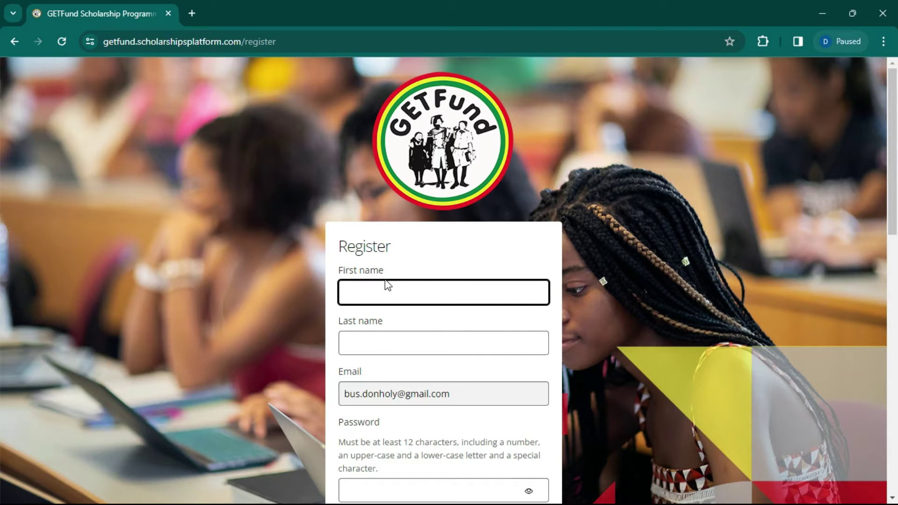
scroll(385, 285, down, 3)
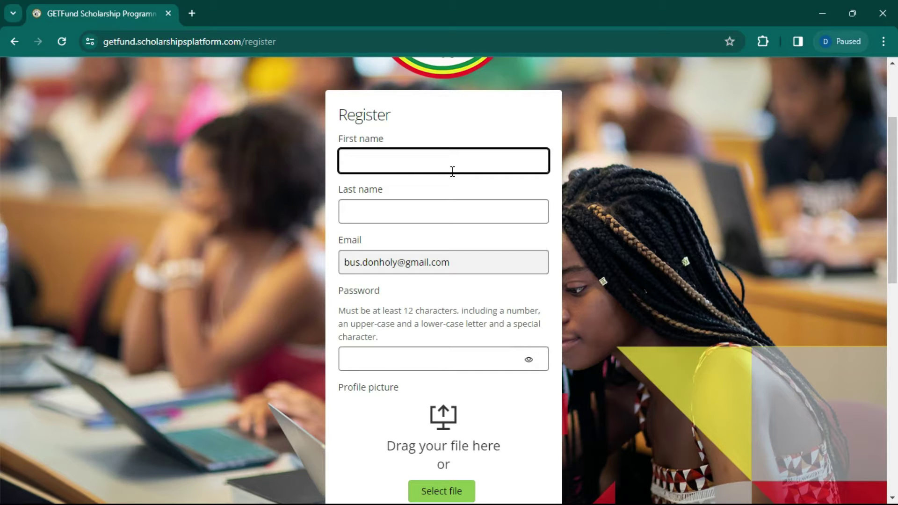
Step: Enter the applicant's first name and last name on the Register form
text(don)
key(BackSpace)
key(BackSpace)
key(BackSpace)
key(Tab)
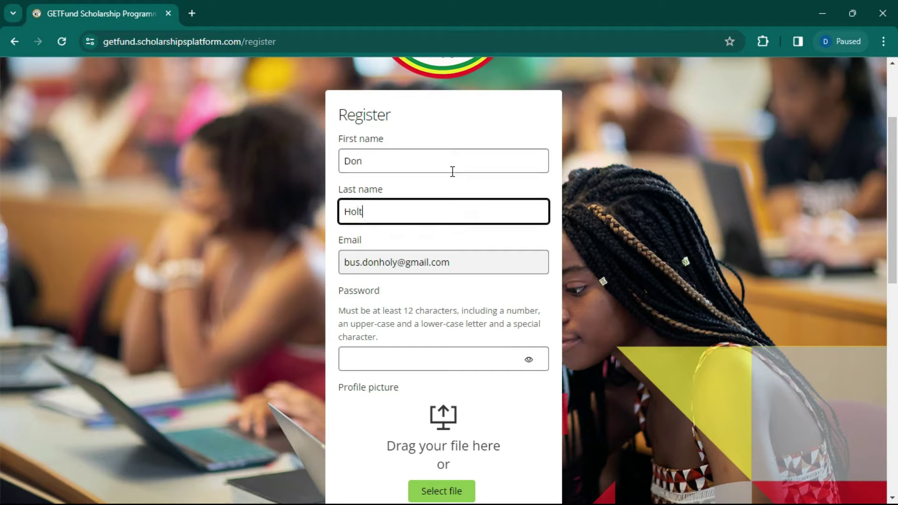
scroll(431, 255, down, 3)
Step: Paste the account password, set gender to Male, and bring up the profile-picture file picker
click(432, 229)
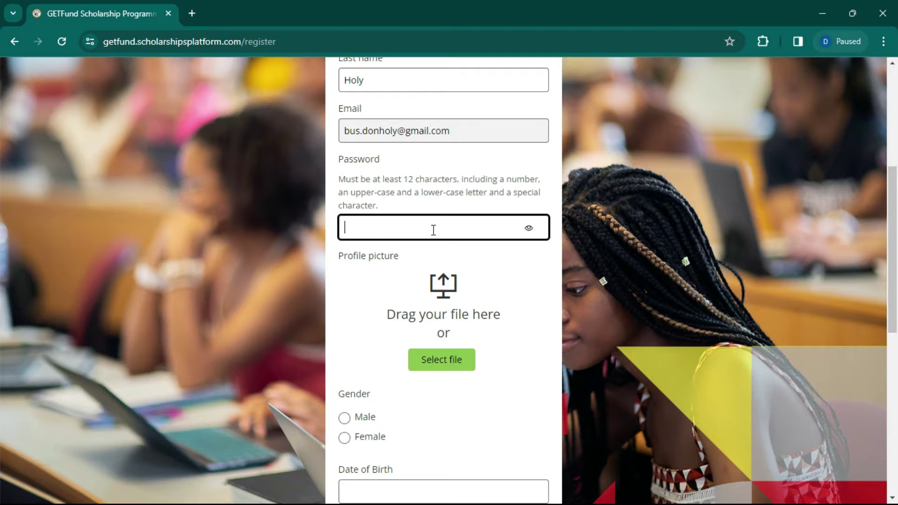
text(•)
key(ctrl+v)
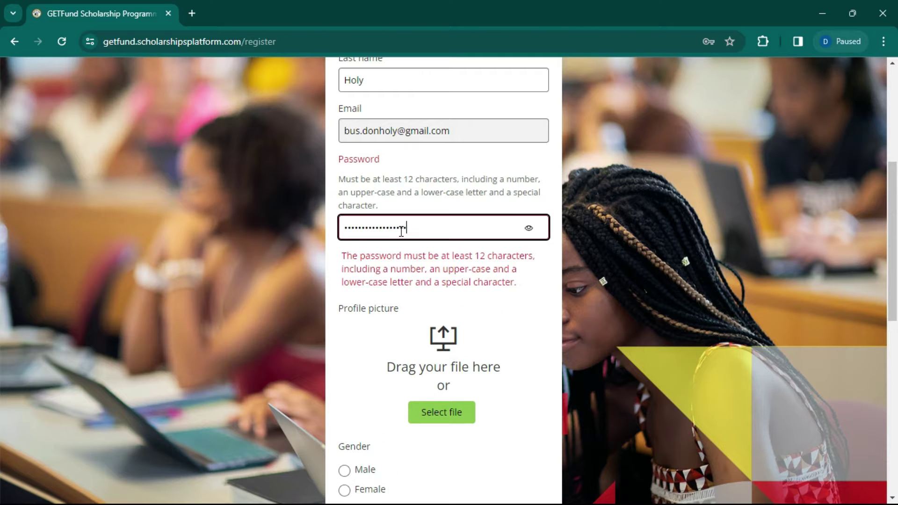
click(268, 269)
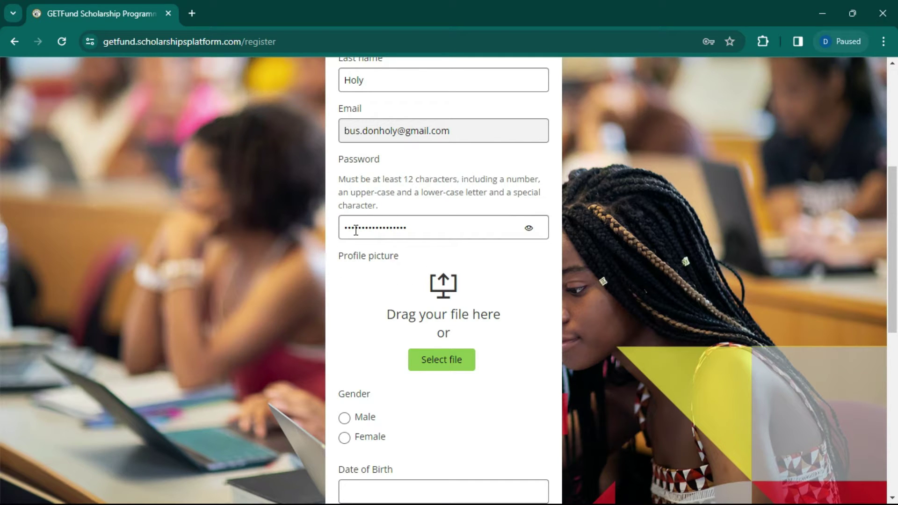
scroll(396, 292, down, 1)
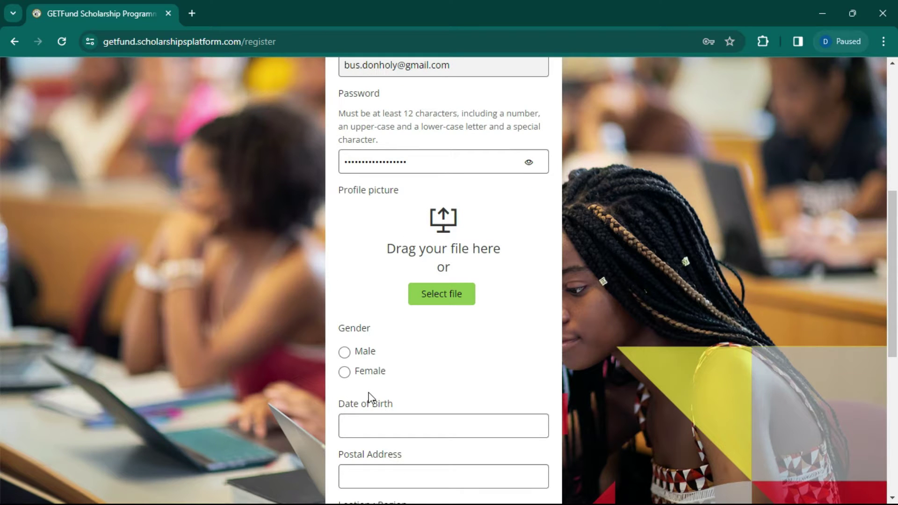
click(357, 355)
click(448, 303)
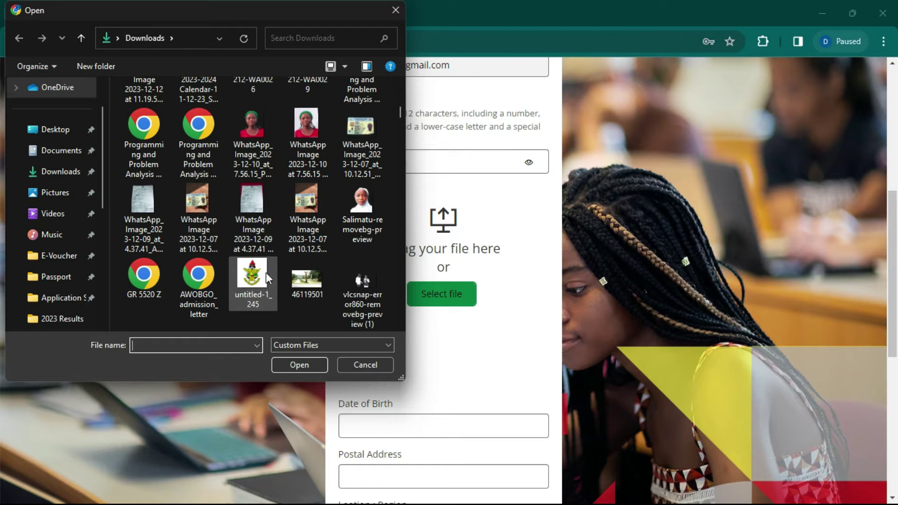
Step: Attach untitled-1_245.png (28.58 kB) from Downloads as the profile picture
scroll(272, 277, down, 3)
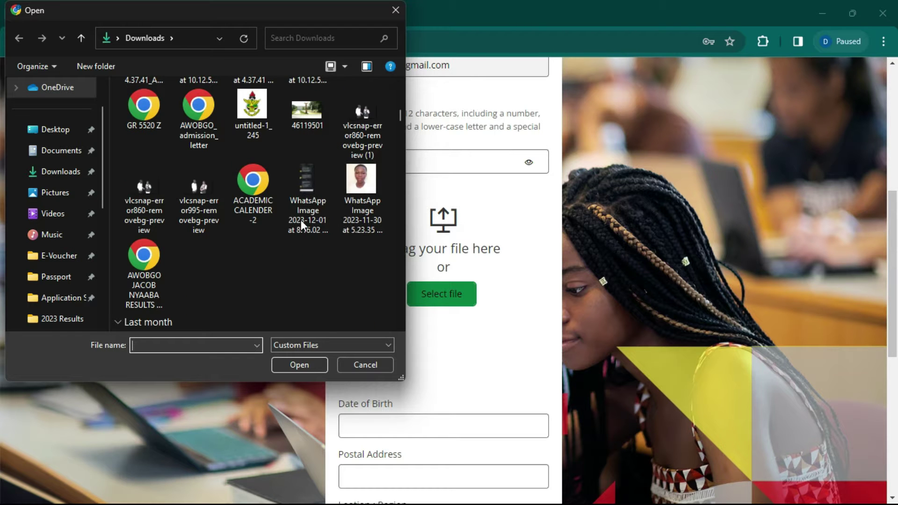
double_click(248, 107)
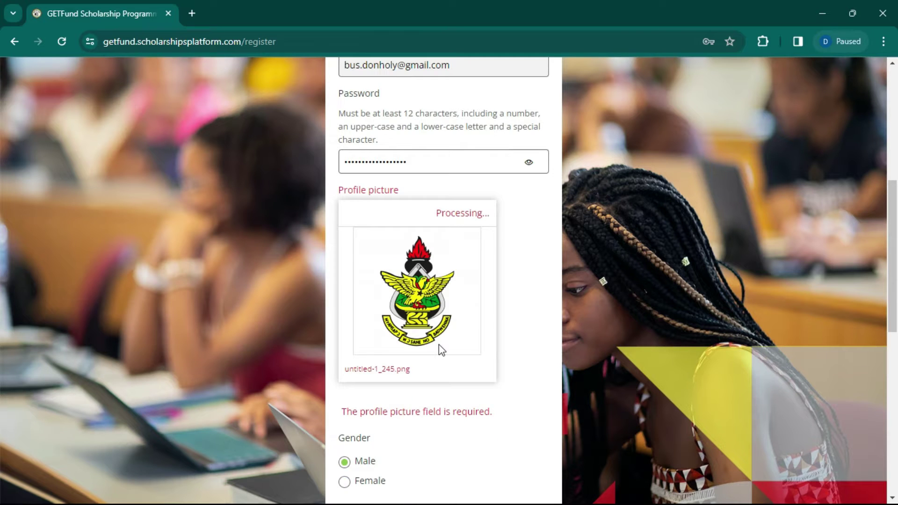
scroll(439, 347, down, 3)
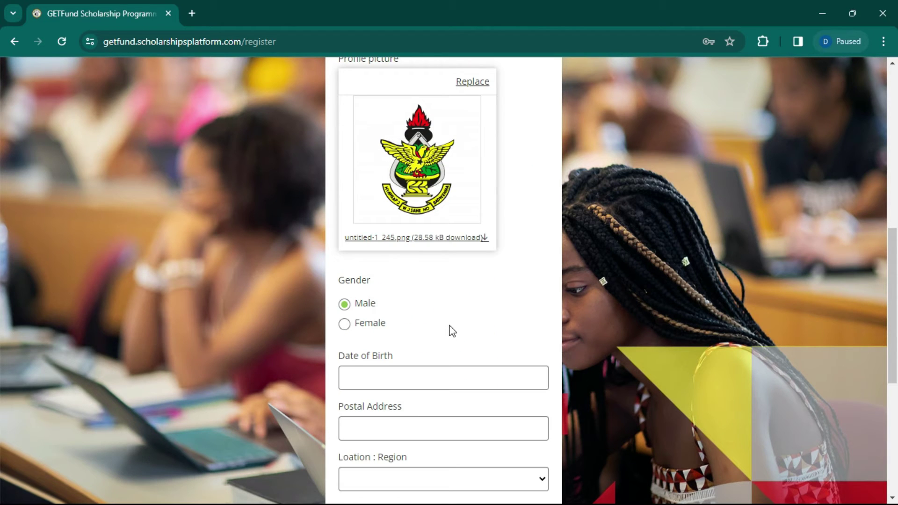
scroll(489, 267, up, 1)
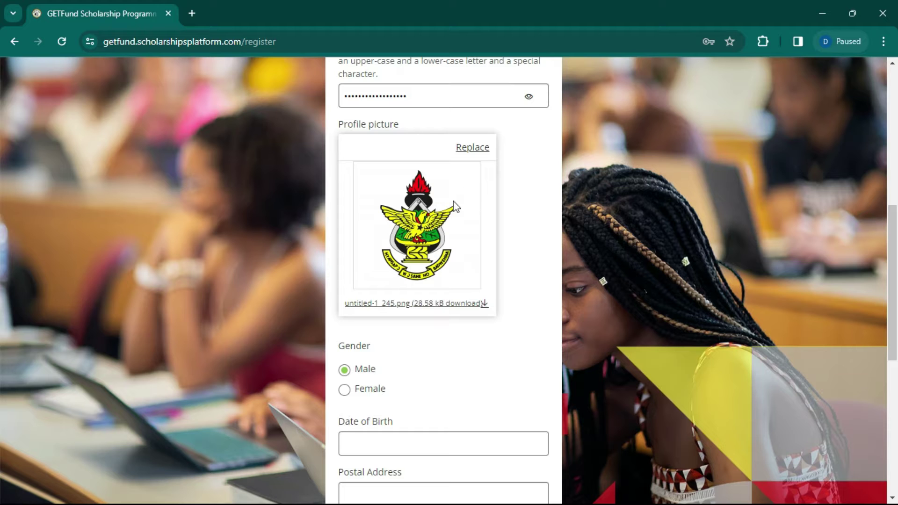
scroll(461, 376, down, 2)
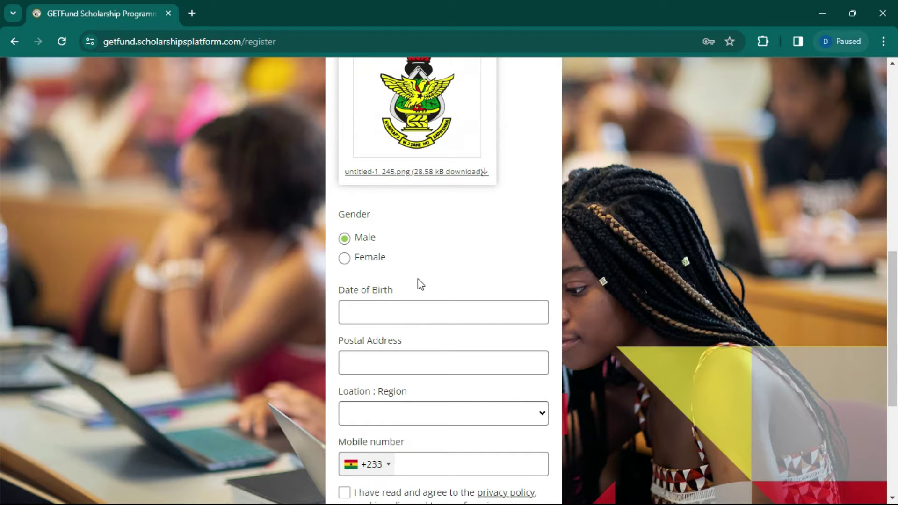
Step: Set the date of birth to 5 December 2007 using the calendar picker
click(415, 308)
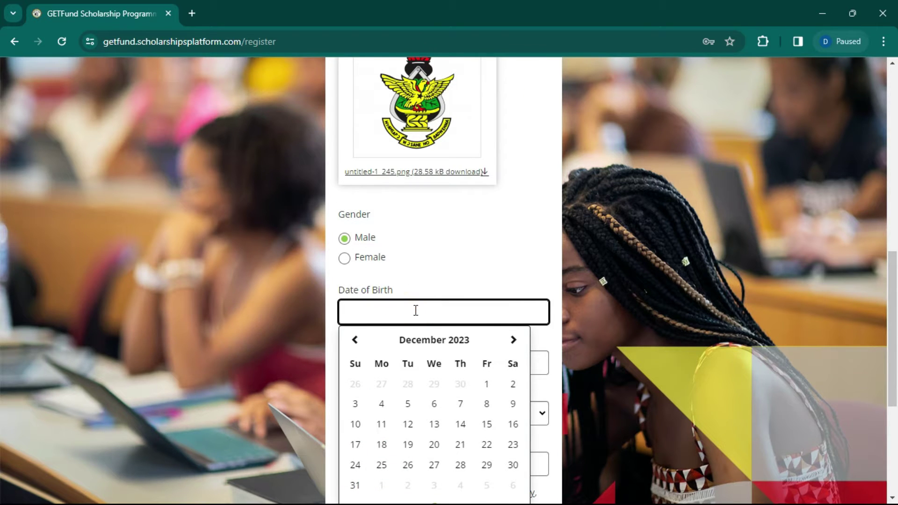
click(458, 342)
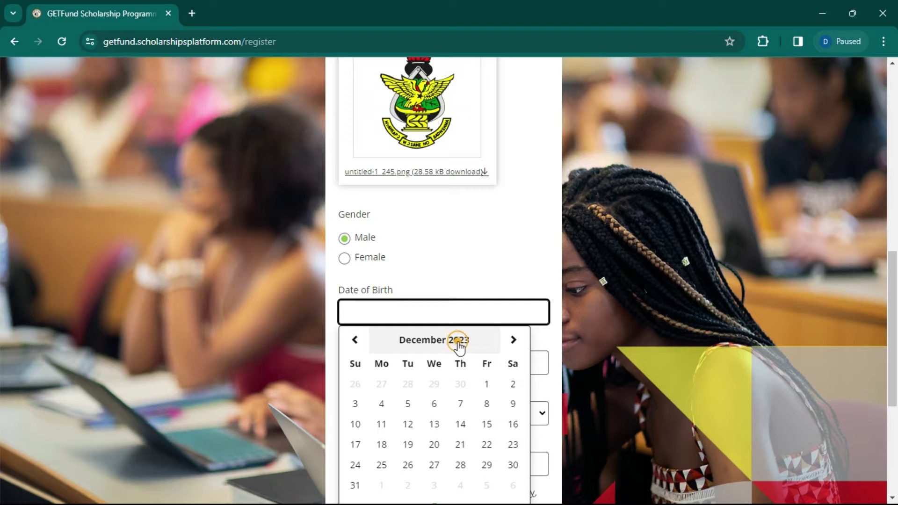
click(442, 340)
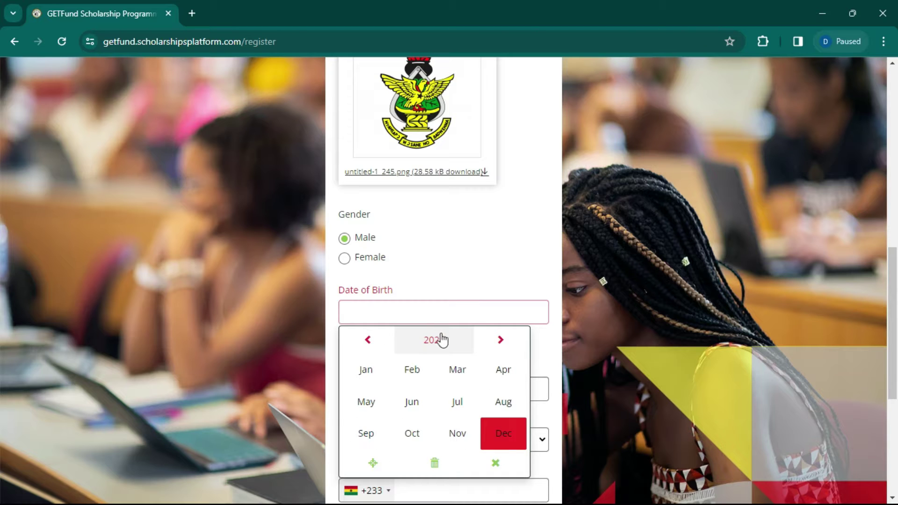
click(360, 346)
click(369, 373)
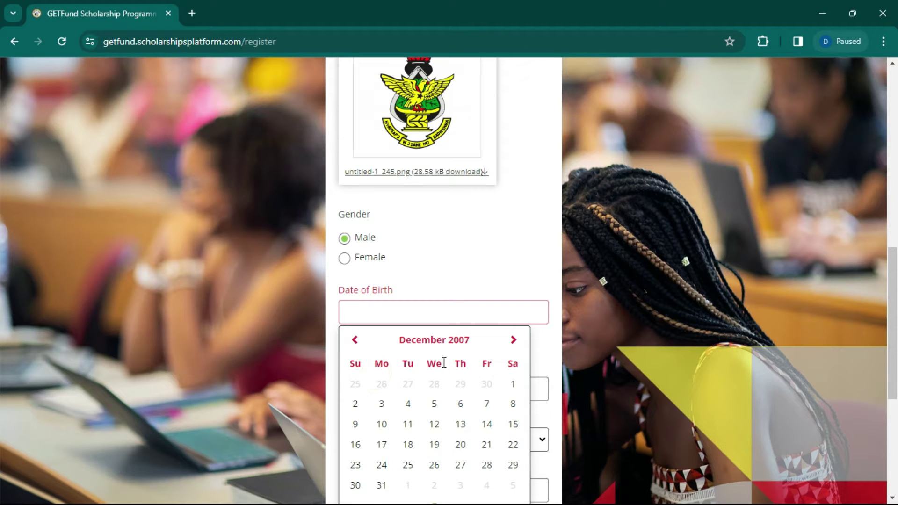
click(434, 404)
Step: Enter the postal address and choose Volta Region as the location
click(447, 394)
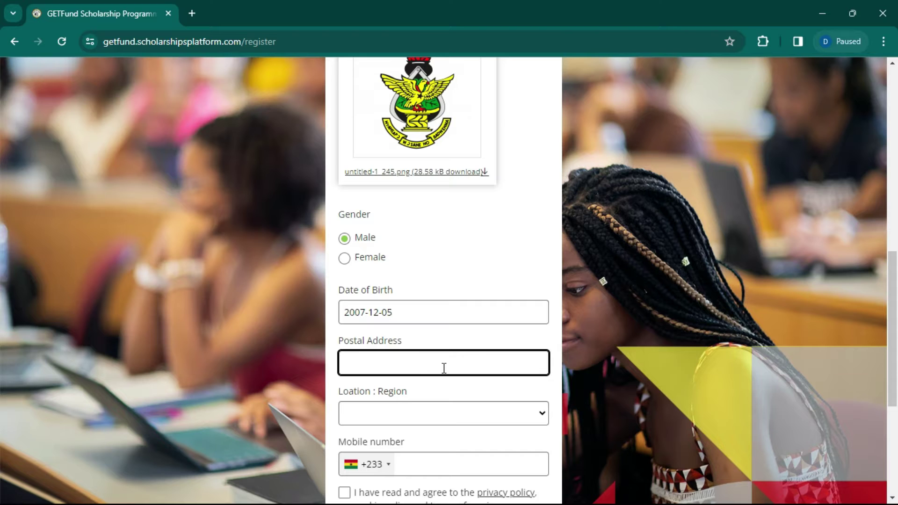
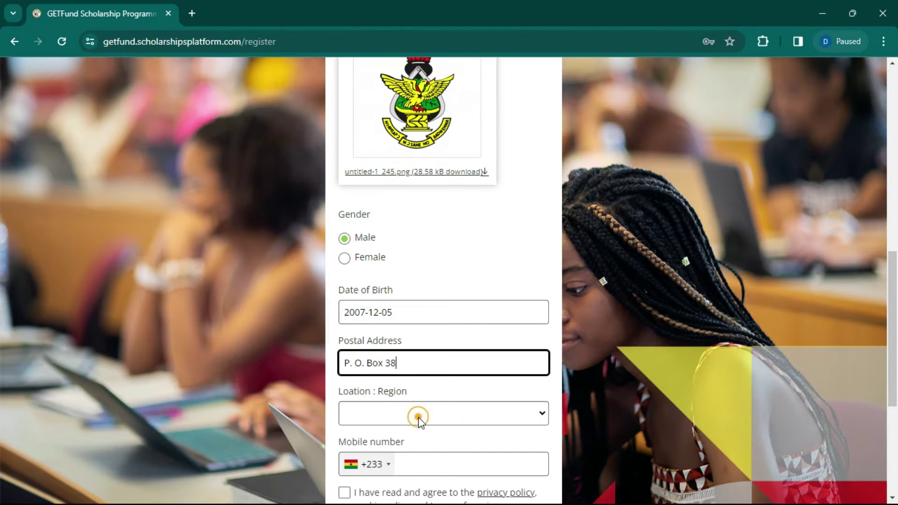
click(418, 416)
click(413, 395)
scroll(424, 327, down, 5)
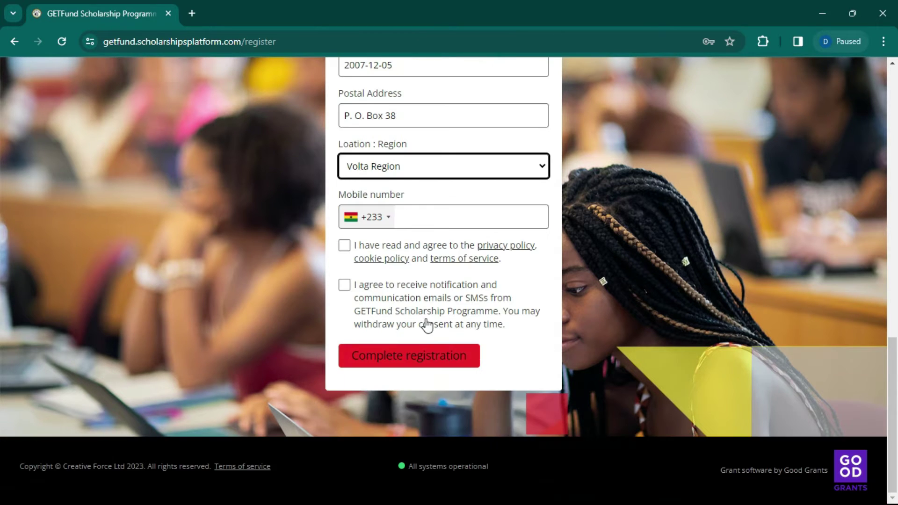
Step: Enter the mobile number, accept the privacy terms and notification consent, and submit registration
click(439, 223)
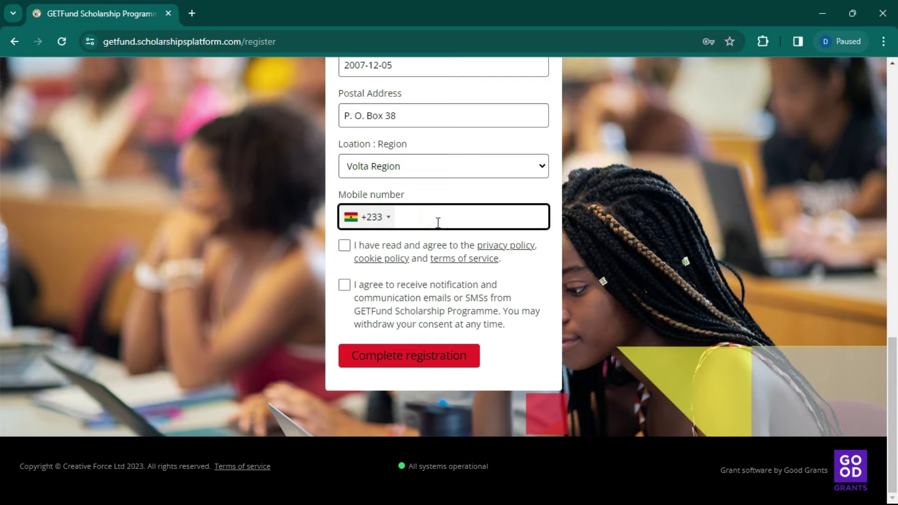
click(345, 247)
click(347, 286)
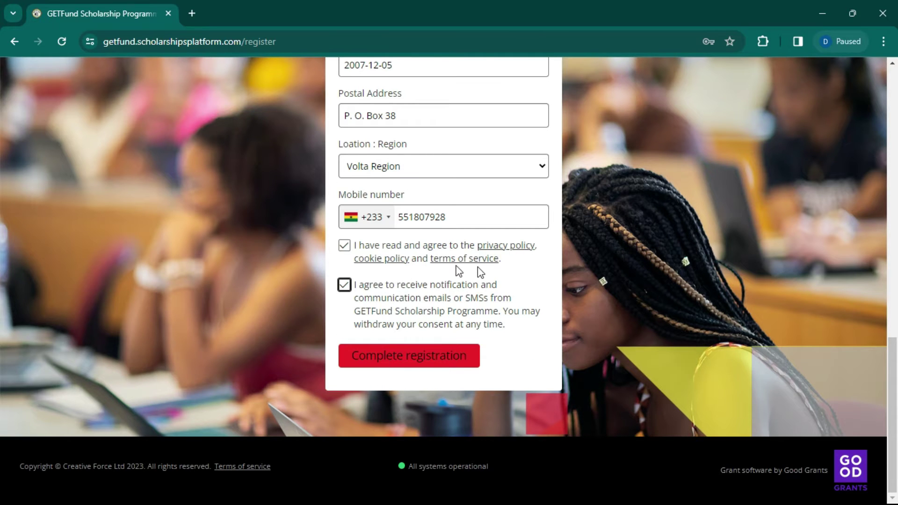
scroll(478, 266, up, 15)
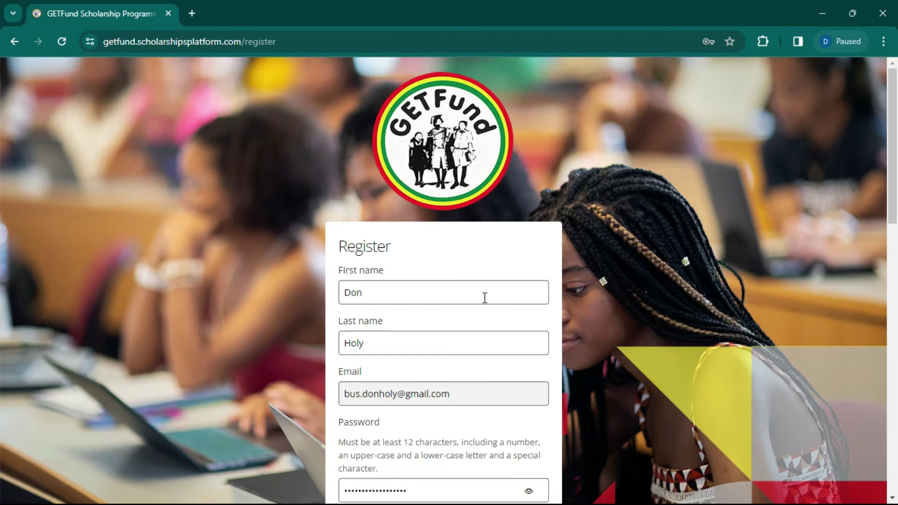
scroll(485, 298, down, 8)
scroll(435, 420, down, 7)
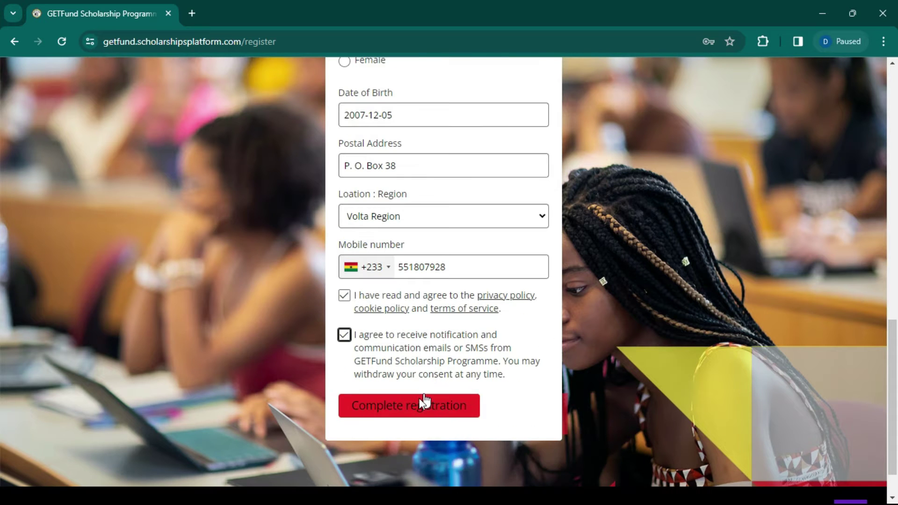
scroll(424, 402, down, 1)
click(453, 355)
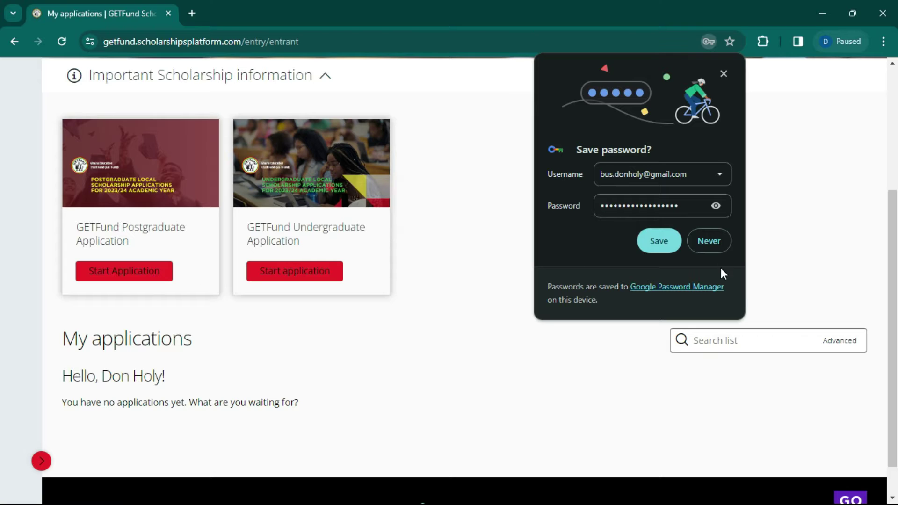
Step: Decline Chrome's offer to save the password
click(709, 242)
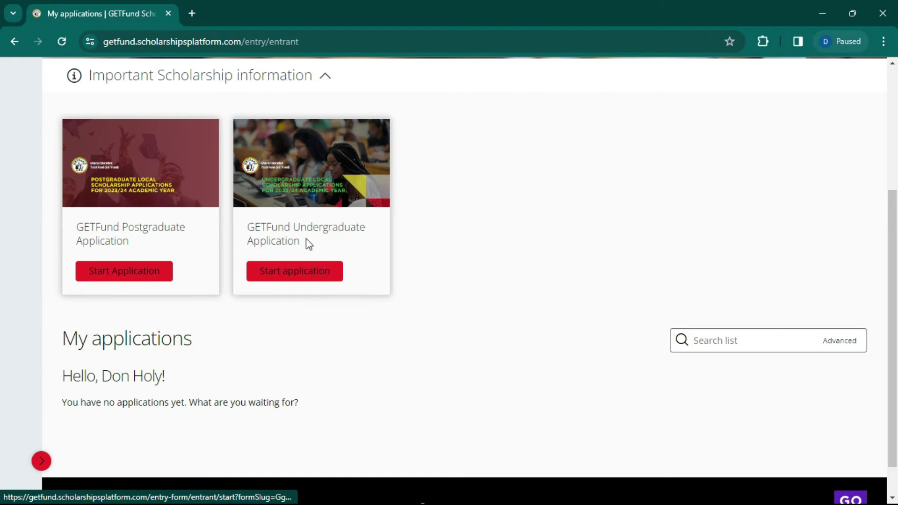
Step: Start a new Undergraduate application, keeping the default category and application name
click(314, 272)
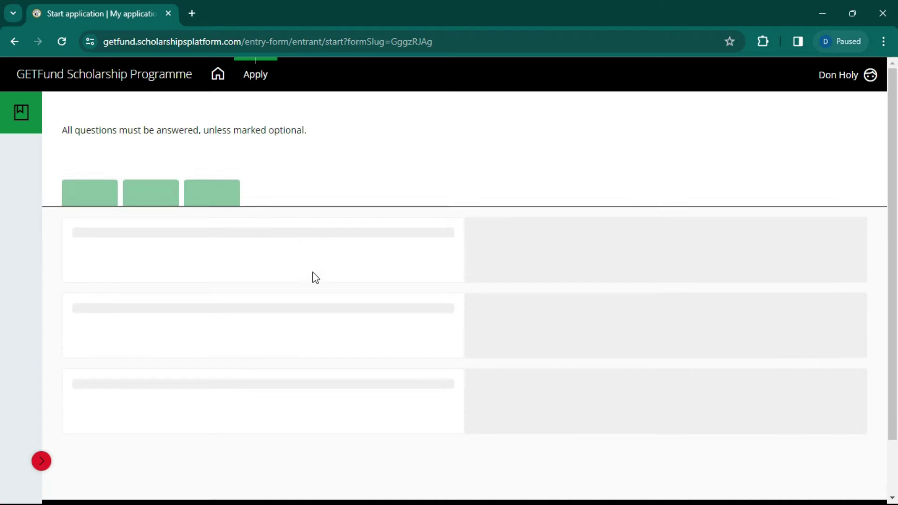
scroll(463, 218, down, 3)
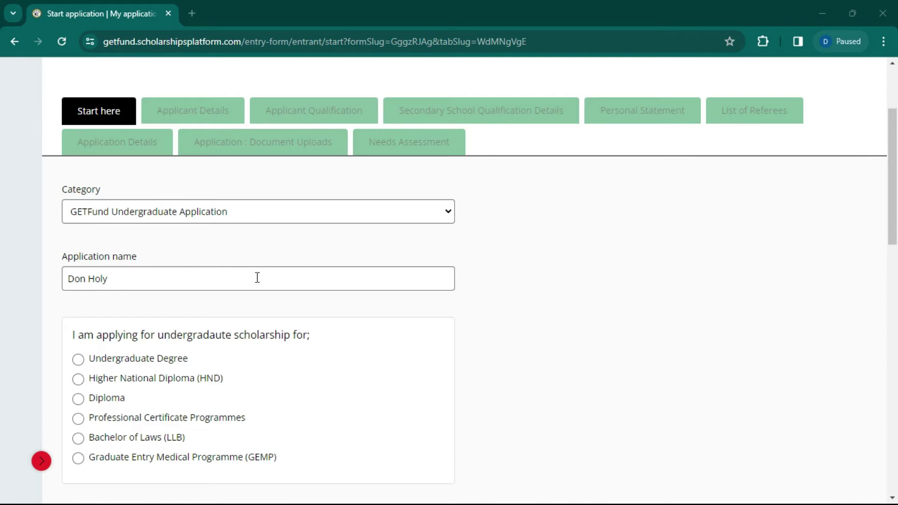
click(300, 221)
click(281, 221)
click(886, 287)
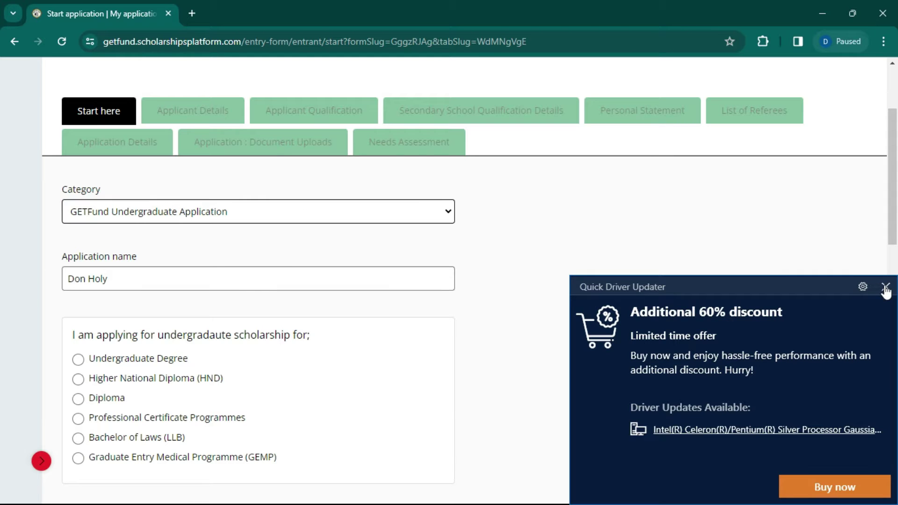
click(158, 279)
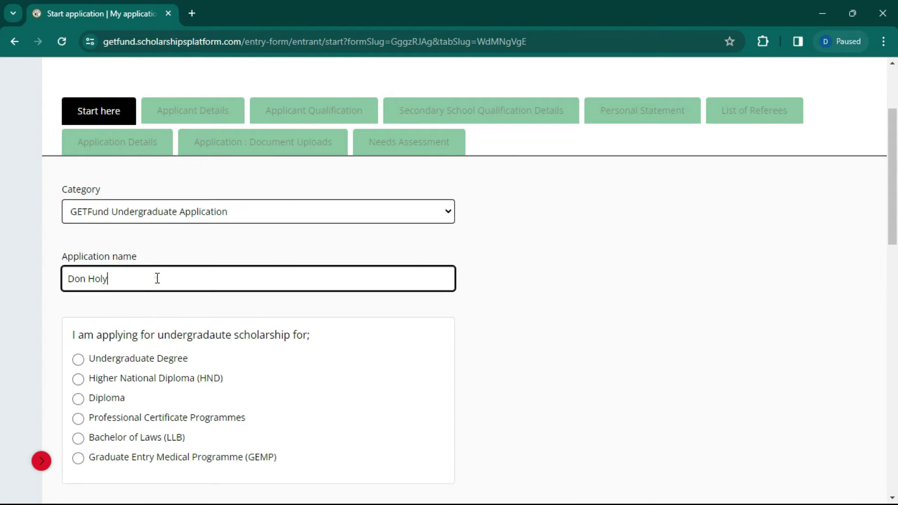
scroll(168, 262, down, 1)
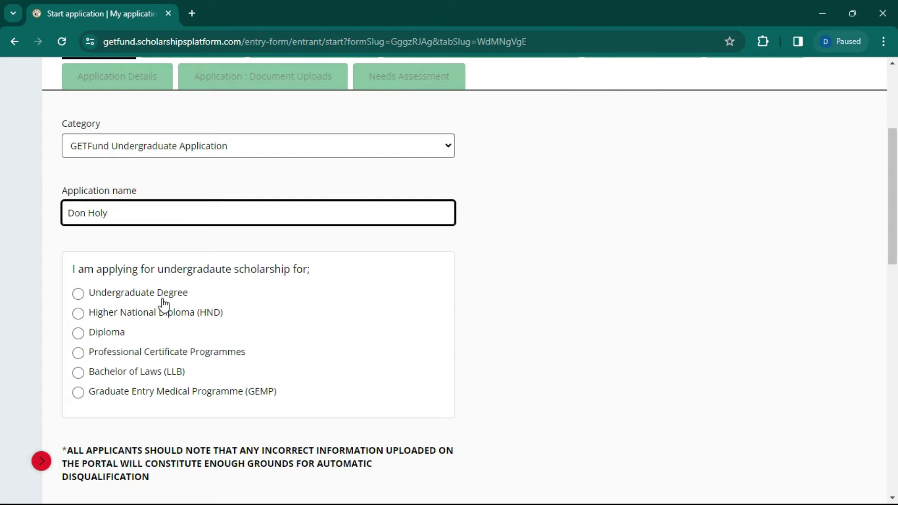
scroll(550, 308, down, 1)
scroll(551, 299, down, 1)
click(554, 262)
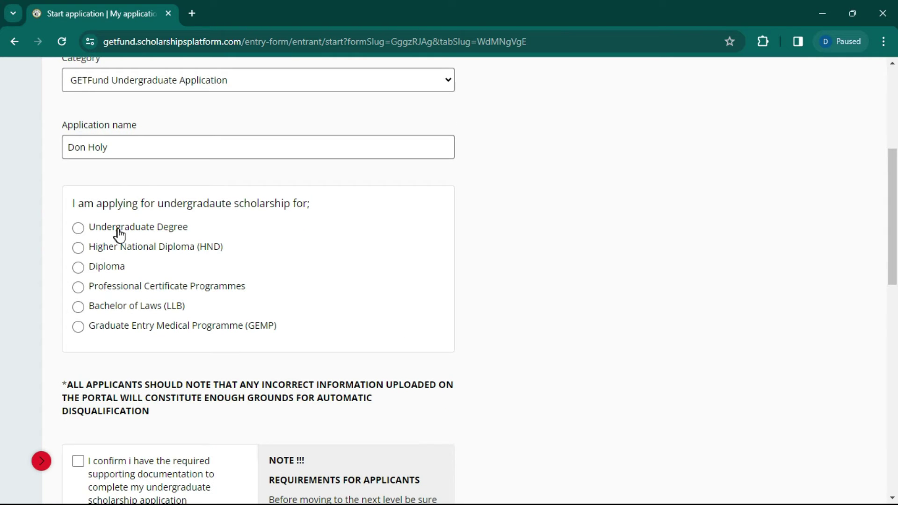
Step: Compare the programme types, then settle on Undergraduate Degree
click(78, 230)
click(80, 248)
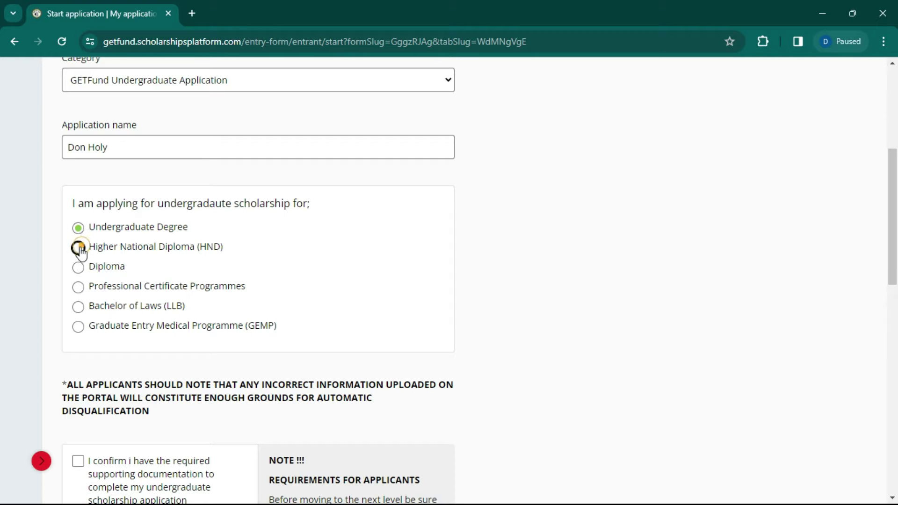
click(85, 270)
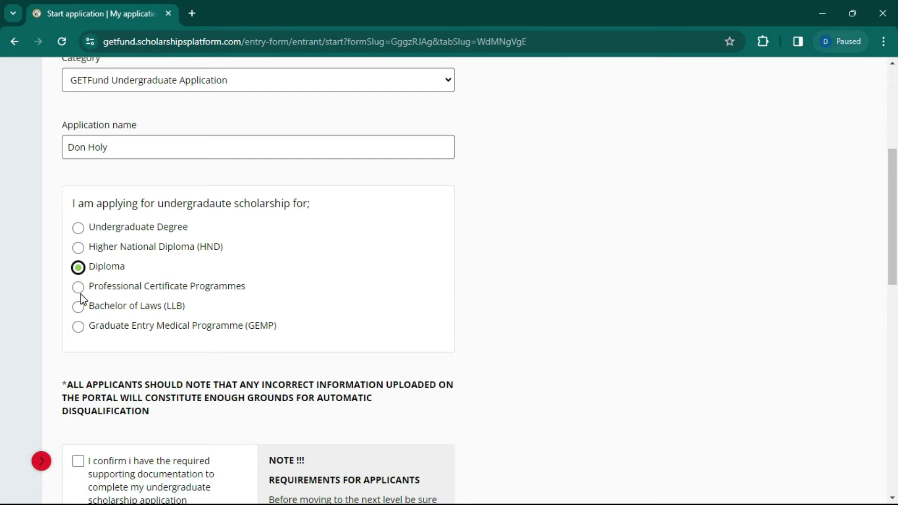
click(79, 286)
click(81, 309)
click(110, 270)
click(239, 326)
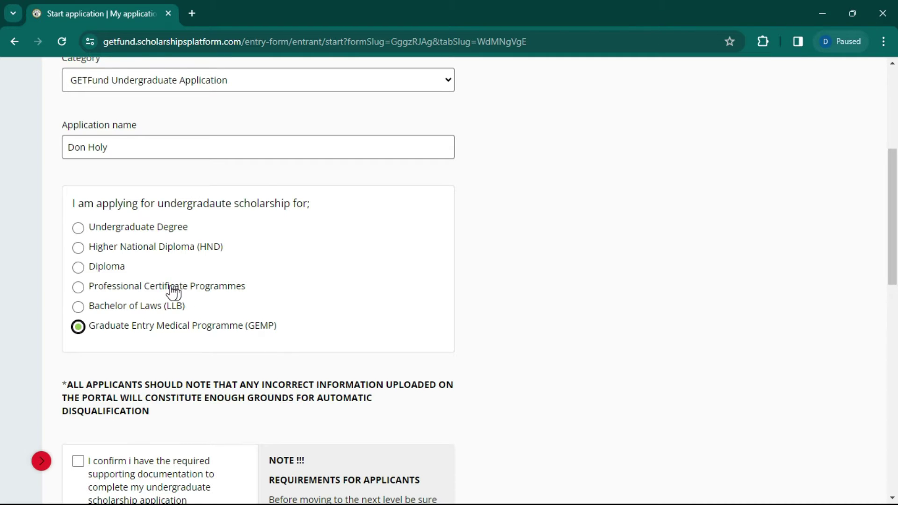
scroll(173, 300, down, 3)
click(137, 97)
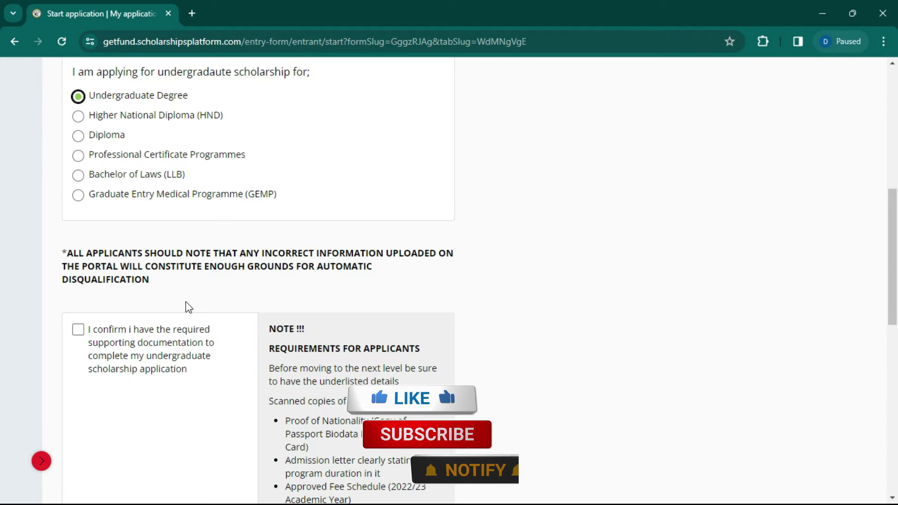
Step: Confirm having the supporting documents and save the first step
scroll(185, 304, down, 2)
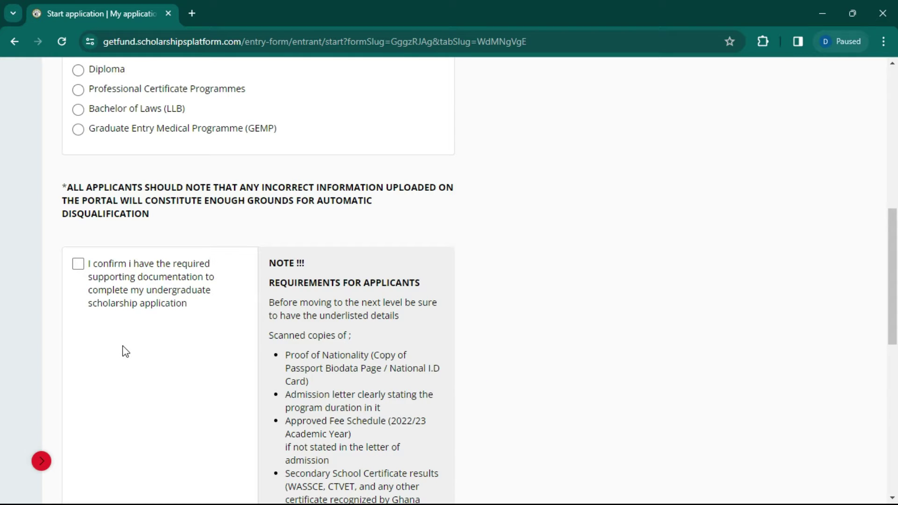
click(207, 265)
scroll(214, 265, down, 3)
scroll(214, 267, down, 7)
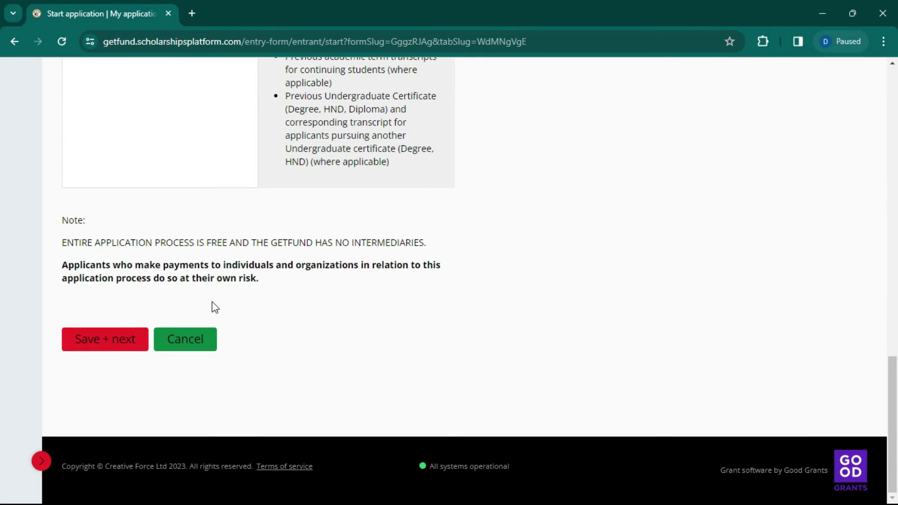
click(100, 341)
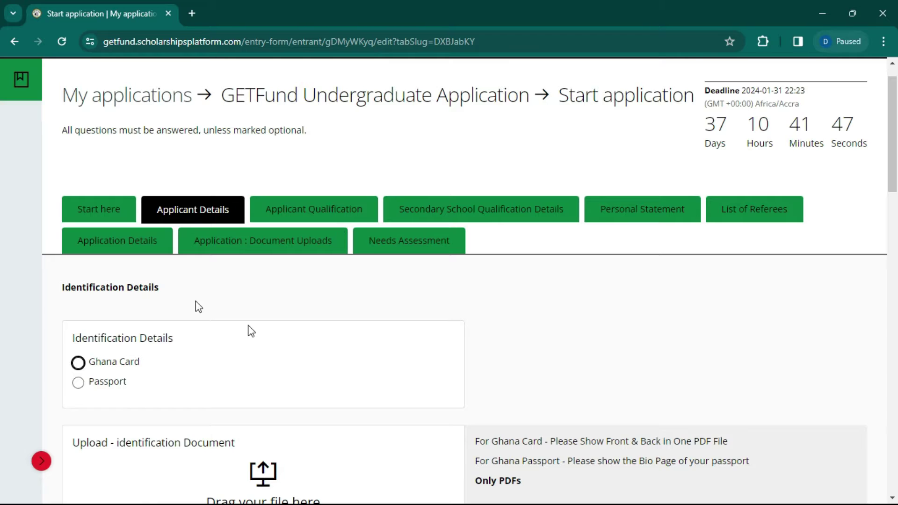
Step: Choose Ghana Card as the identification type and enter the card number
scroll(196, 305, down, 3)
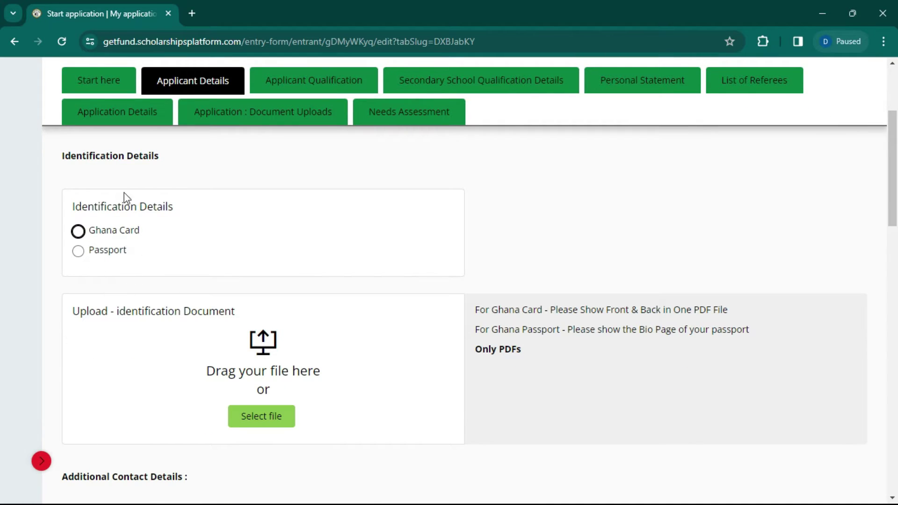
scroll(232, 231, up, 3)
scroll(264, 302, down, 2)
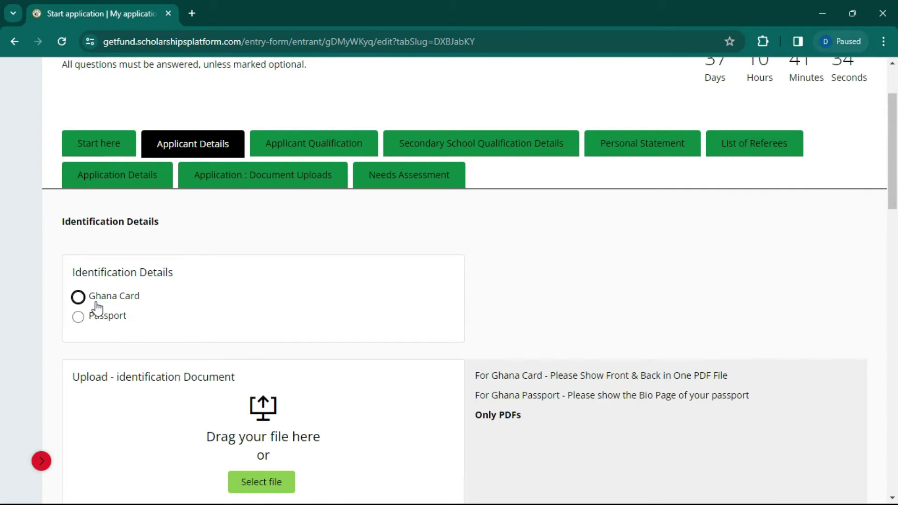
click(78, 298)
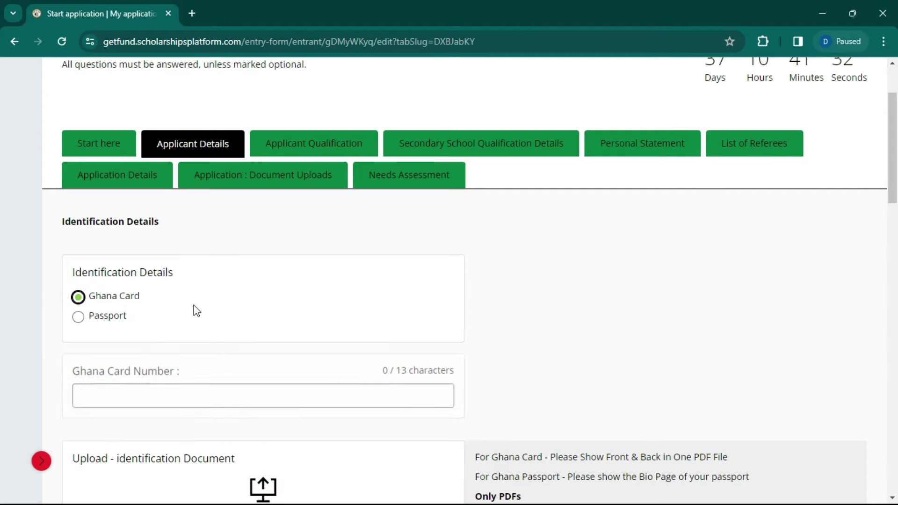
scroll(317, 313, down, 3)
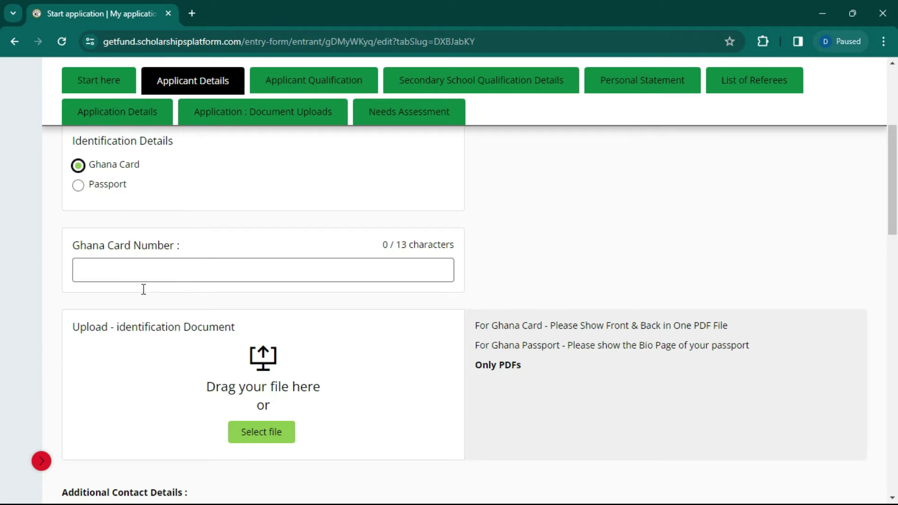
click(193, 278)
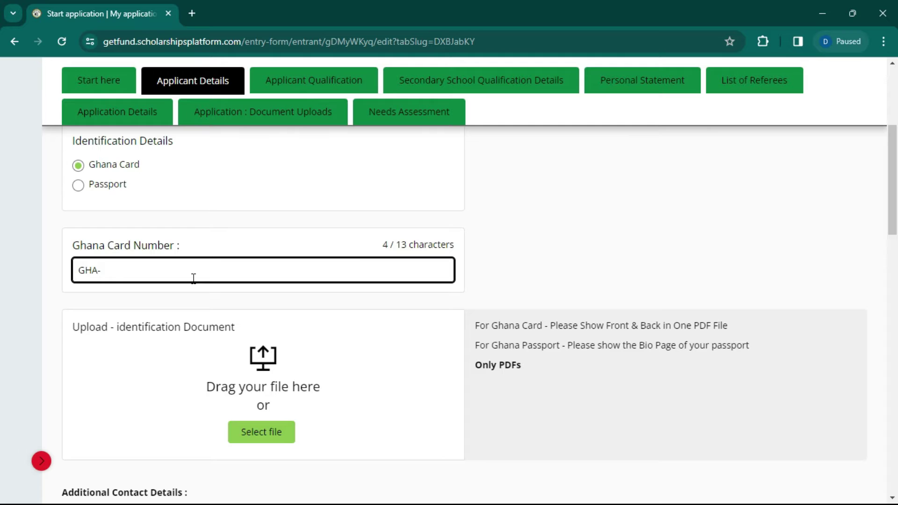
Step: Open the file chooser for the identification document upload
scroll(253, 365, down, 1)
click(271, 356)
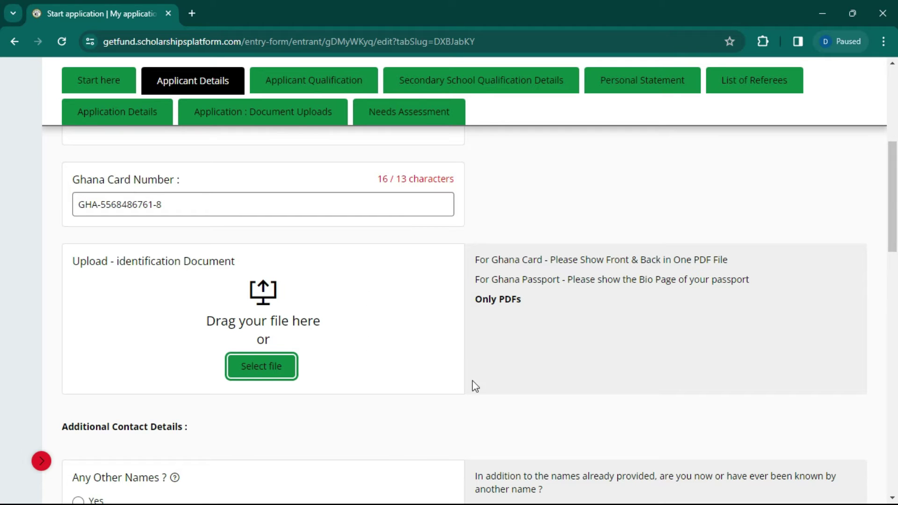
click(243, 300)
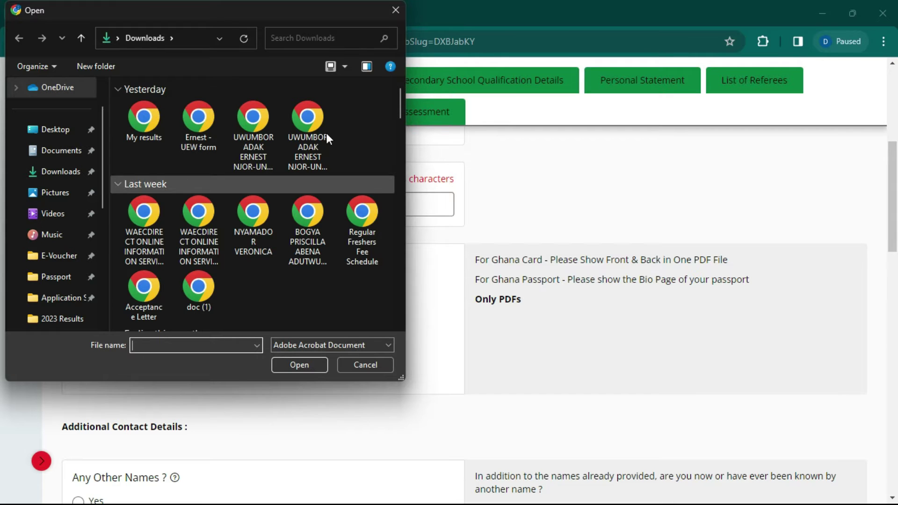
Step: Pick MANUAL-18 (1).pdf in Downloads as the identification document
scroll(244, 197, down, 5)
scroll(260, 239, down, 10)
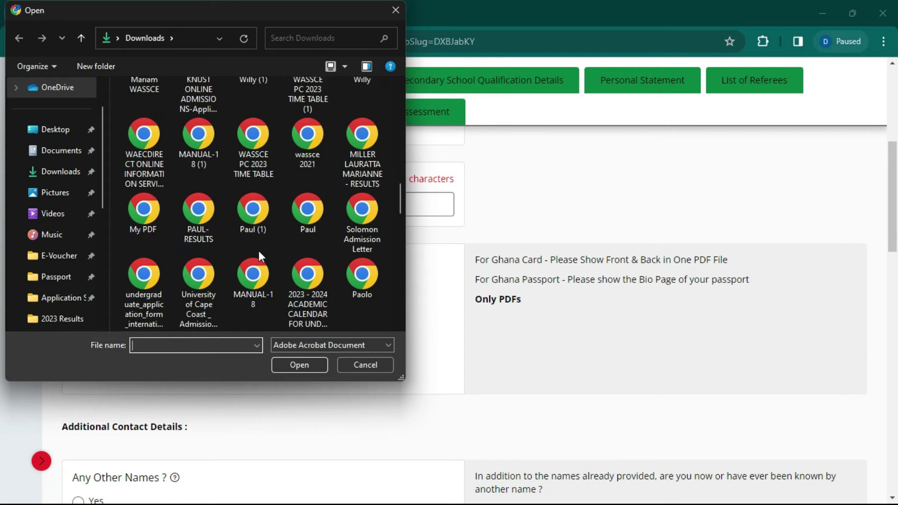
scroll(267, 163, up, 5)
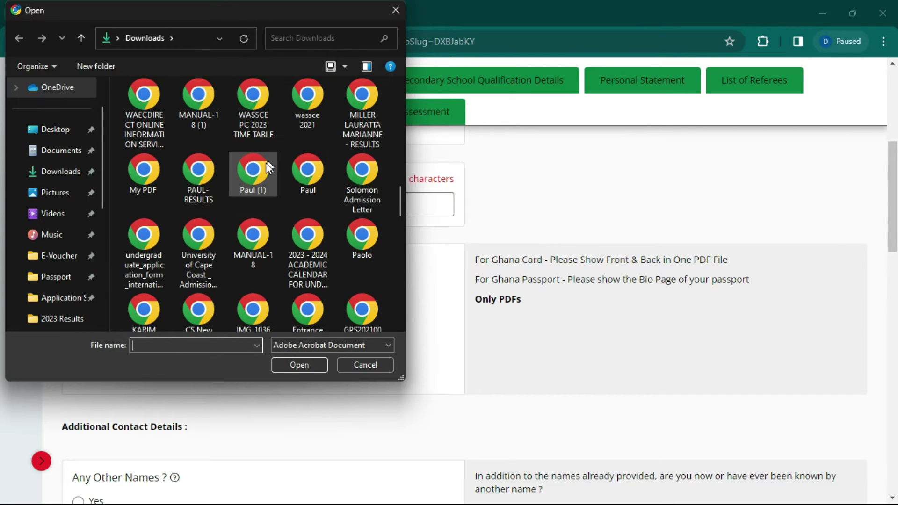
scroll(205, 164, up, 3)
scroll(218, 146, up, 3)
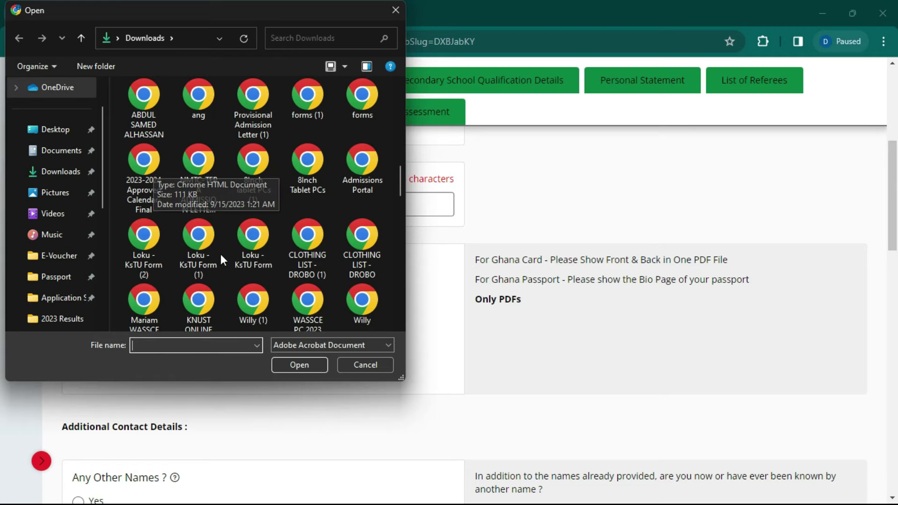
scroll(192, 176, up, 3)
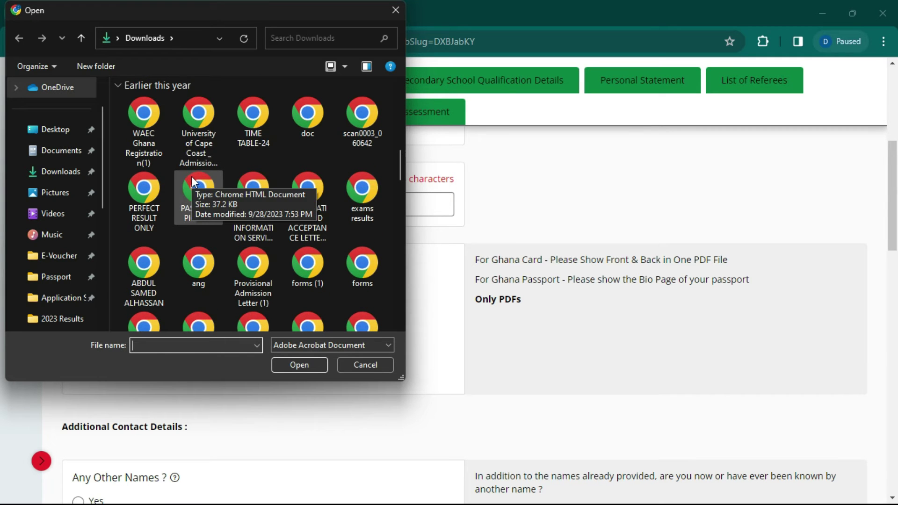
click(246, 121)
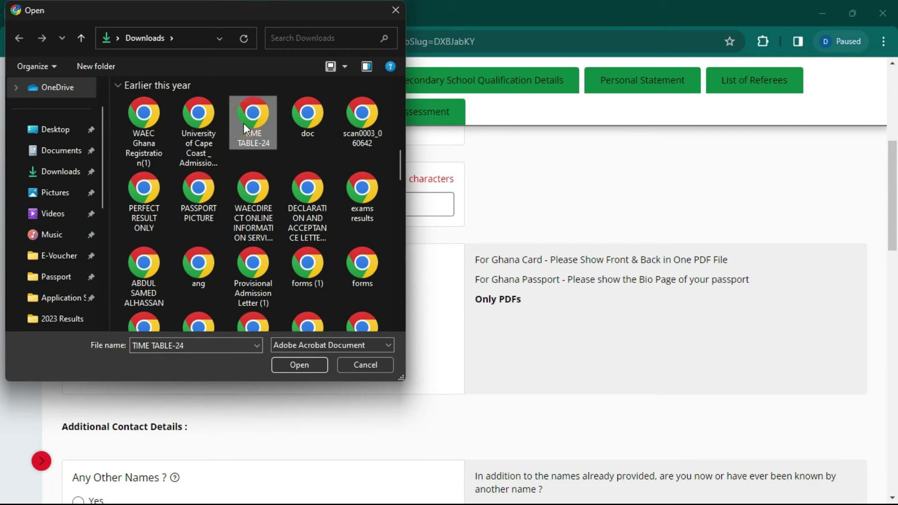
key(m)
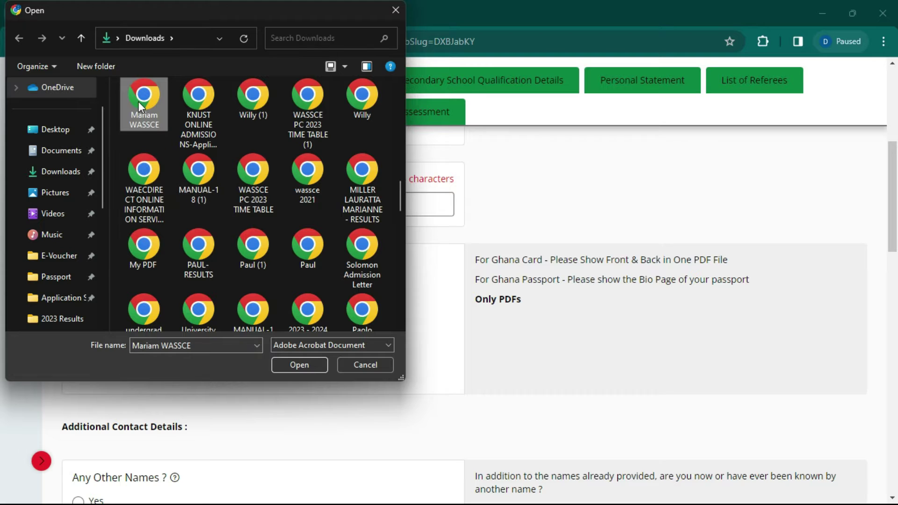
key(m)
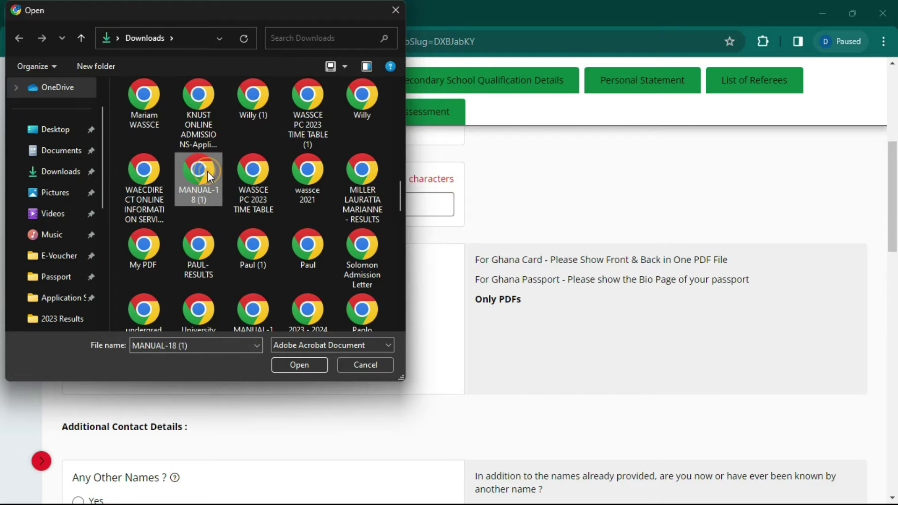
double_click(207, 171)
scroll(308, 344, down, 1)
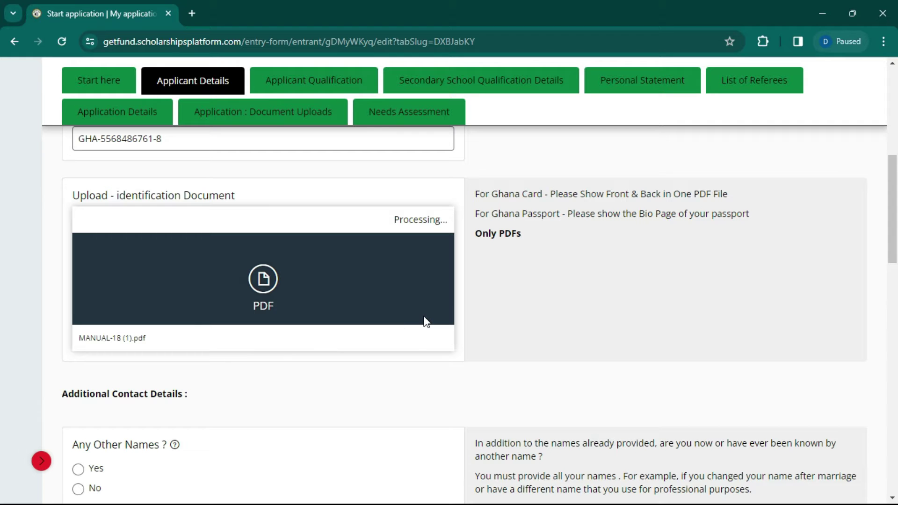
Step: Answer No to having any other names and to having another email address
scroll(239, 309, down, 3)
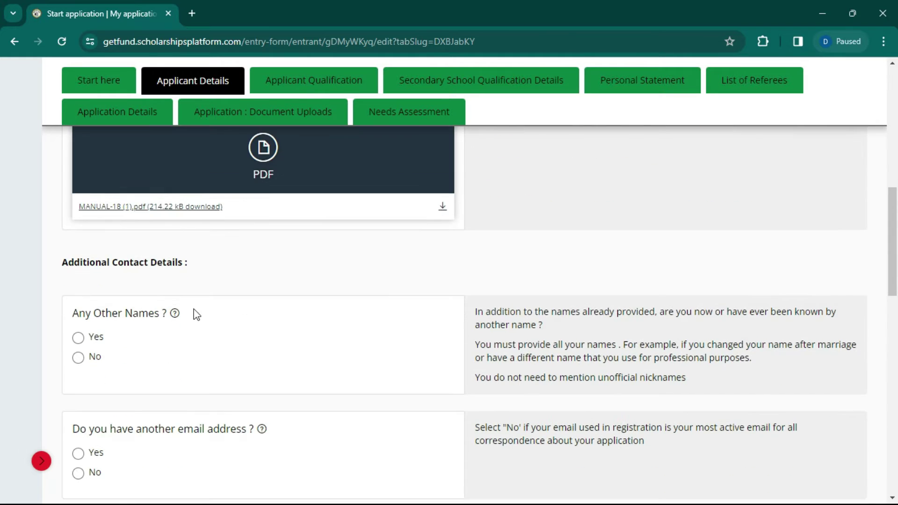
click(85, 363)
scroll(93, 355, down, 3)
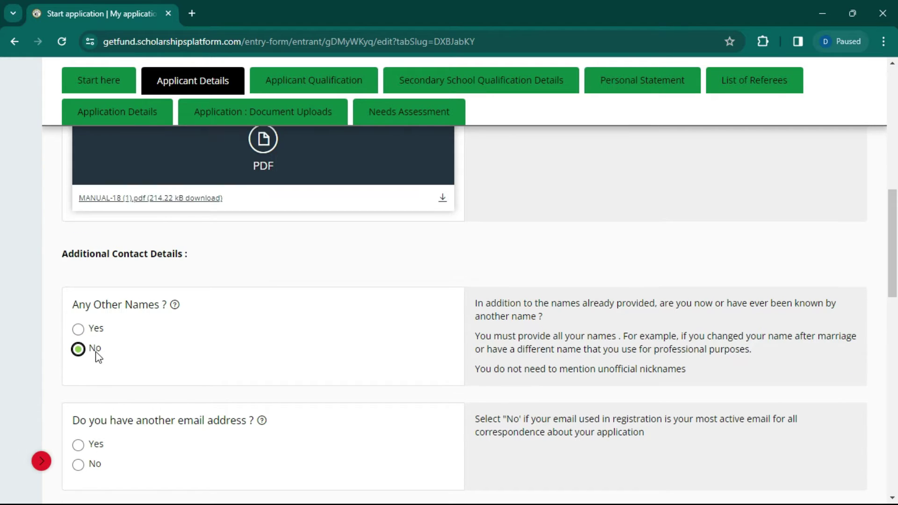
click(83, 322)
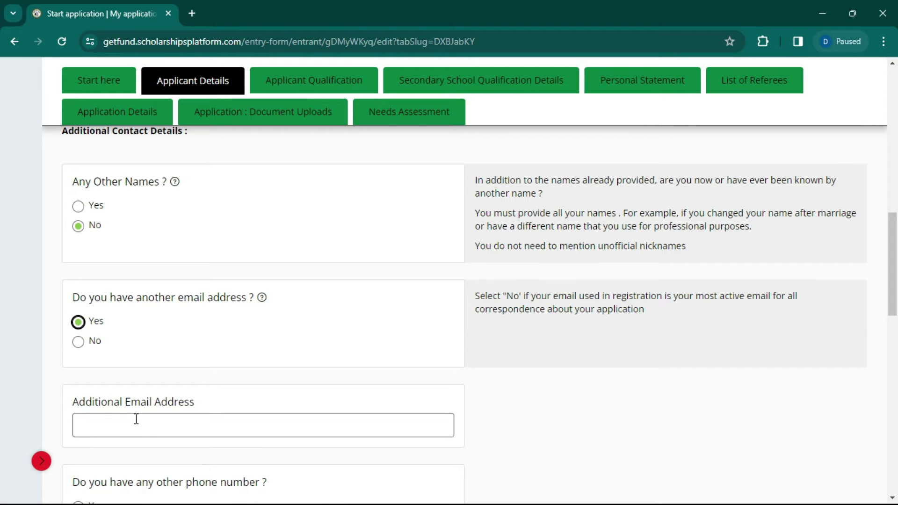
click(136, 419)
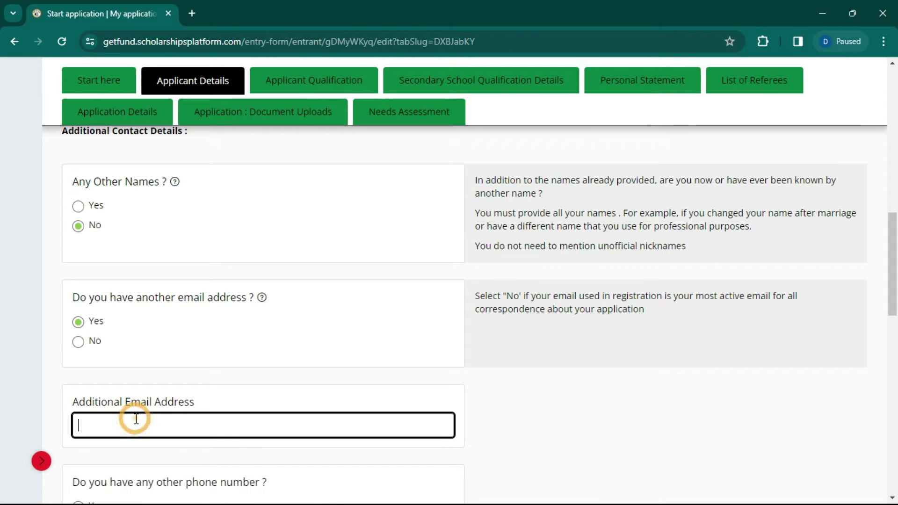
click(91, 342)
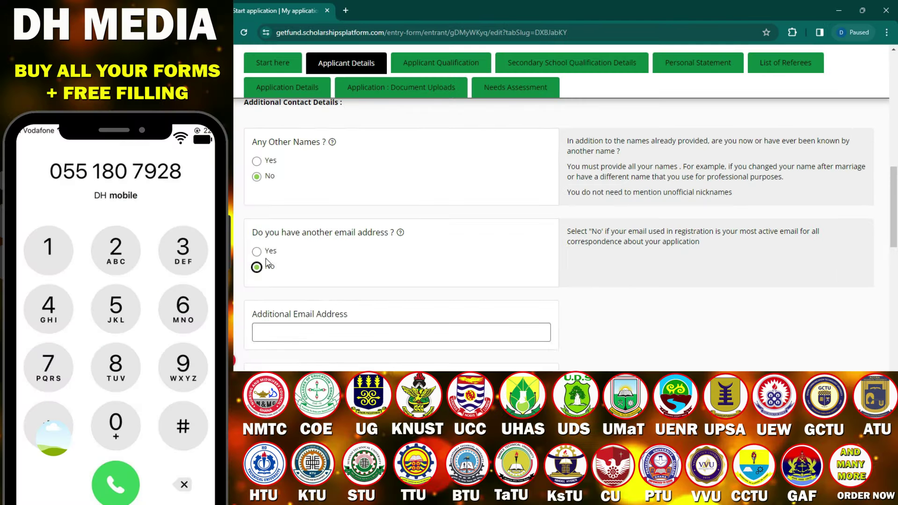
click(258, 252)
click(267, 270)
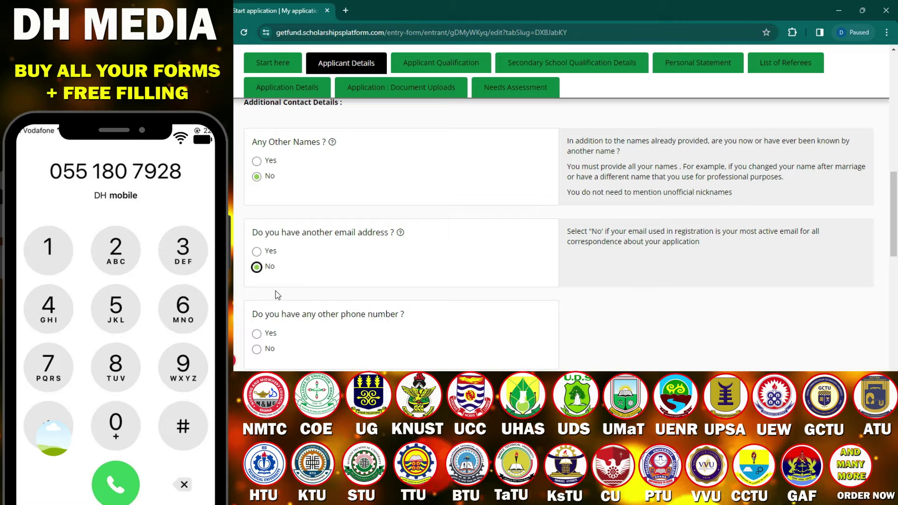
Step: Answer No to having another phone number
click(260, 335)
scroll(308, 331, down, 4)
click(330, 208)
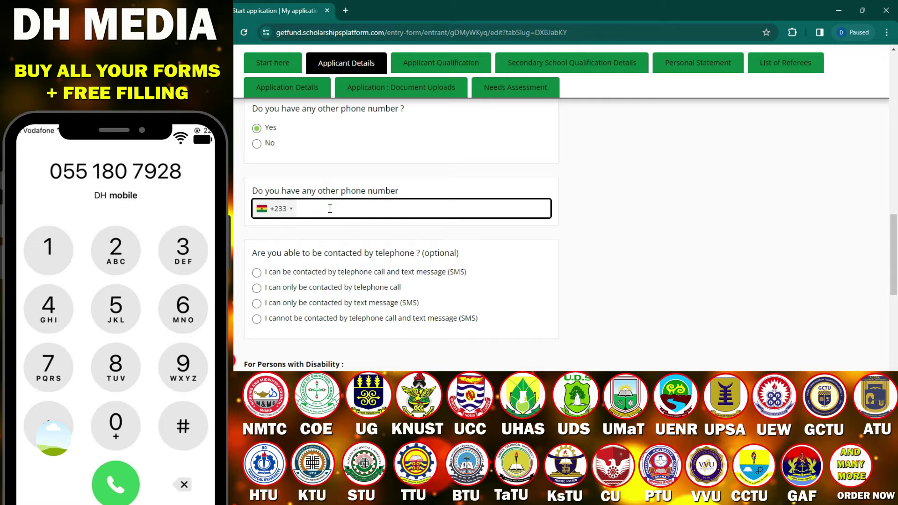
click(260, 131)
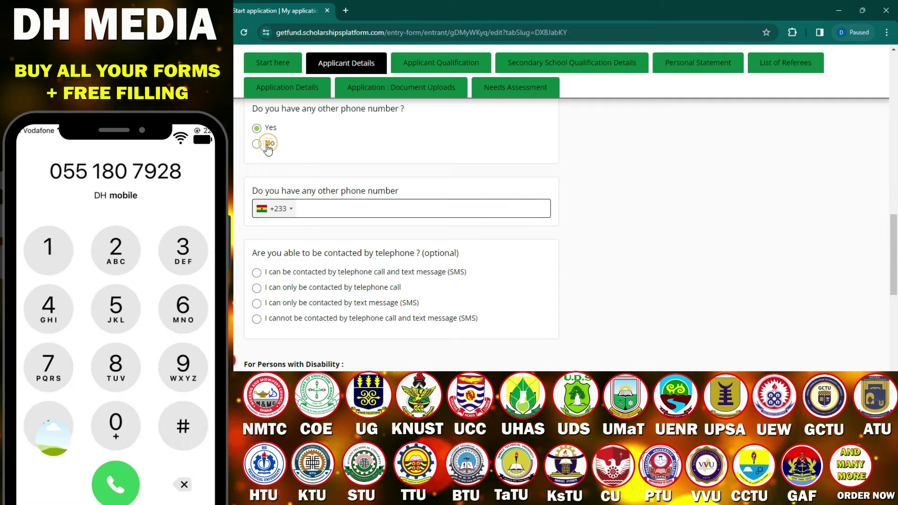
scroll(306, 136, down, 4)
scroll(308, 136, up, 3)
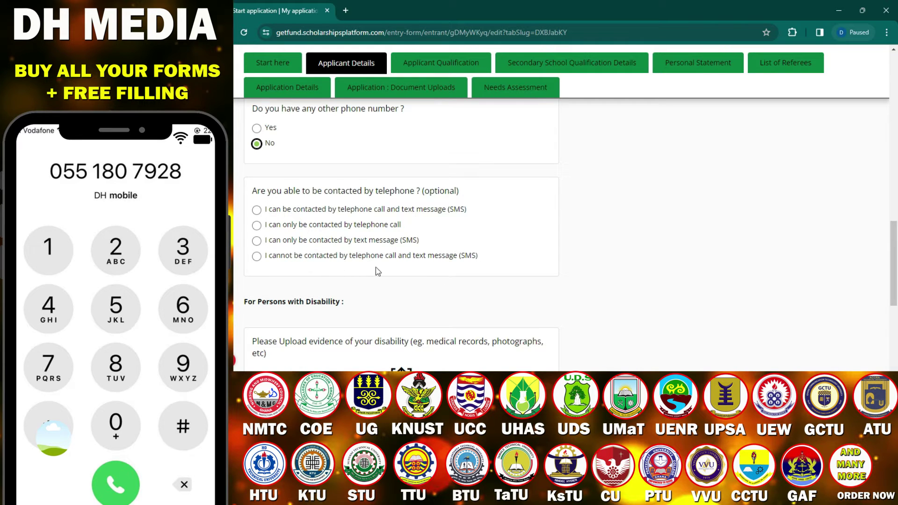
Step: Choose contact by telephone call and SMS, answer No to disability, and save Applicant Details
click(256, 210)
scroll(422, 274, down, 2)
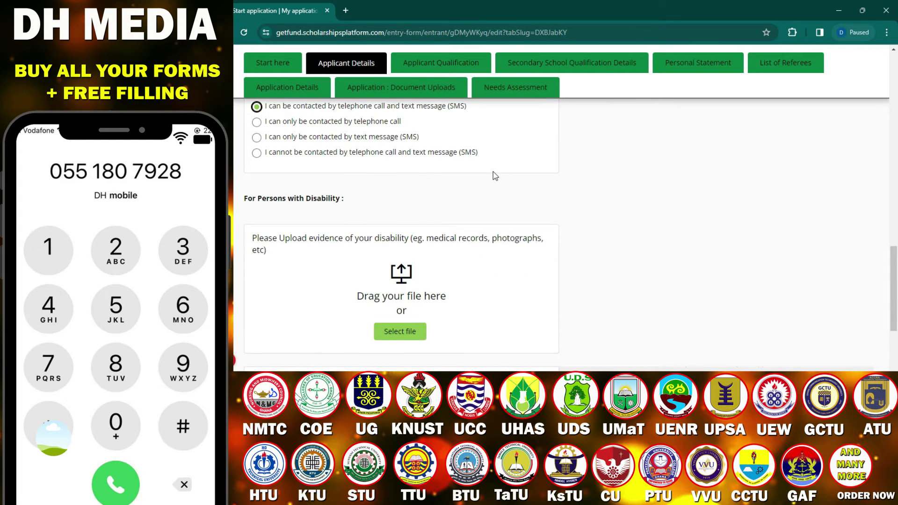
scroll(493, 174, up, 3)
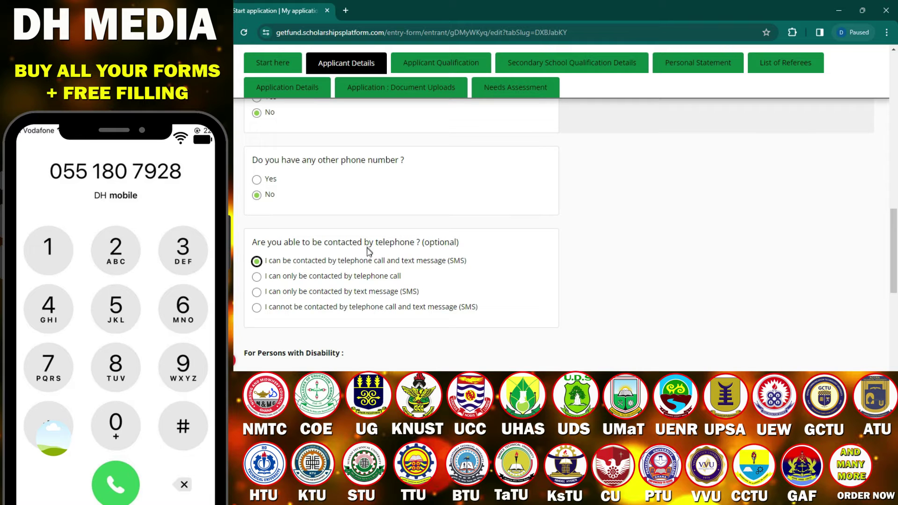
scroll(437, 227, down, 3)
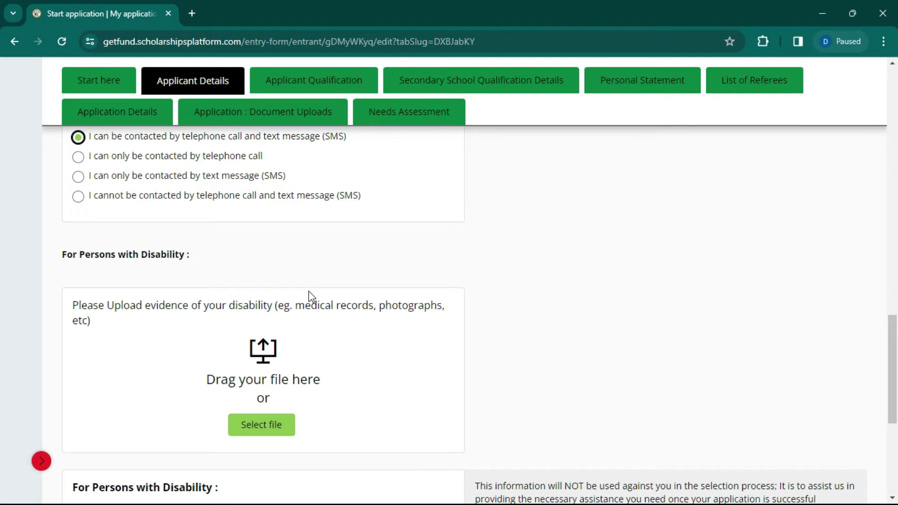
scroll(312, 297, down, 1)
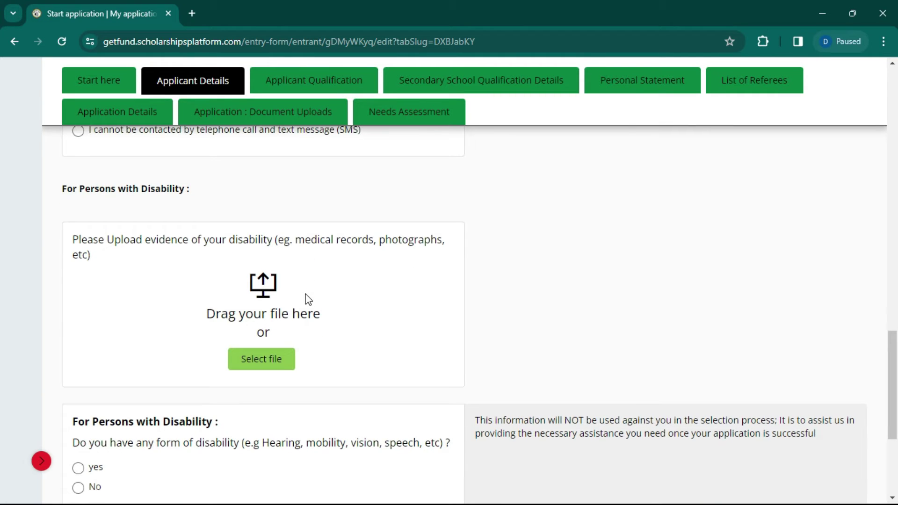
scroll(309, 300, down, 3)
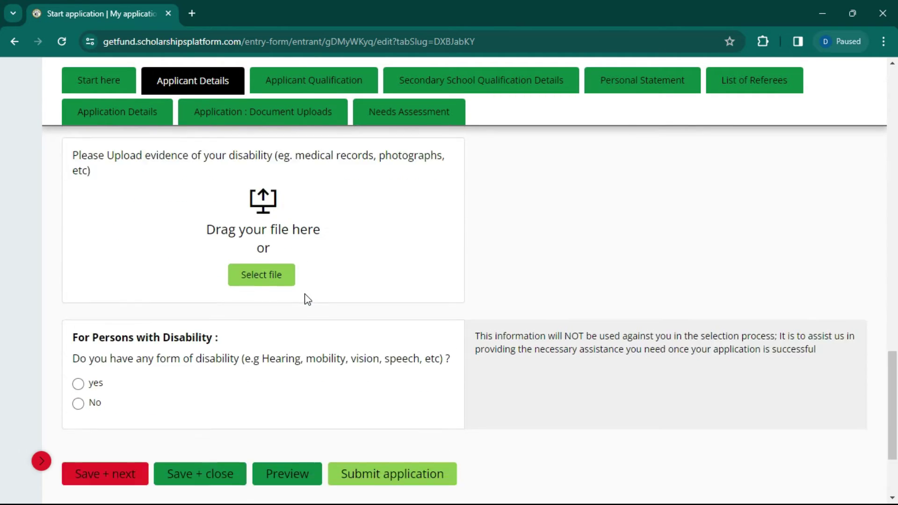
scroll(319, 291, up, 3)
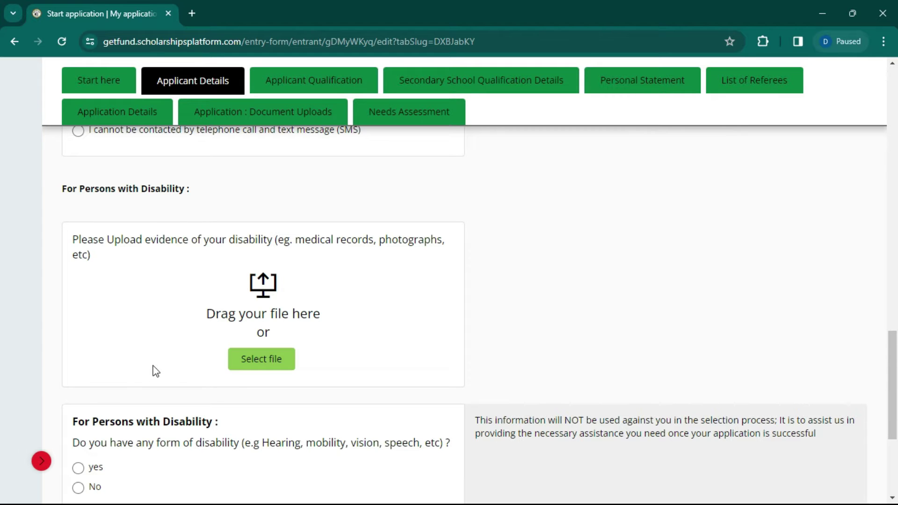
scroll(154, 370, down, 3)
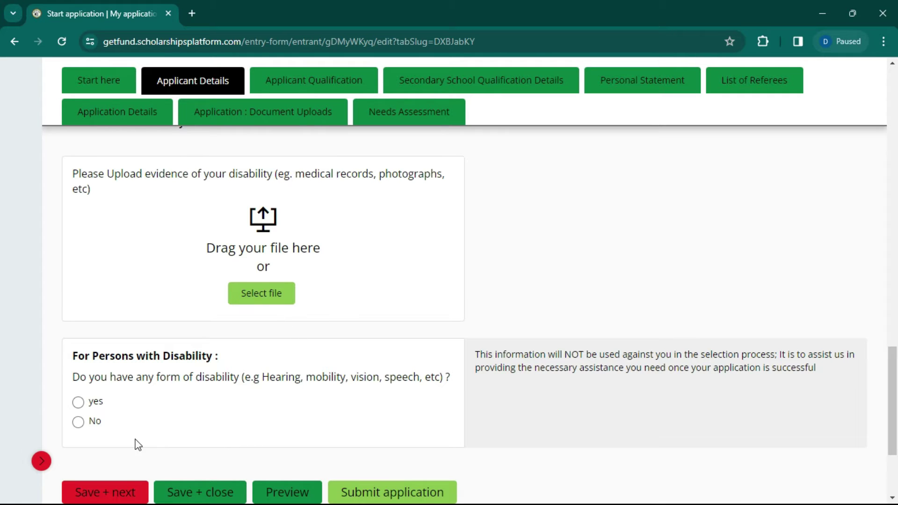
scroll(116, 431, down, 2)
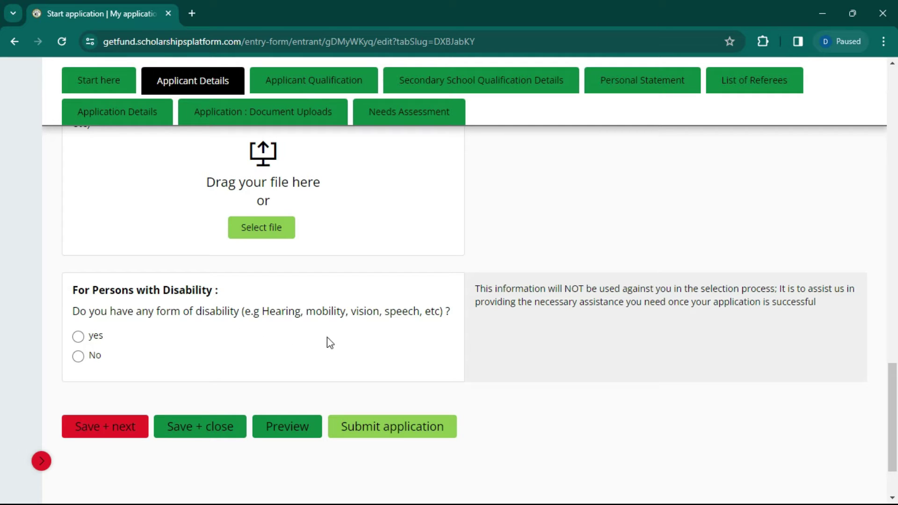
click(92, 359)
click(103, 426)
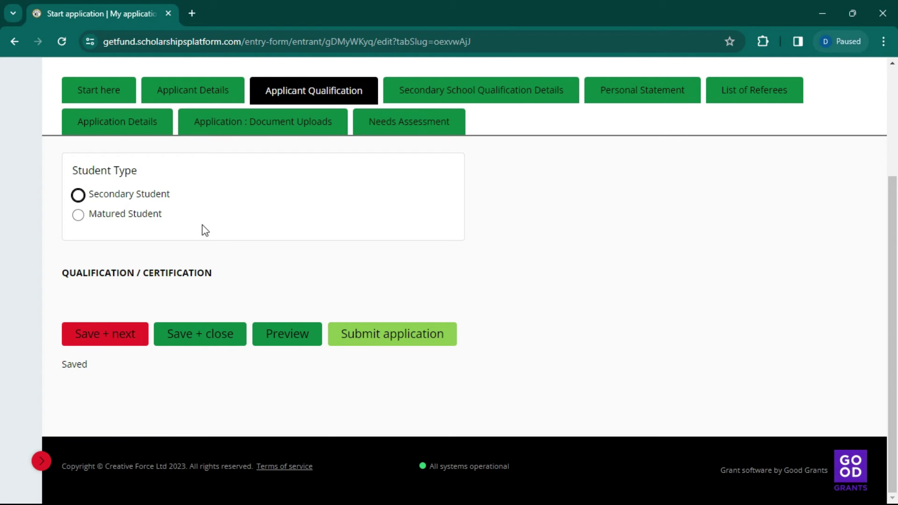
Step: Toggle Student Type between Matured and Secondary Student, ending on Secondary Student
click(125, 214)
click(127, 199)
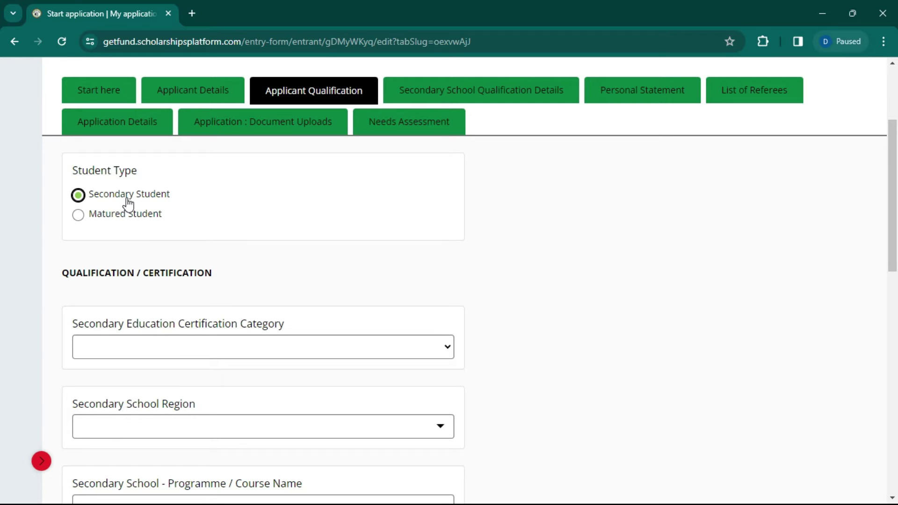
click(131, 214)
scroll(220, 295, down, 3)
scroll(351, 206, up, 3)
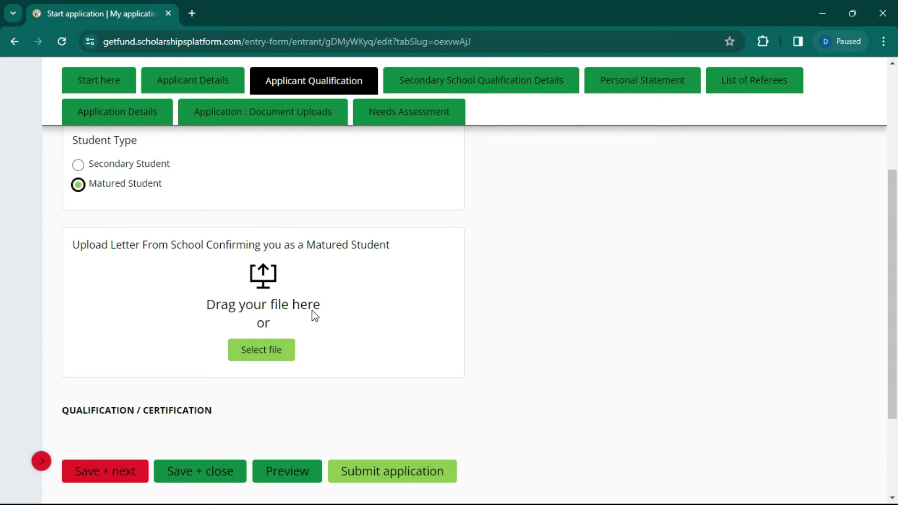
click(139, 168)
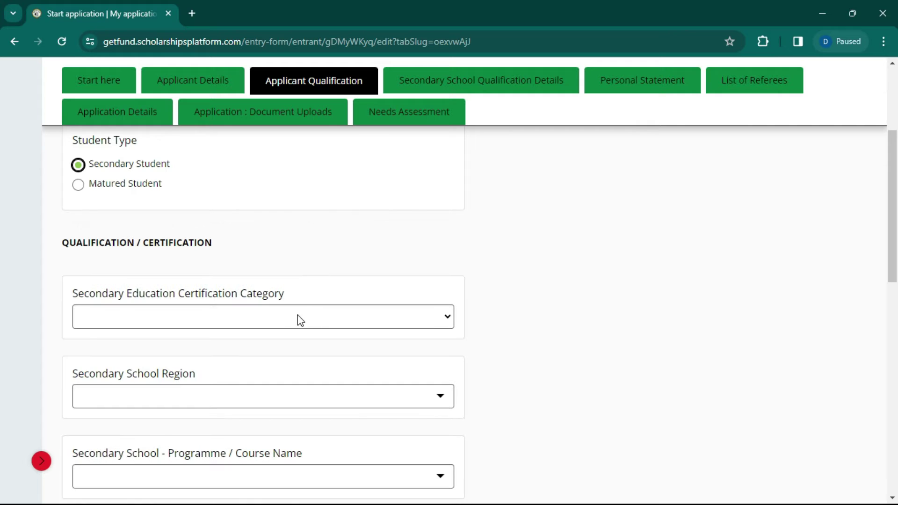
Step: Choose WASSCE as the certification category and Volta & Oti Region as school region
click(193, 316)
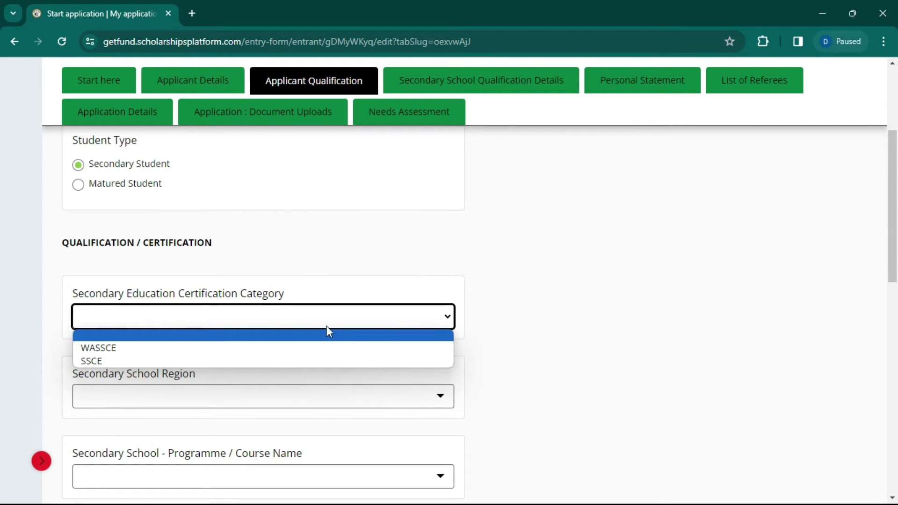
click(240, 346)
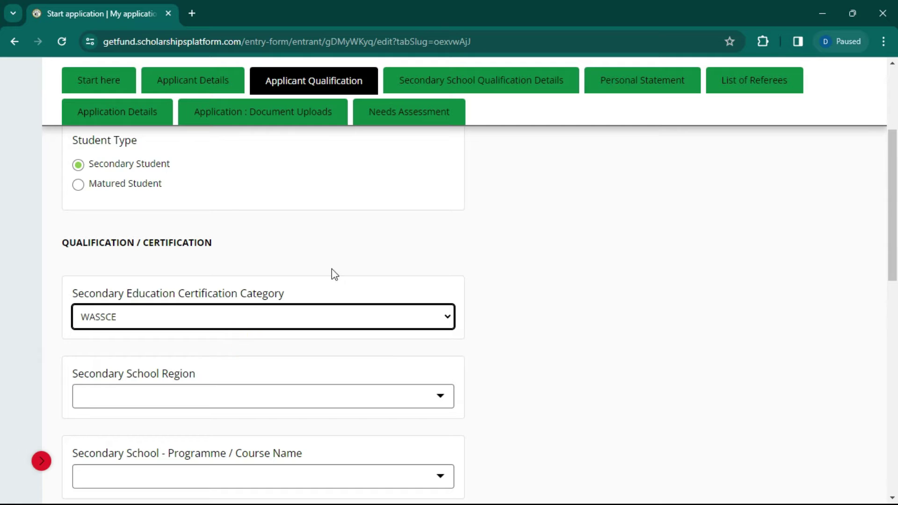
scroll(290, 302, down, 1)
click(245, 324)
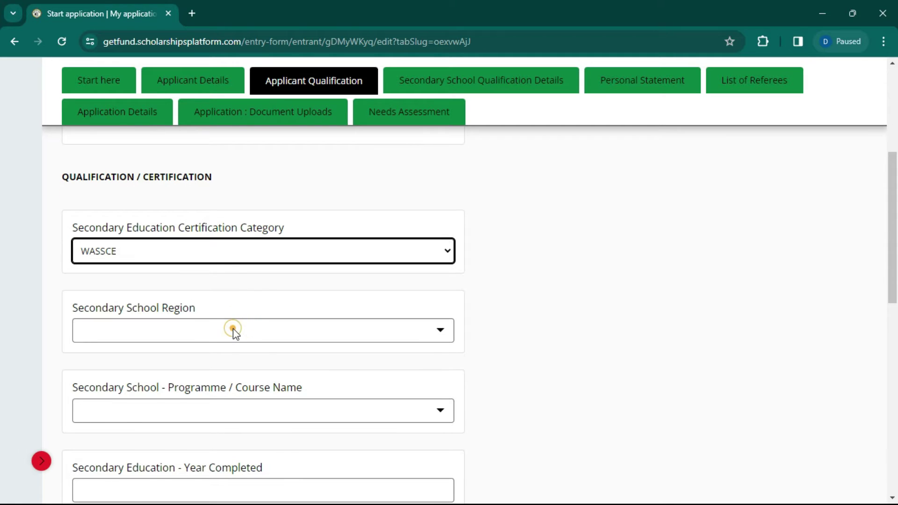
scroll(187, 444, down, 1)
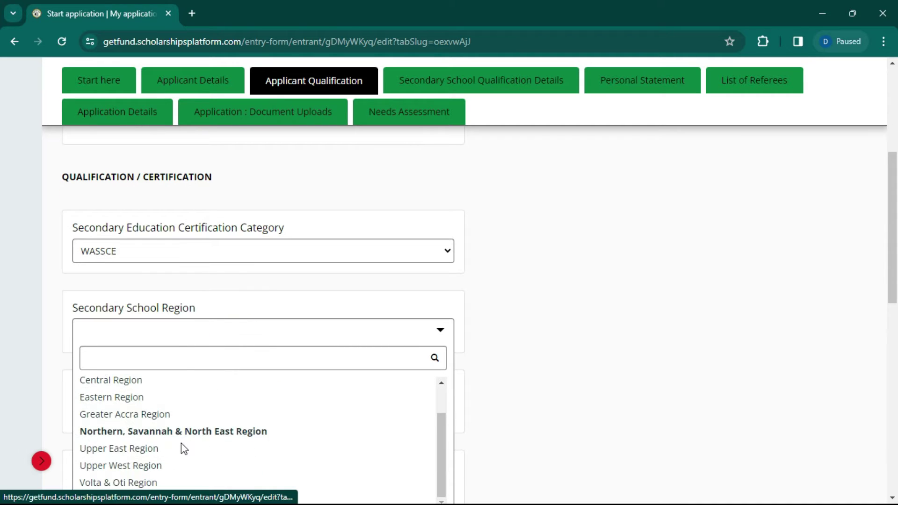
click(145, 483)
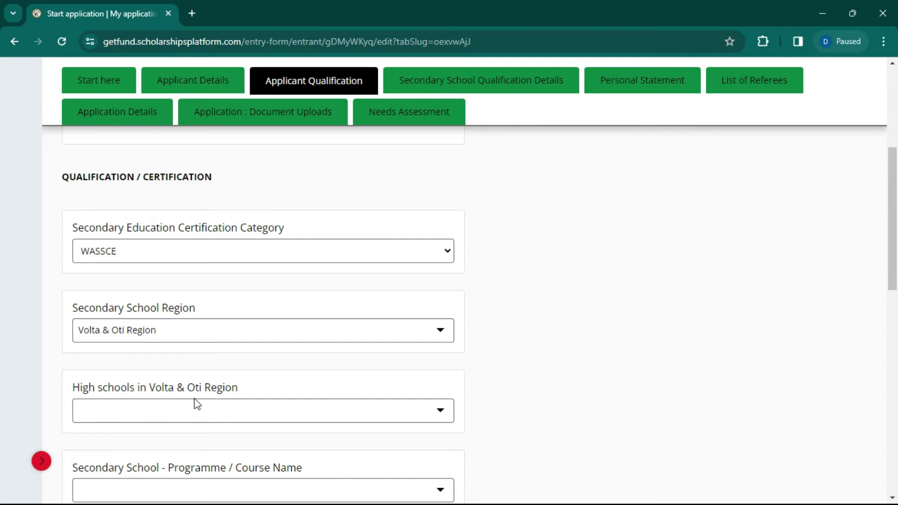
Step: Search KETA to select Keta Senior High Tech.School, with GENERAL SCIENCE as programme
scroll(318, 347, down, 1)
click(293, 346)
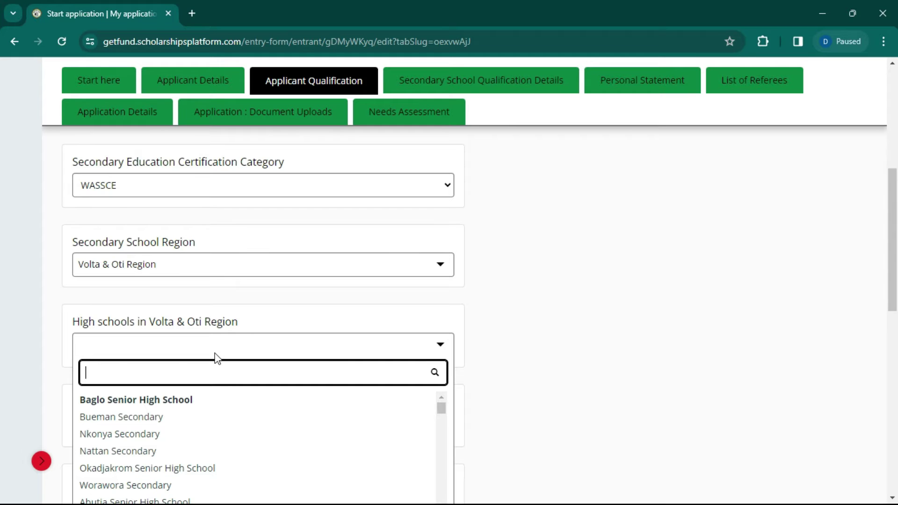
text(KERA)
key(BackSpace)
key(BackSpace)
text(TA)
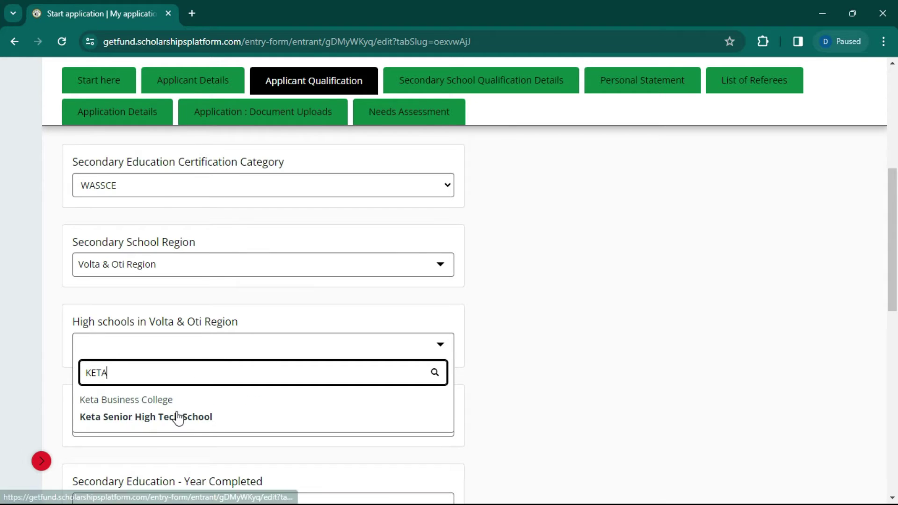
click(178, 417)
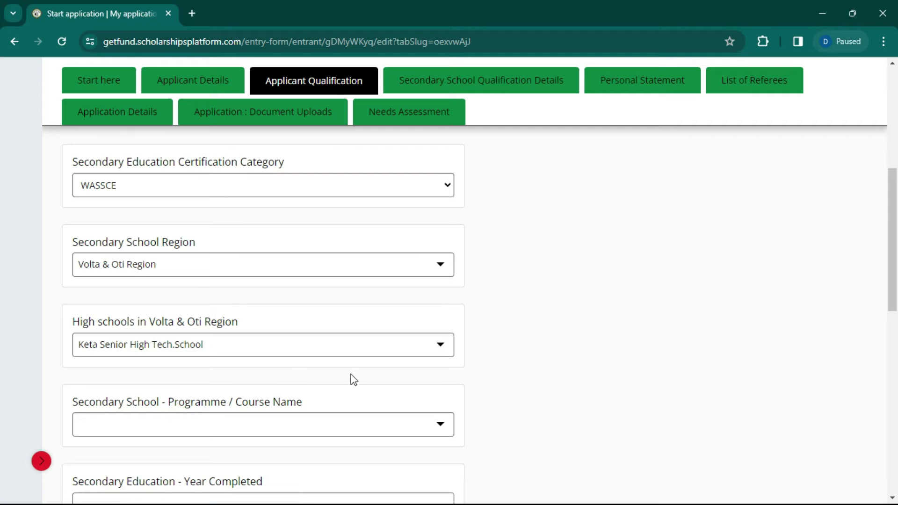
scroll(291, 374, down, 1)
click(313, 359)
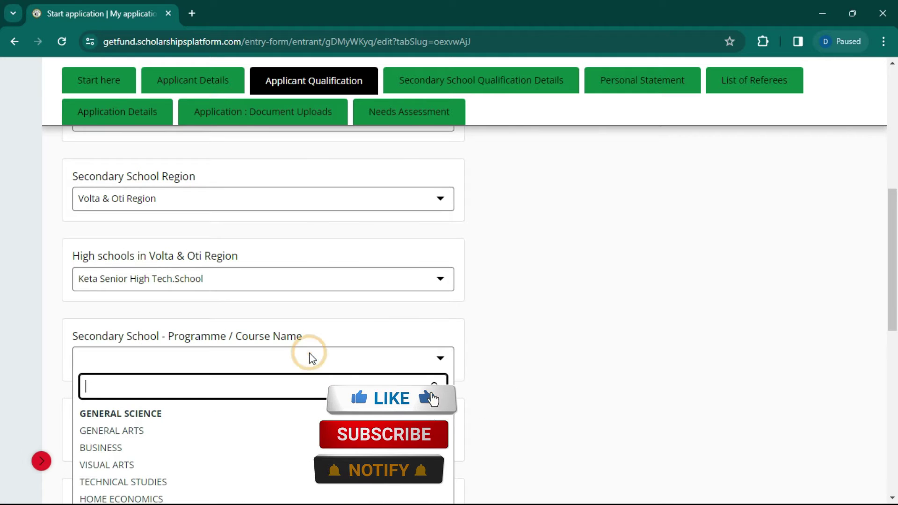
click(125, 413)
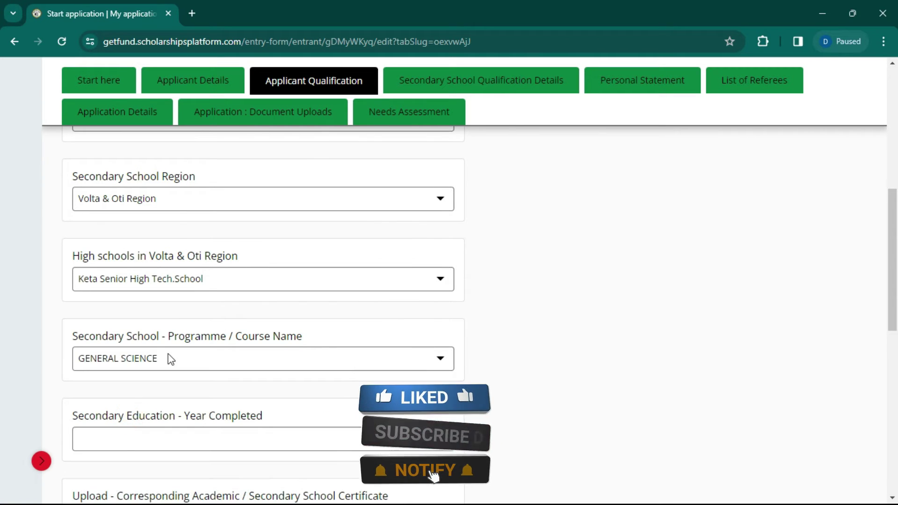
scroll(173, 367, down, 2)
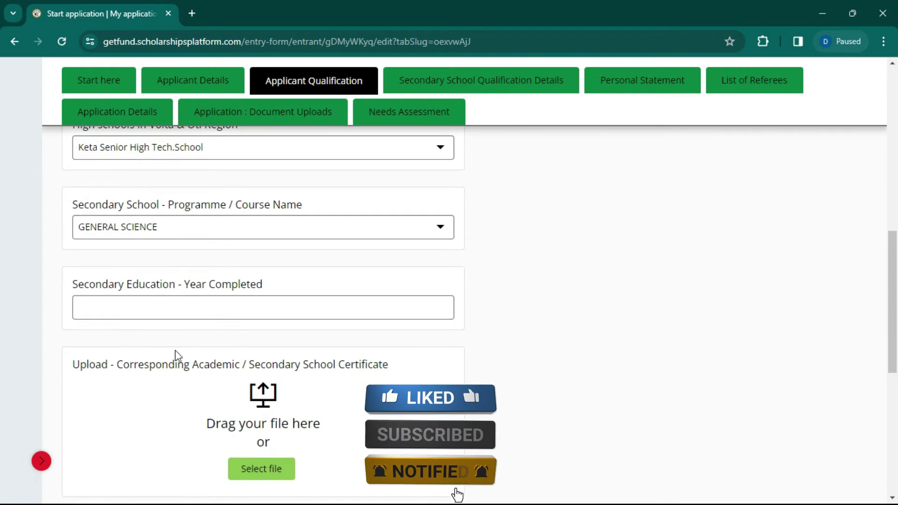
Step: Clear the prefilled Year Completed date and pick 3 September 2020 in the date chooser
click(257, 309)
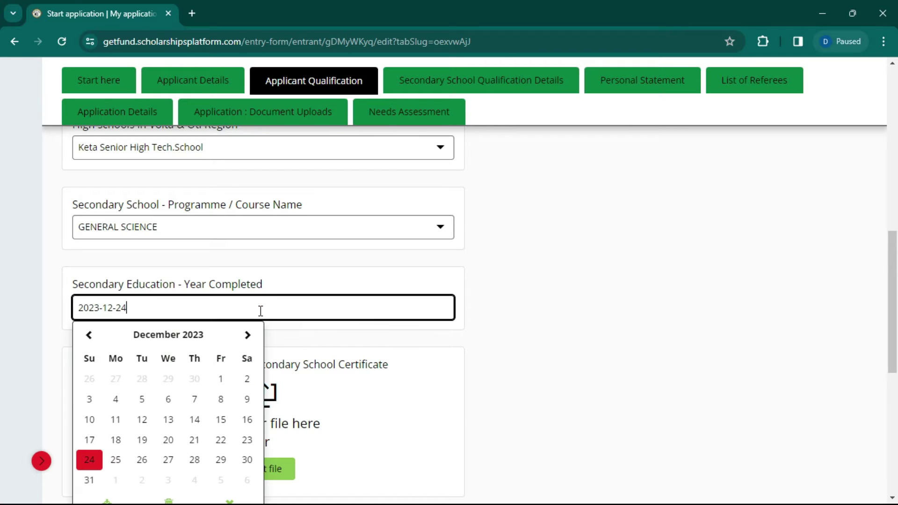
triple_click(219, 304)
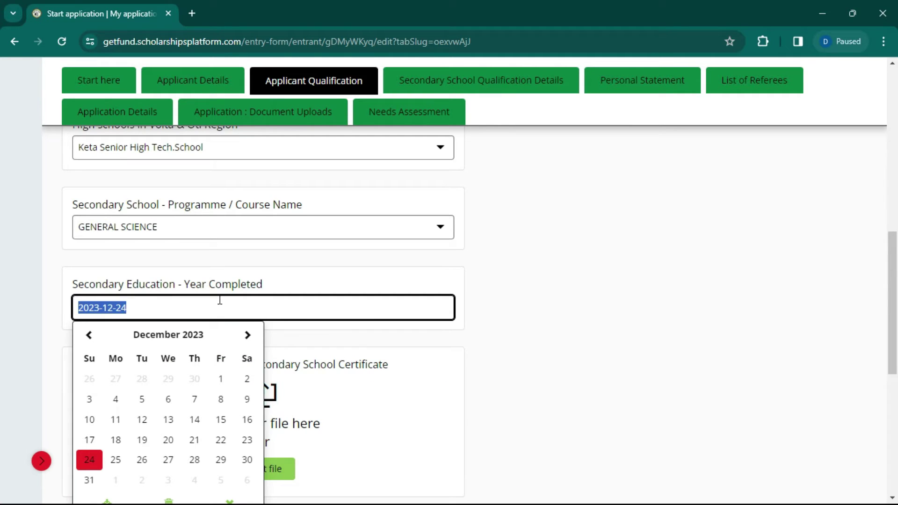
key(BackSpace)
click(167, 293)
click(164, 308)
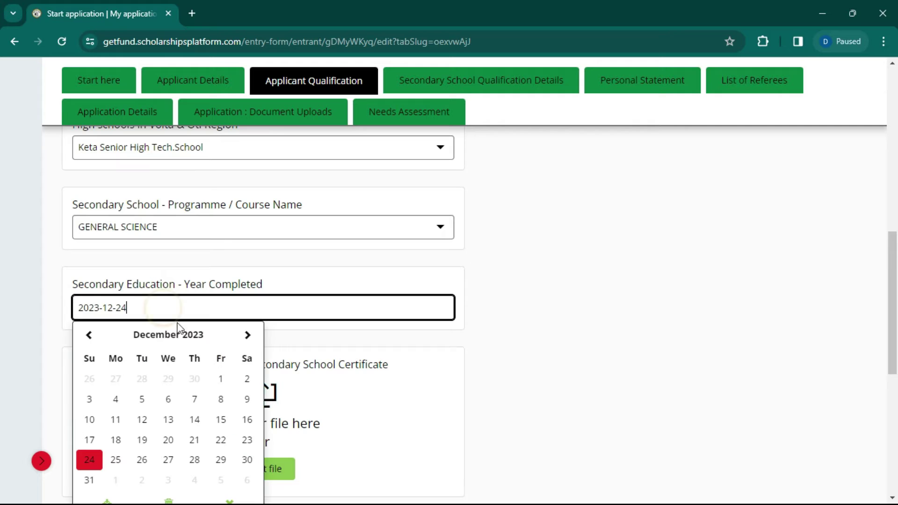
click(184, 336)
click(107, 337)
click(105, 337)
click(104, 336)
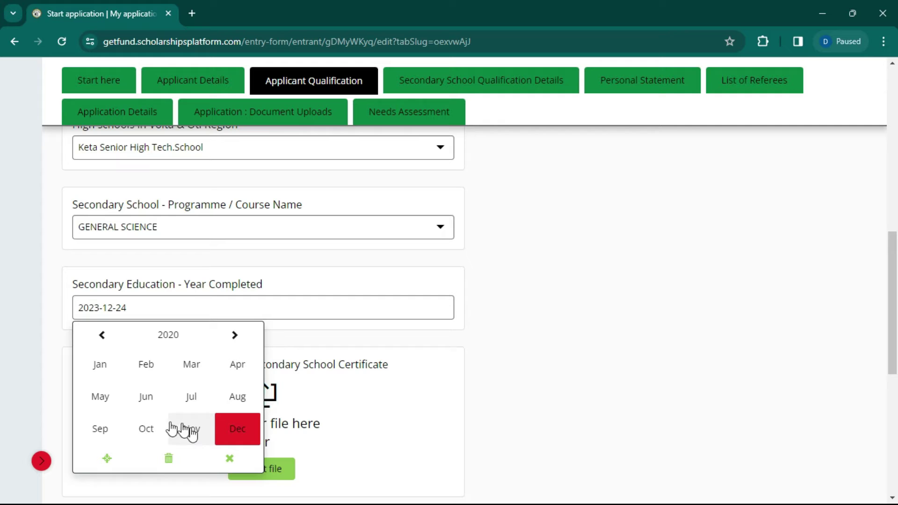
click(109, 437)
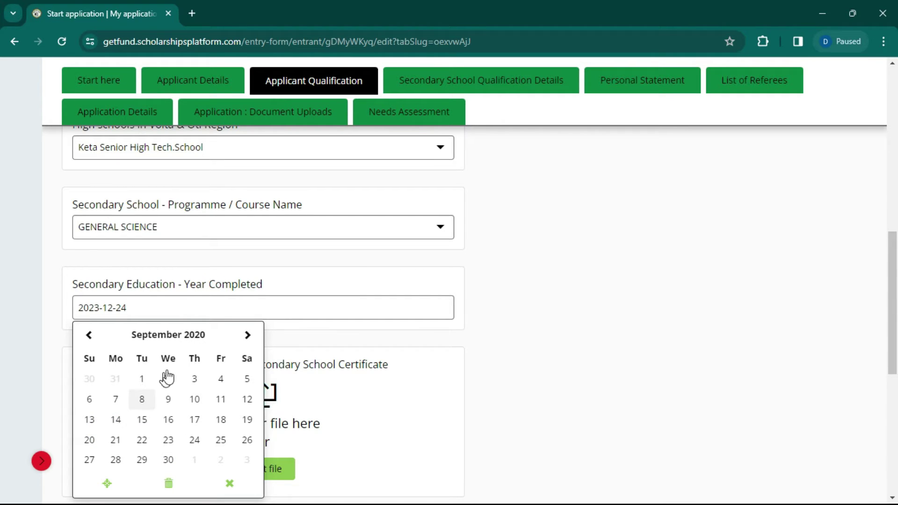
click(195, 380)
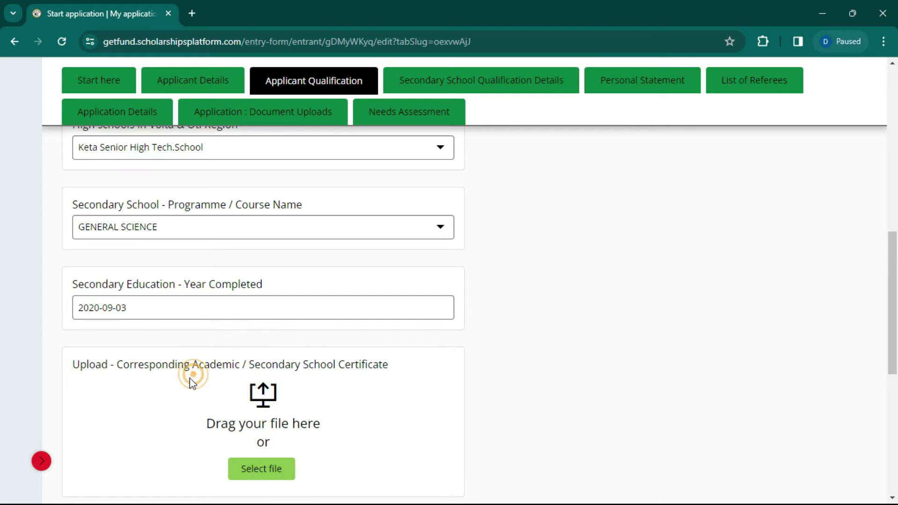
scroll(217, 333, down, 3)
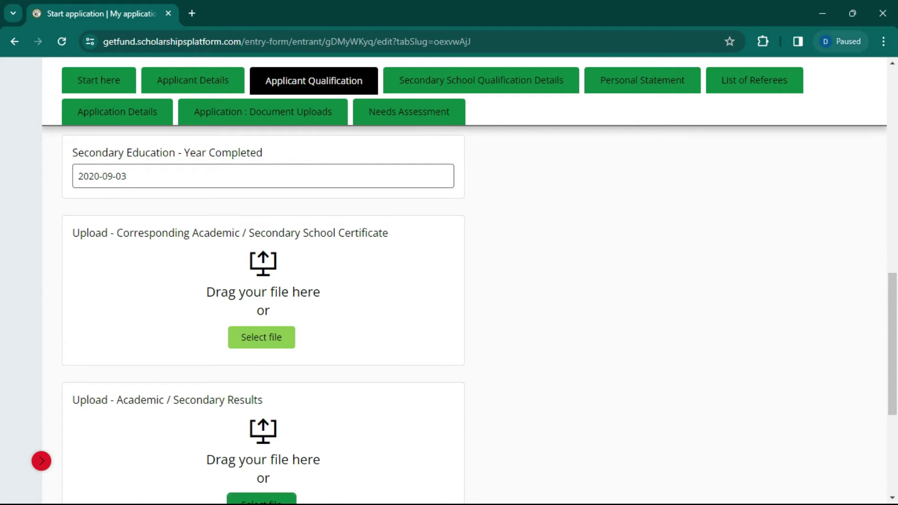
Step: Attach MANUAL-18 (1).pdf from Downloads, found by searching MANU, as the secondary certificate
click(262, 339)
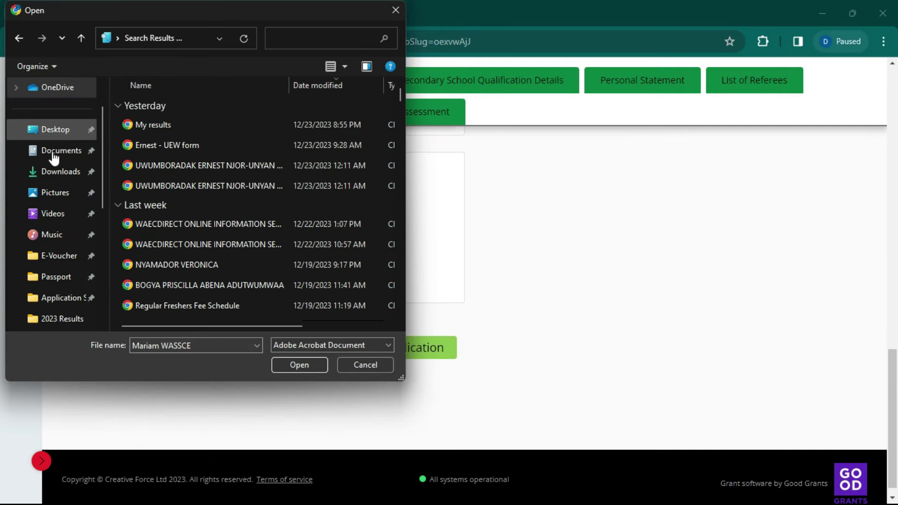
click(54, 171)
click(206, 120)
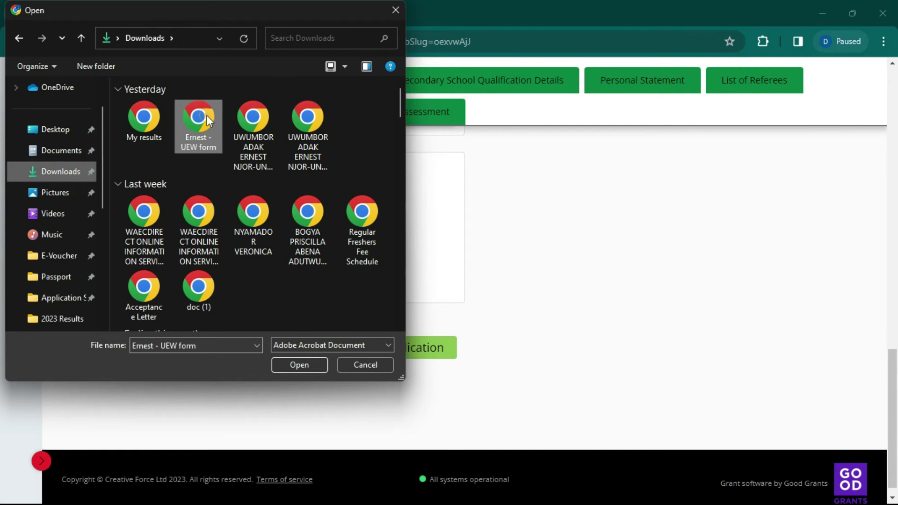
click(340, 39)
text(MAUE)
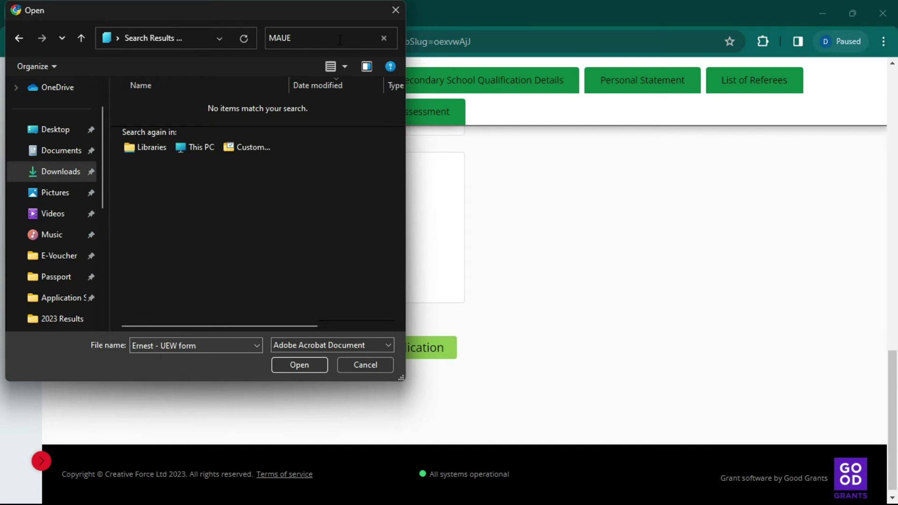
text(NUE)
key(BackSpace)
click(179, 126)
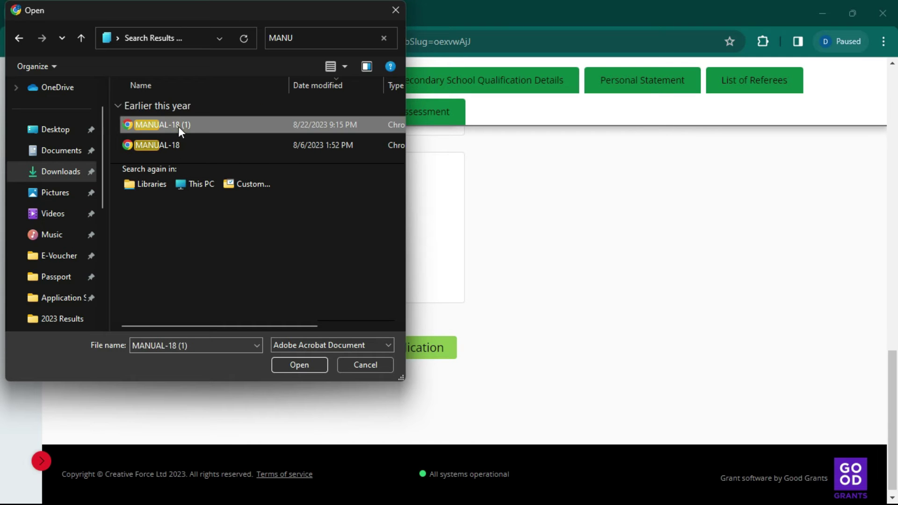
double_click(179, 126)
Step: Save the qualification section and continue to Secondary School Qualification Details
scroll(582, 247, up, 4)
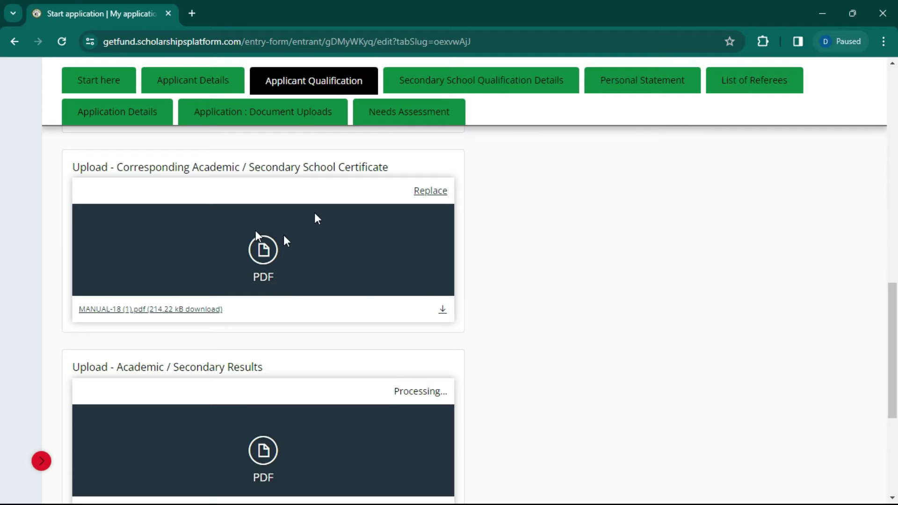
scroll(374, 382, down, 2)
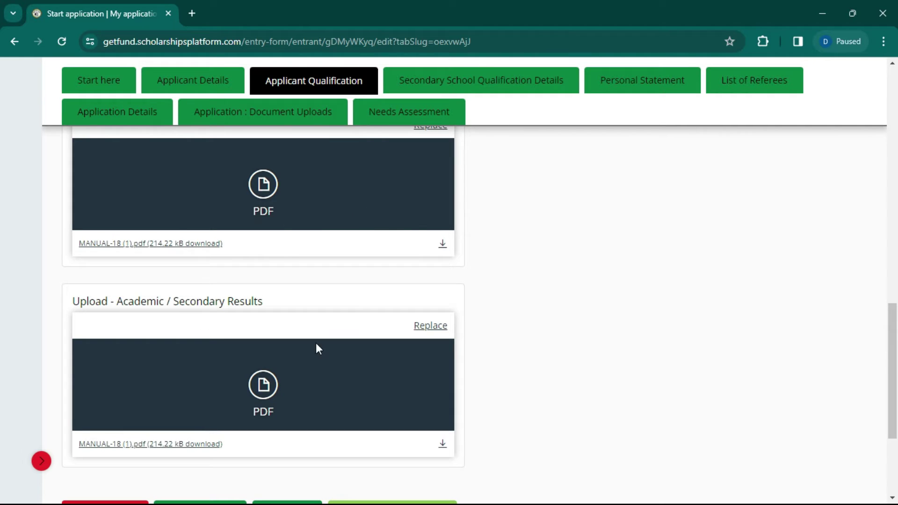
scroll(287, 291, down, 4)
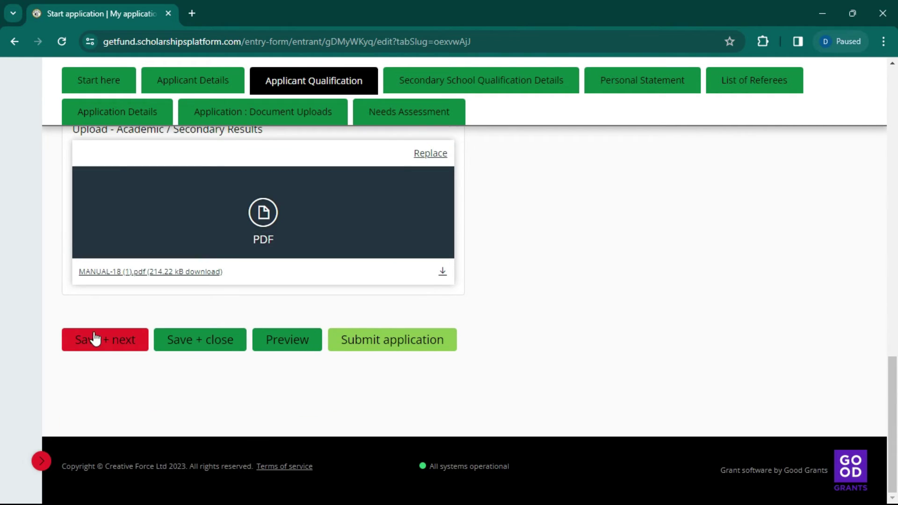
click(101, 347)
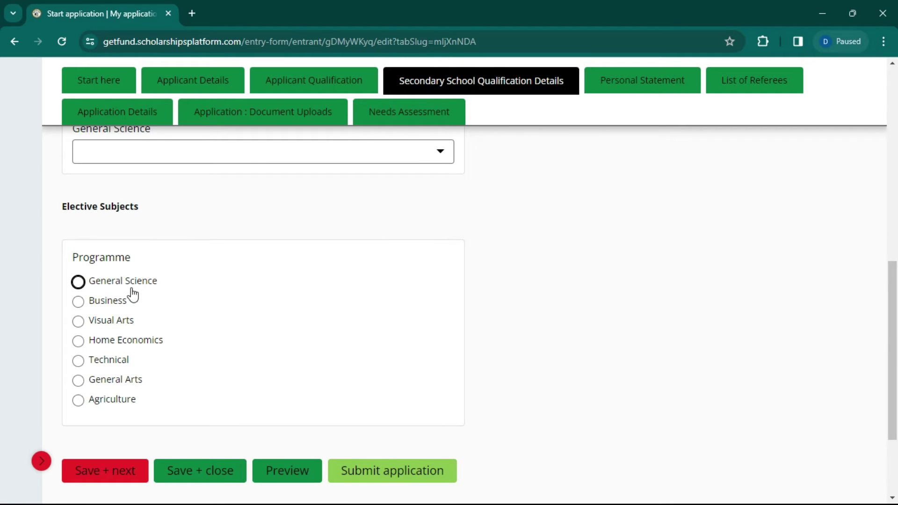
Step: Select General Science and grade Elective Maths A1, Biology A1, Physics A1 and Chemistry B2
click(116, 283)
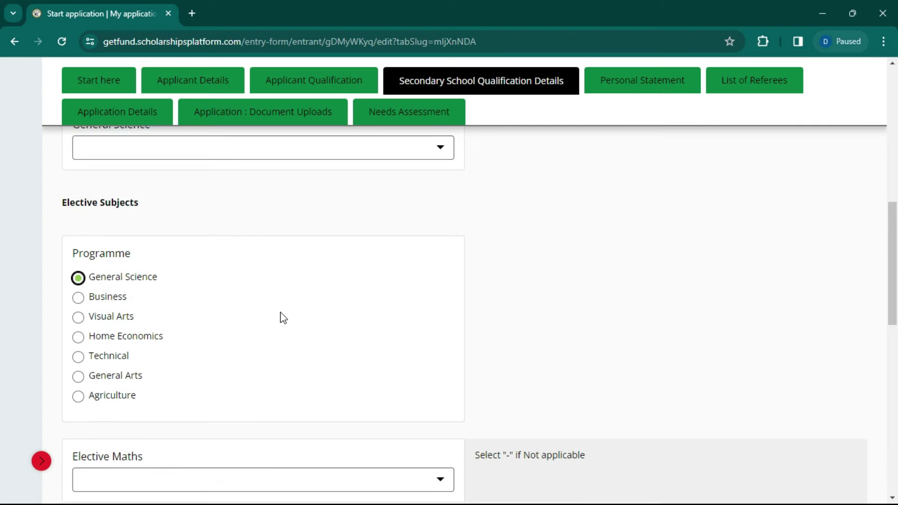
scroll(295, 332, down, 4)
click(388, 285)
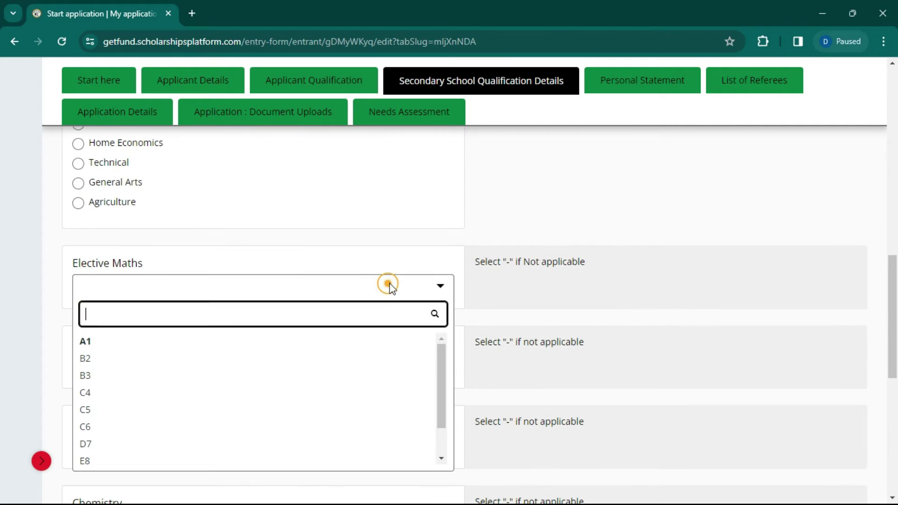
click(101, 342)
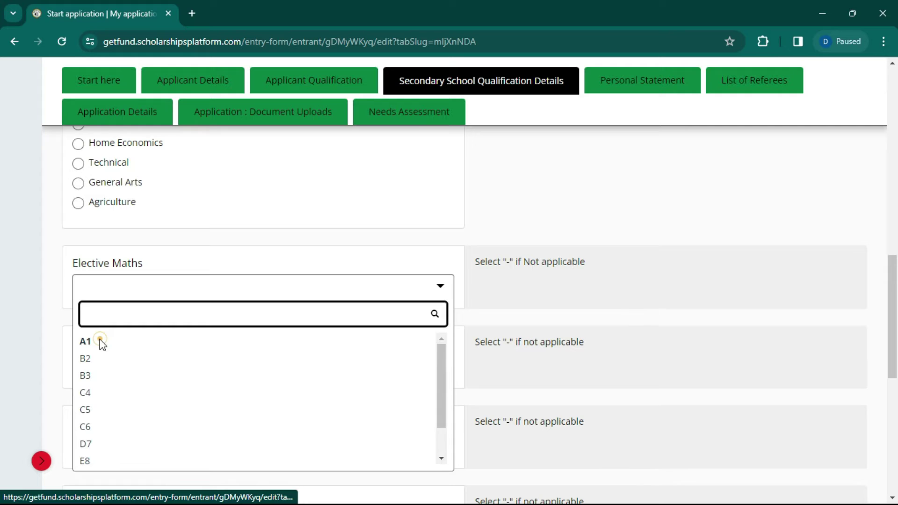
click(97, 364)
click(94, 423)
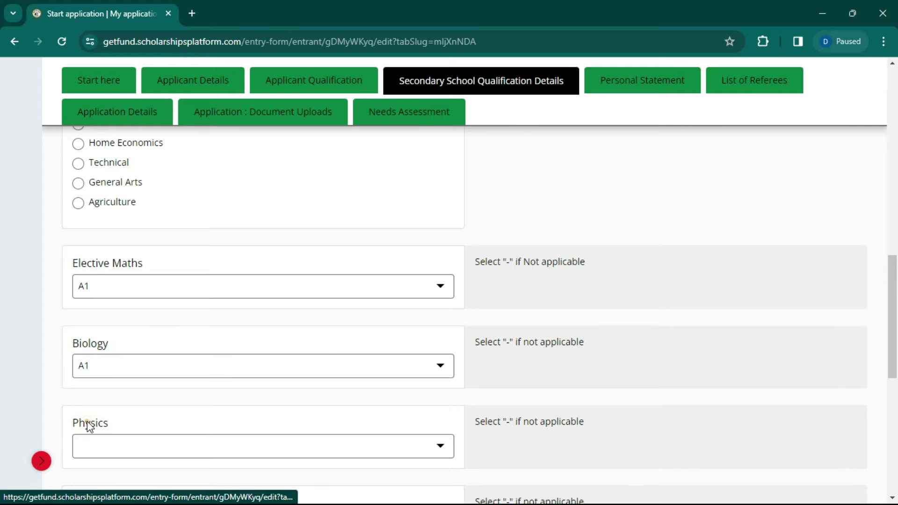
scroll(87, 423, down, 4)
click(113, 247)
click(91, 305)
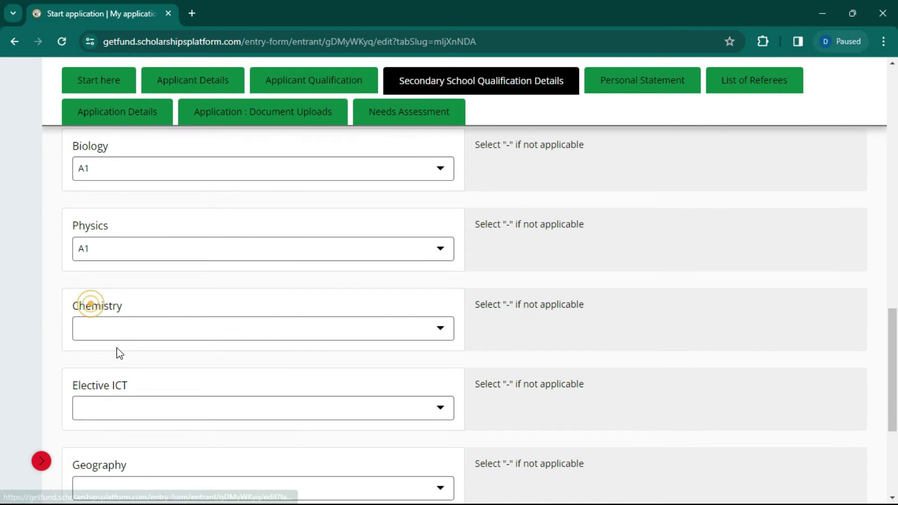
click(119, 334)
click(82, 398)
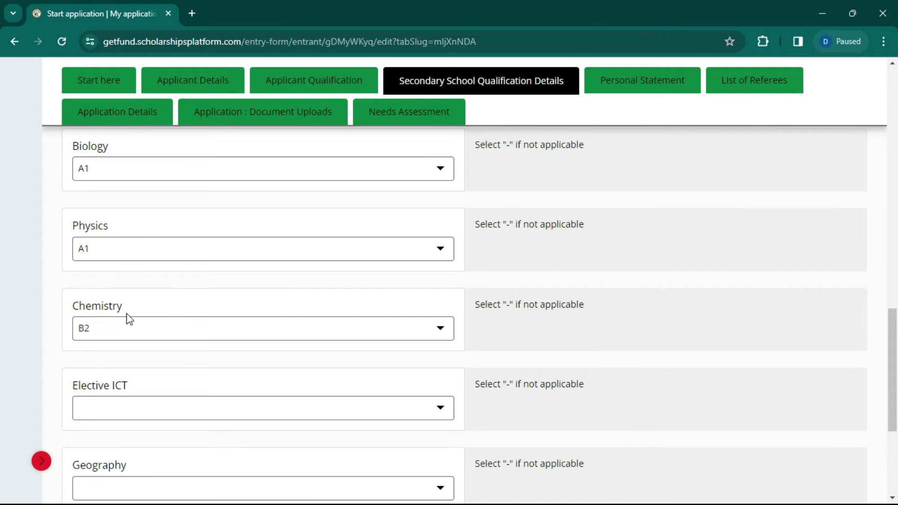
Step: Try the Business, Visual Arts, Home Economics and Technical programmes, then reselect General Science
scroll(176, 266, down, 3)
scroll(644, 220, up, 5)
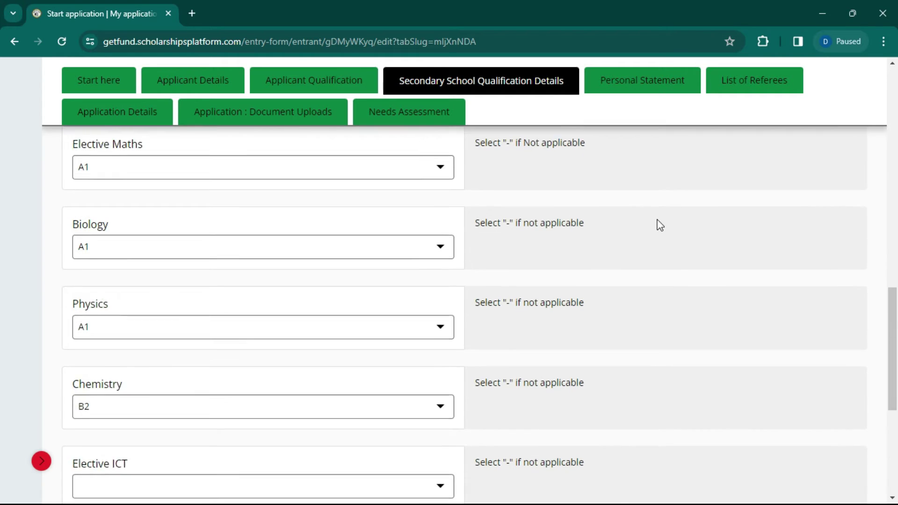
scroll(659, 224, up, 1)
scroll(223, 220, up, 1)
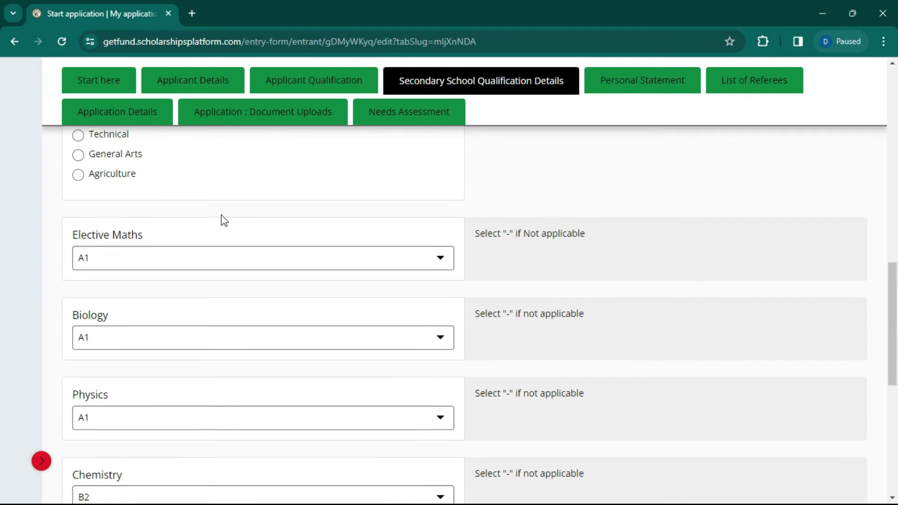
scroll(187, 232, up, 2)
scroll(173, 204, up, 4)
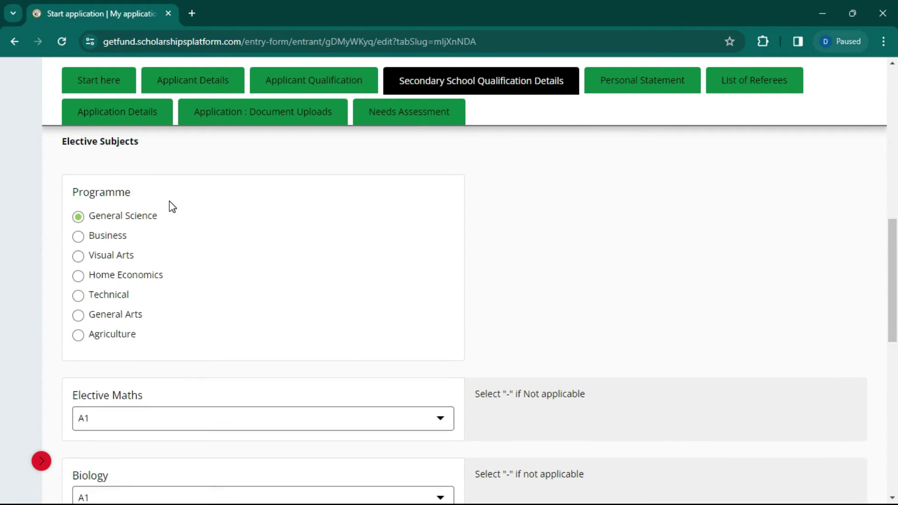
scroll(243, 291, down, 1)
scroll(187, 248, down, 4)
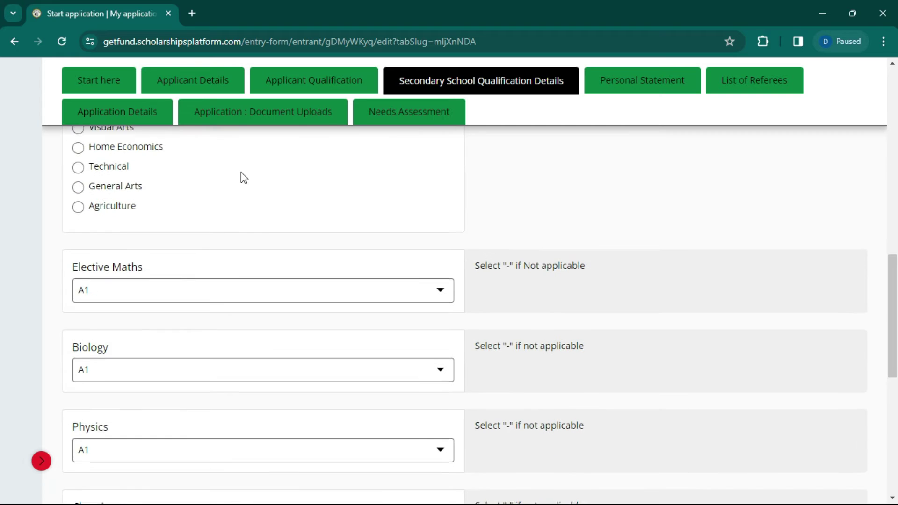
scroll(178, 220, up, 2)
scroll(99, 250, up, 1)
click(97, 234)
scroll(172, 233, down, 4)
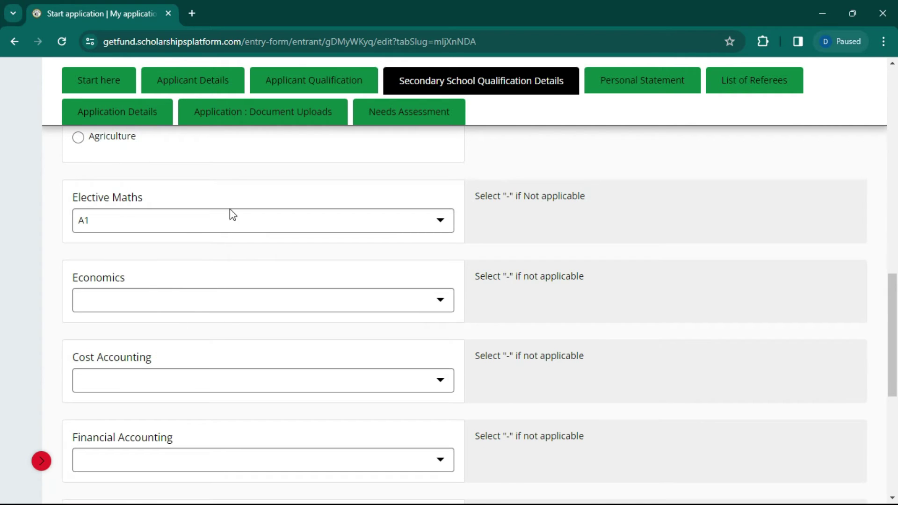
scroll(229, 214, up, 4)
click(100, 259)
scroll(286, 295, down, 6)
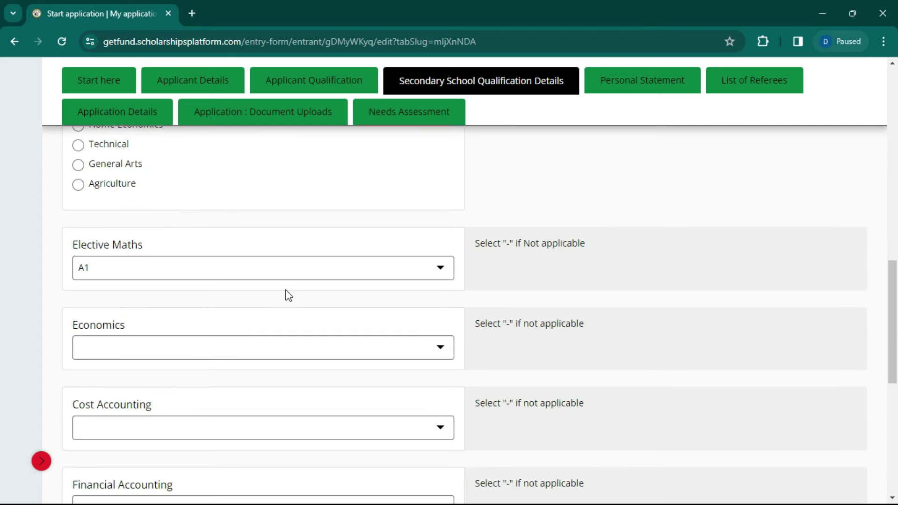
scroll(264, 300, up, 6)
scroll(264, 300, down, 4)
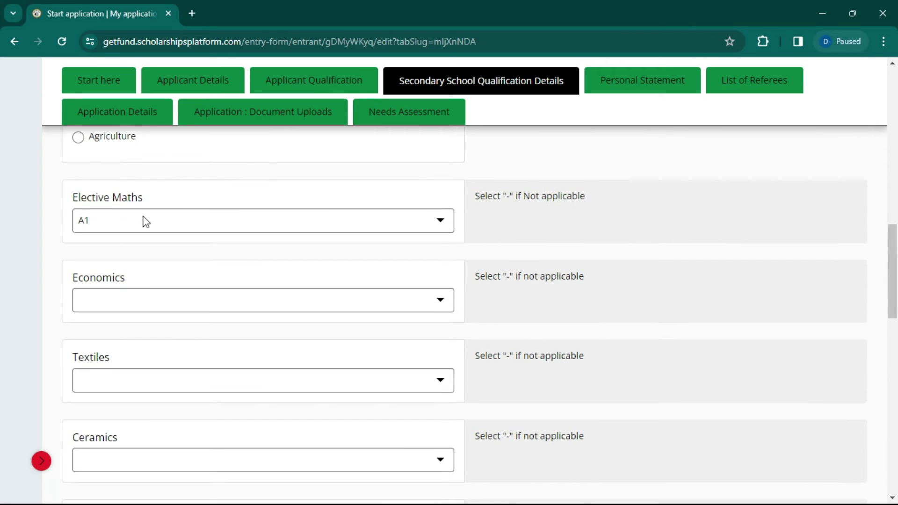
scroll(131, 234, up, 3)
click(102, 215)
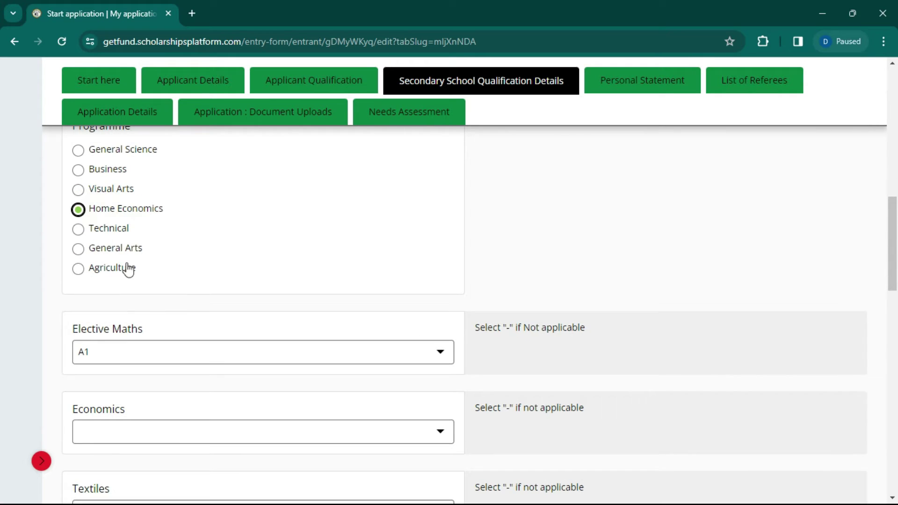
click(107, 234)
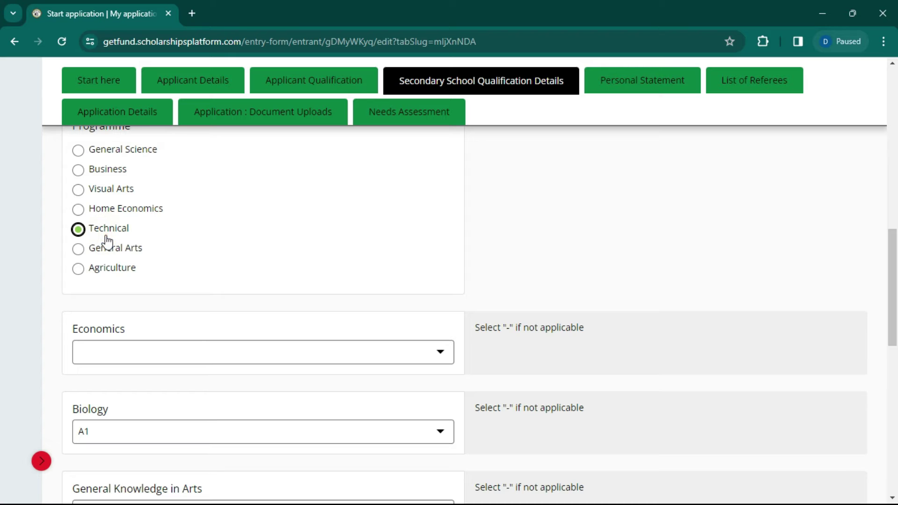
scroll(267, 275, up, 3)
scroll(266, 275, up, 2)
click(100, 414)
scroll(260, 233, down, 5)
scroll(281, 254, down, 10)
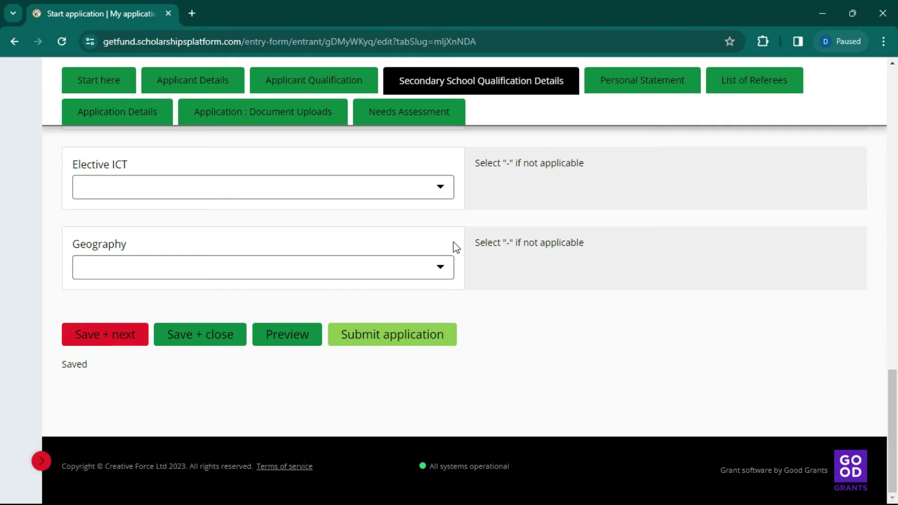
scroll(100, 445, up, 1)
Step: Save the secondary results, then begin answering the personal and academic goals question
click(92, 404)
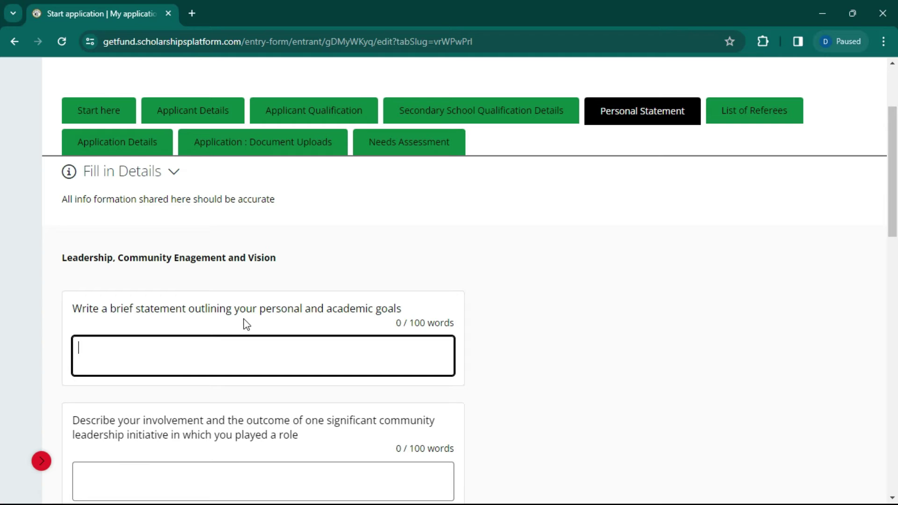
drag(261, 309, 308, 314)
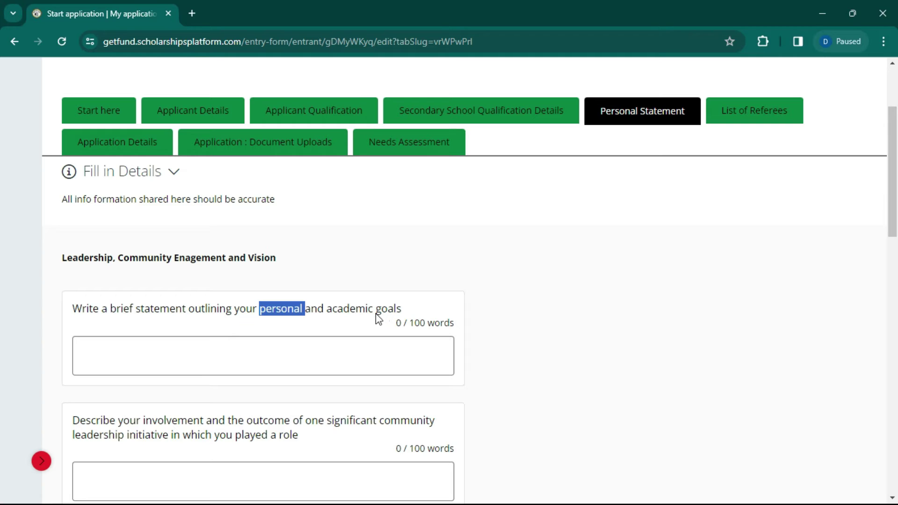
drag(332, 311, 423, 315)
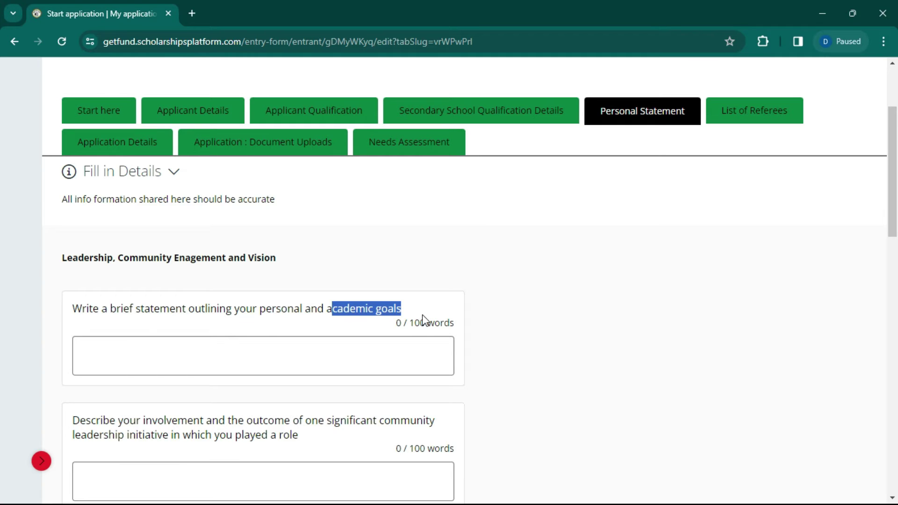
click(442, 363)
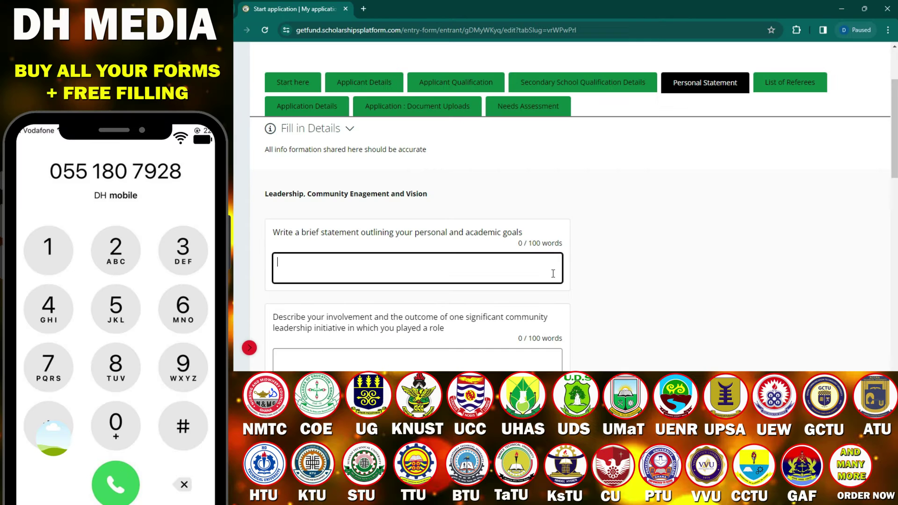
scroll(553, 274, down, 2)
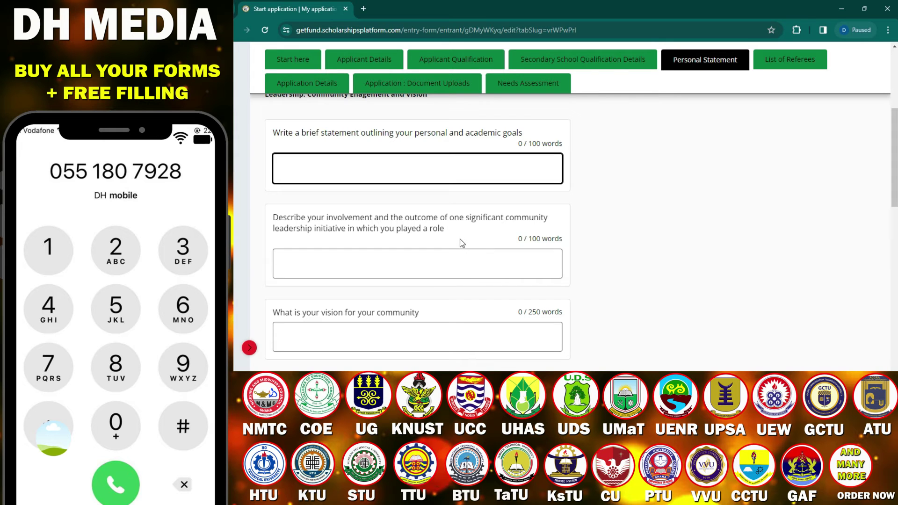
click(458, 267)
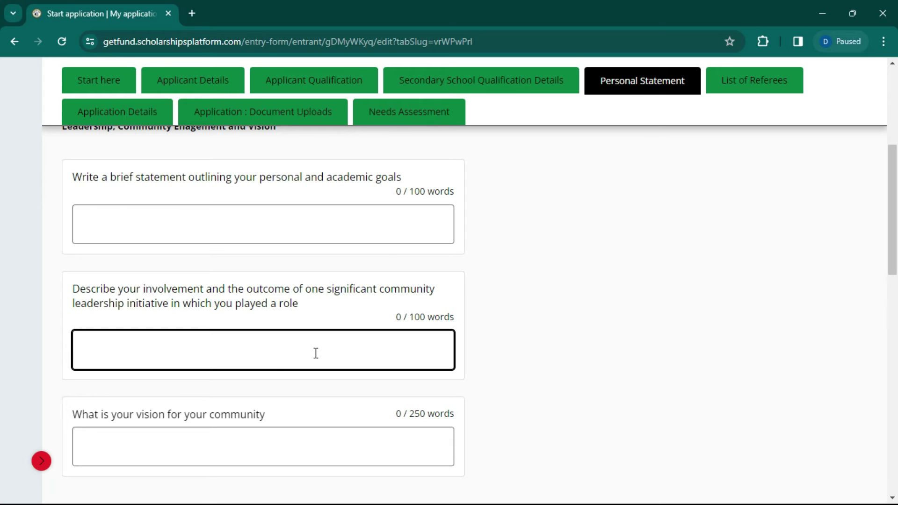
scroll(247, 393, down, 3)
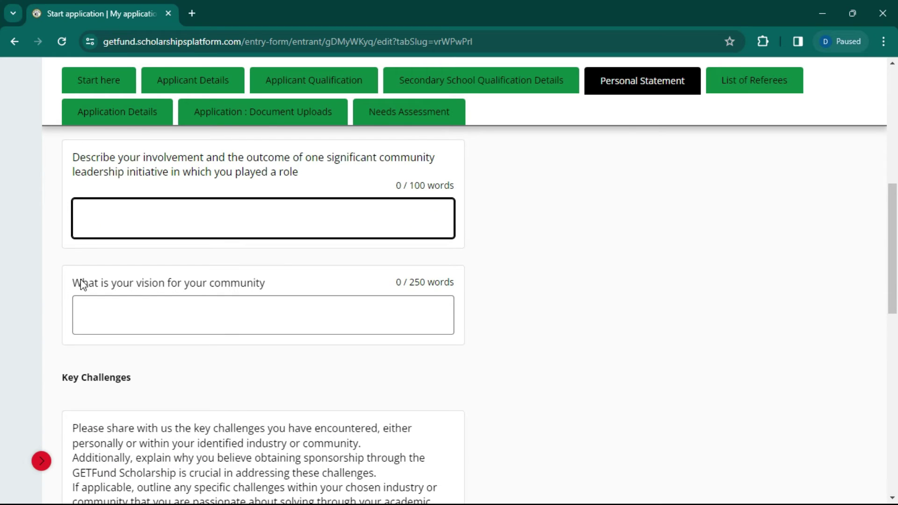
click(297, 307)
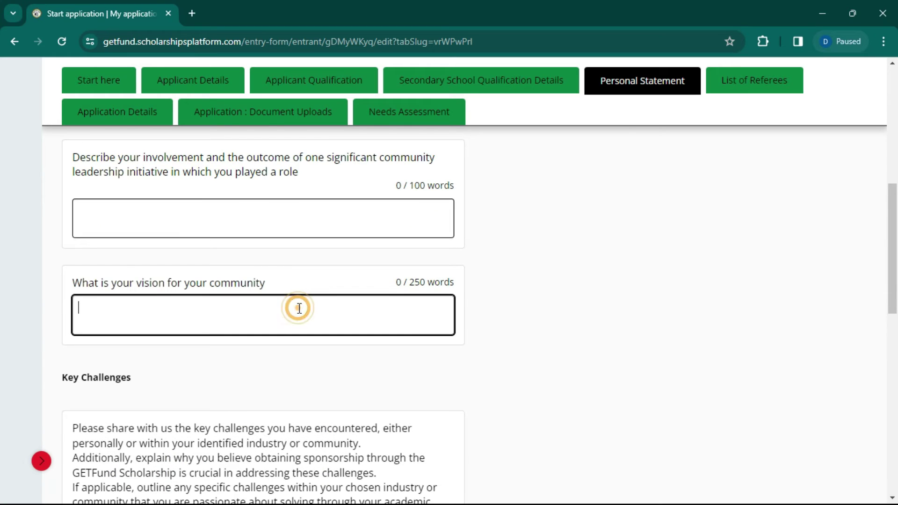
drag(73, 287, 282, 284)
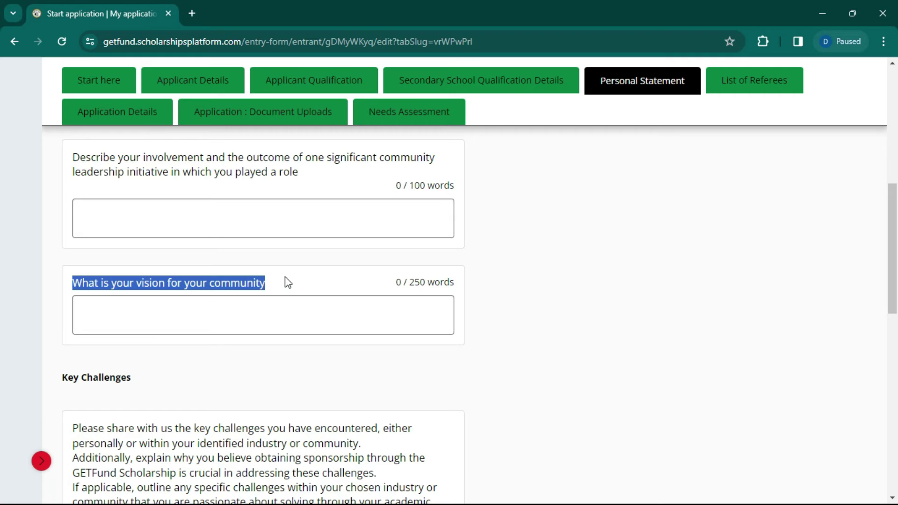
scroll(285, 282, down, 4)
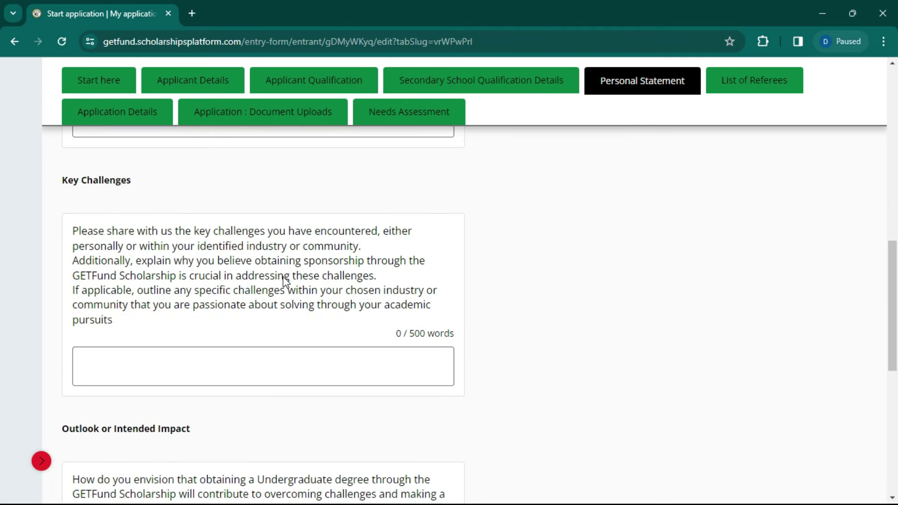
scroll(388, 293, down, 3)
scroll(358, 273, up, 5)
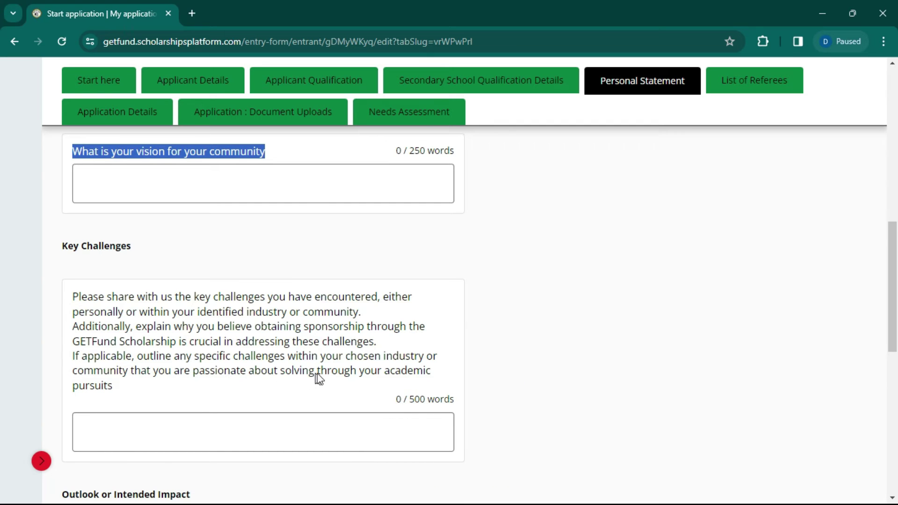
scroll(172, 385, down, 4)
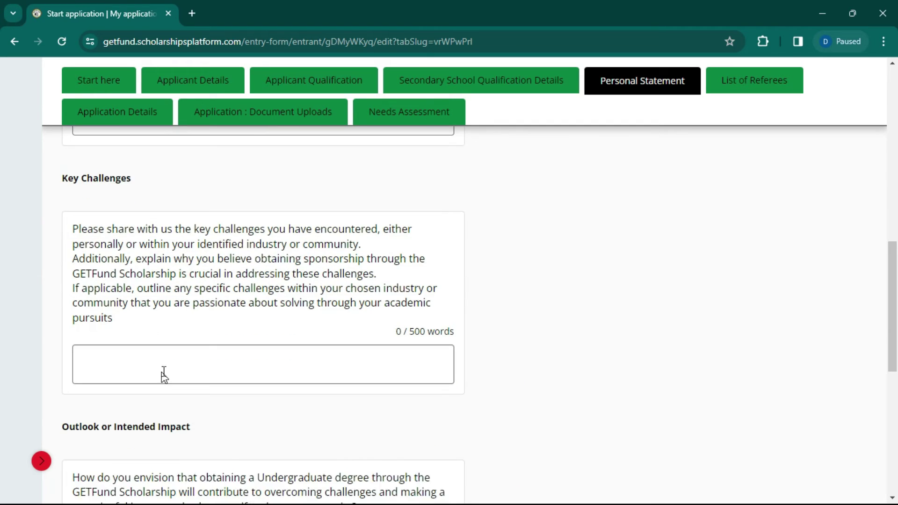
click(169, 248)
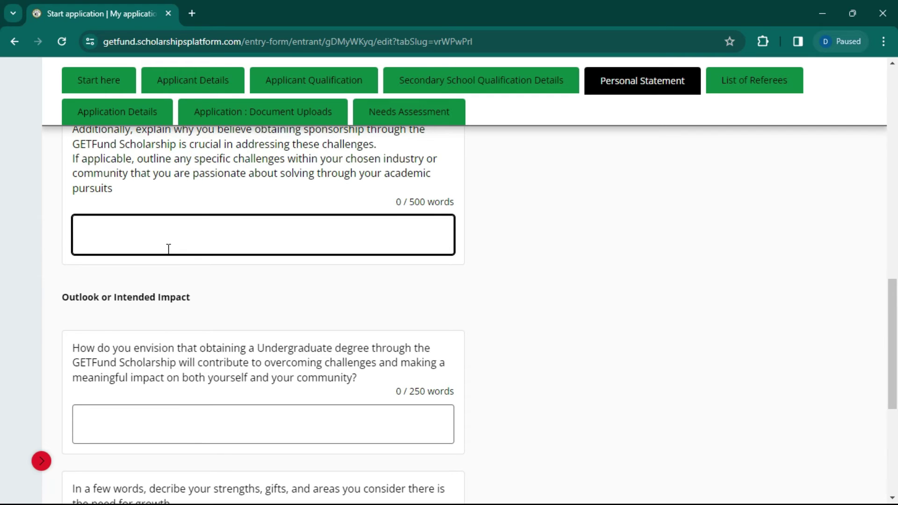
scroll(169, 249, down, 3)
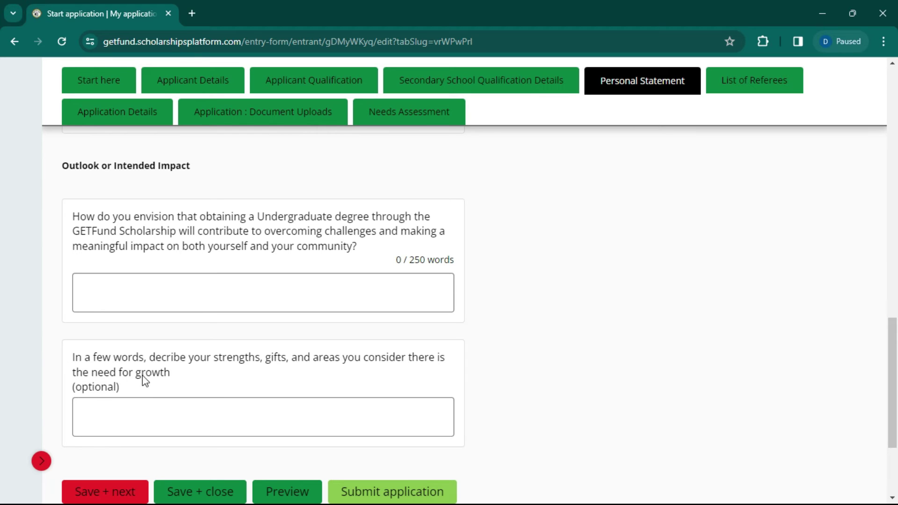
click(232, 417)
scroll(231, 421, down, 3)
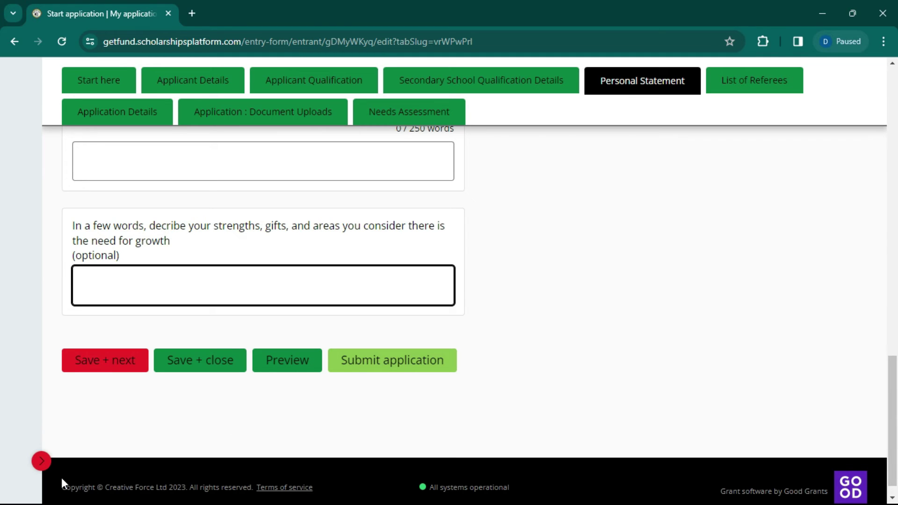
scroll(613, 238, up, 7)
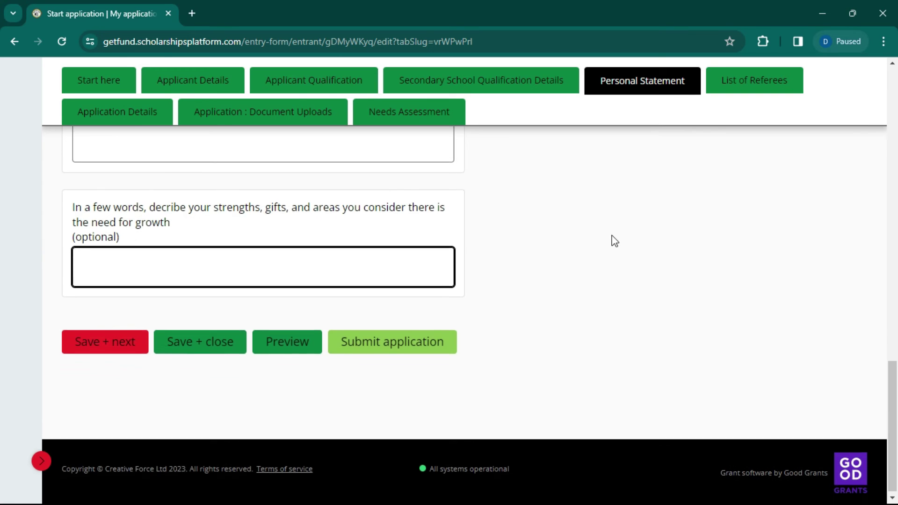
scroll(612, 235, up, 12)
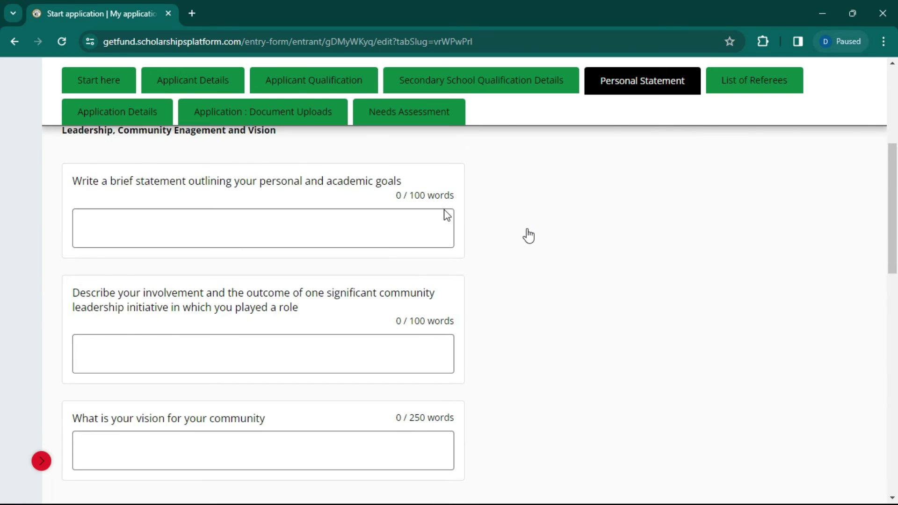
scroll(262, 225, down, 9)
scroll(117, 395, down, 10)
Step: Save the personal statement and set the first referee's title to Prof
click(96, 341)
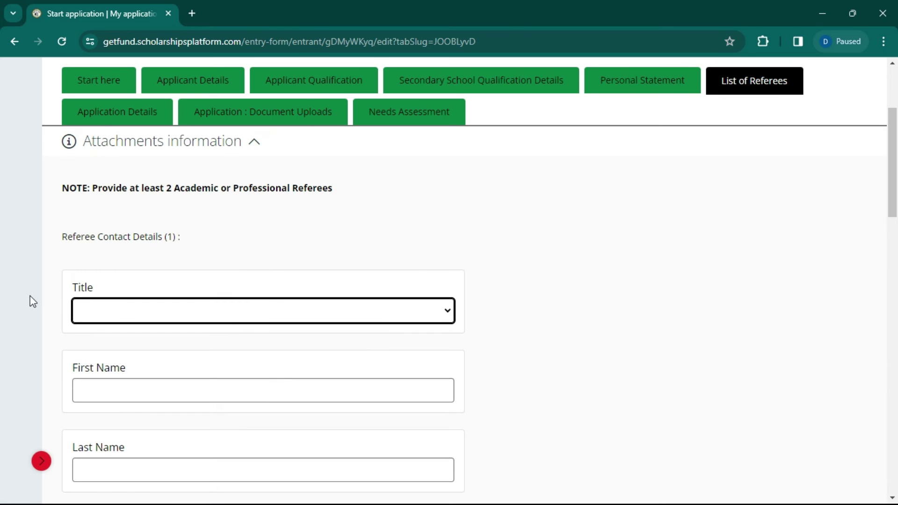
scroll(307, 290, up, 3)
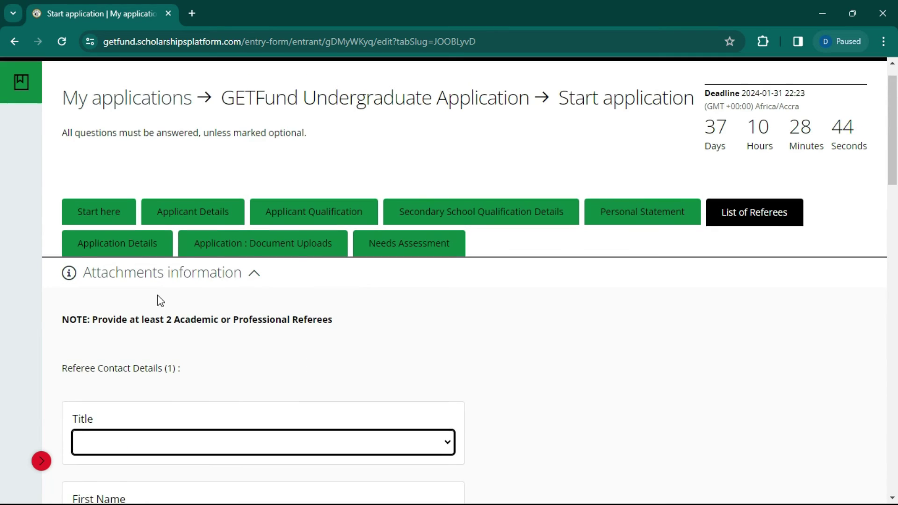
scroll(155, 290, down, 4)
click(167, 250)
click(167, 249)
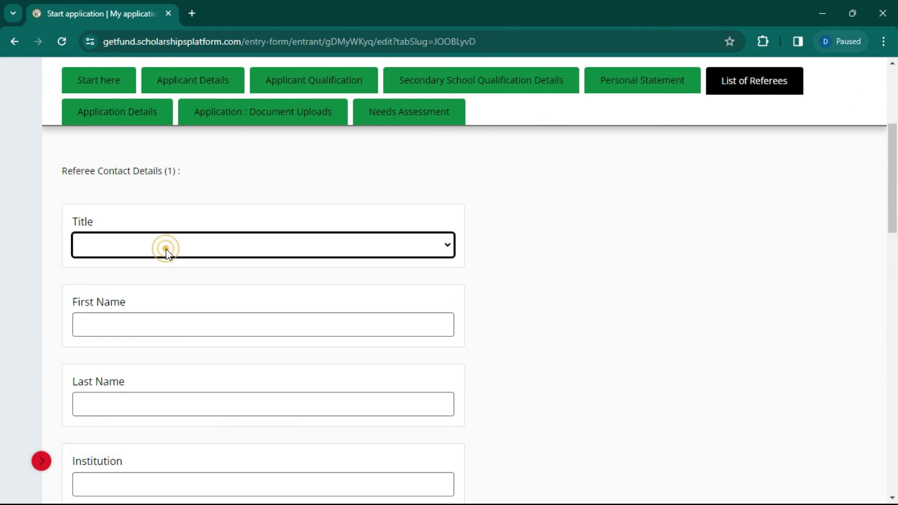
click(169, 245)
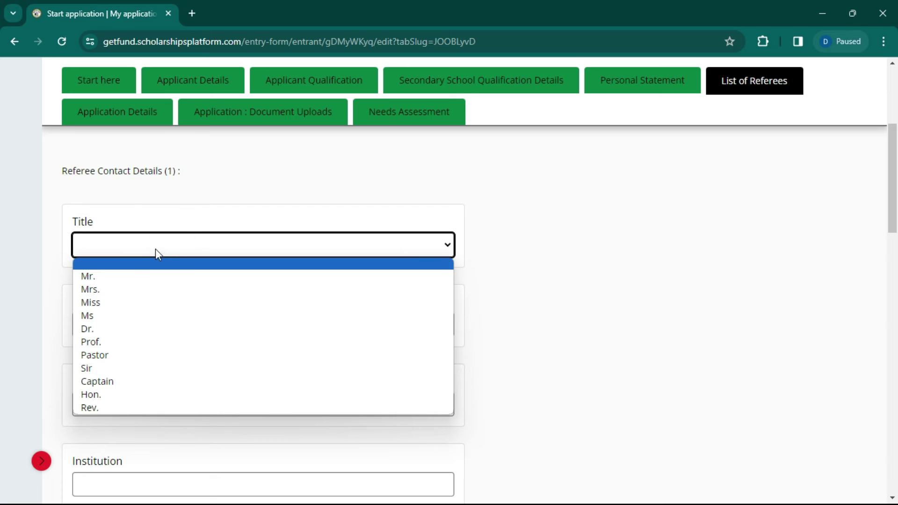
click(135, 276)
click(174, 252)
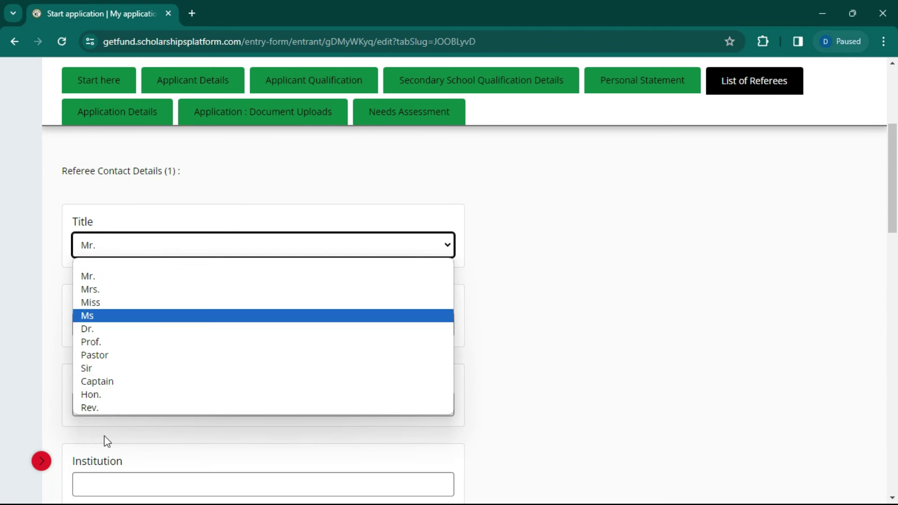
click(130, 345)
Step: Enter the first referee's first and last name
click(139, 321)
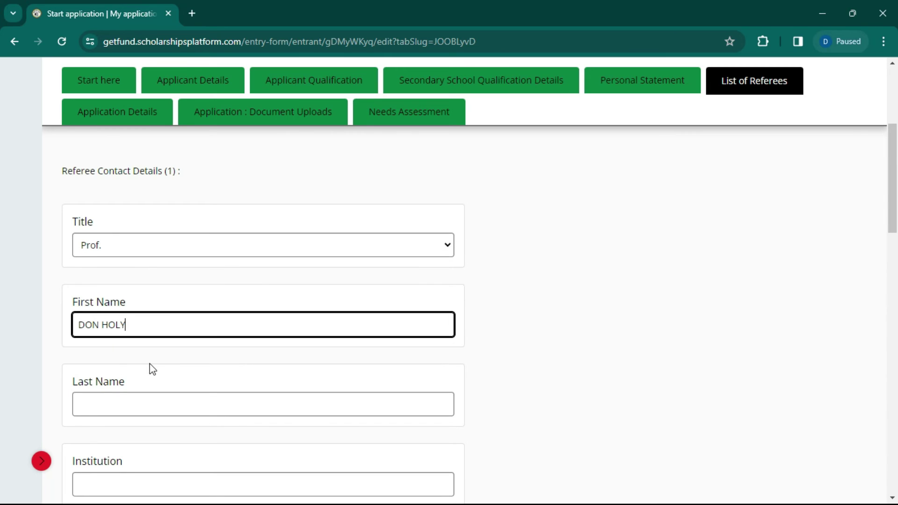
click(96, 398)
text(HOLY)
Step: Fill in institution KETA SENIOR HIGH SCHOOL and position SNR HOUSE FATHER for referee 1
scroll(112, 419, down, 4)
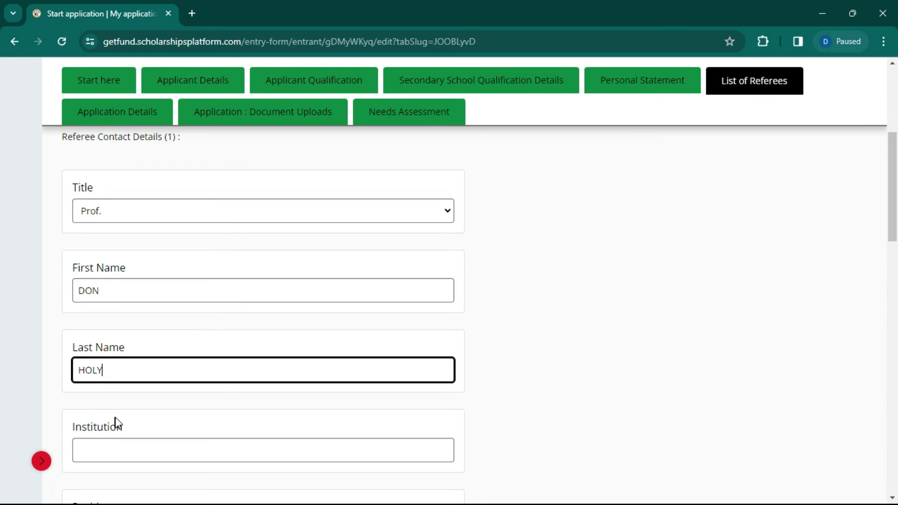
click(172, 284)
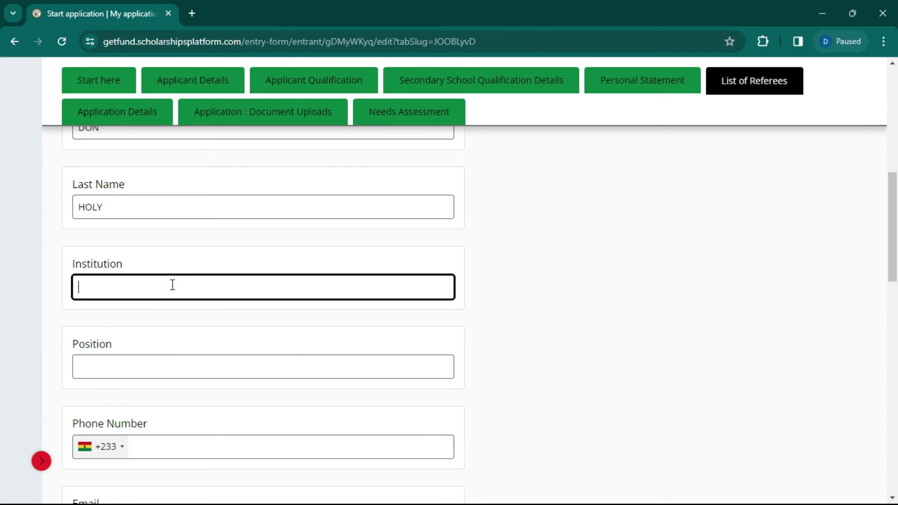
text(KETA SENIOR HIGH SCGOOL)
key(BackSpace)
key(BackSpace)
key(BackSpace)
key(BackSpace)
text(HOOL)
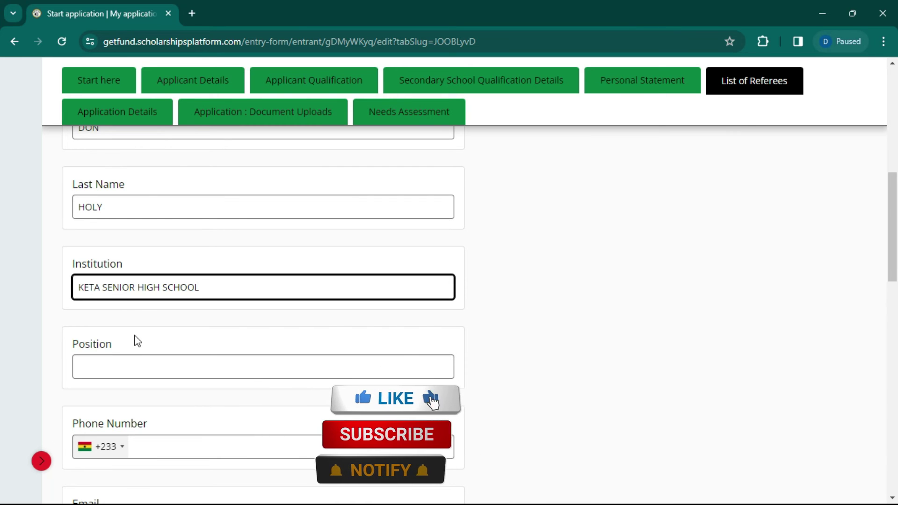
click(131, 366)
text(SNE)
key(BackSpace)
text(R)
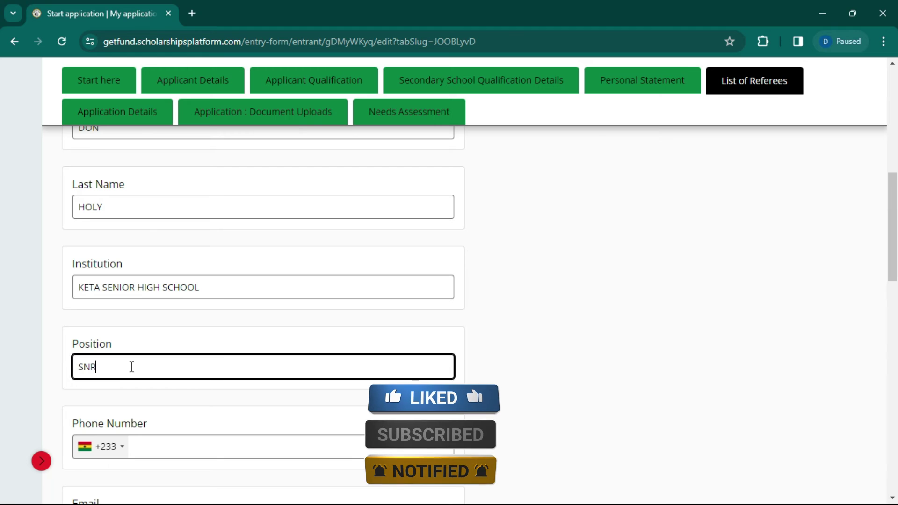
text( HOUSE FATHER)
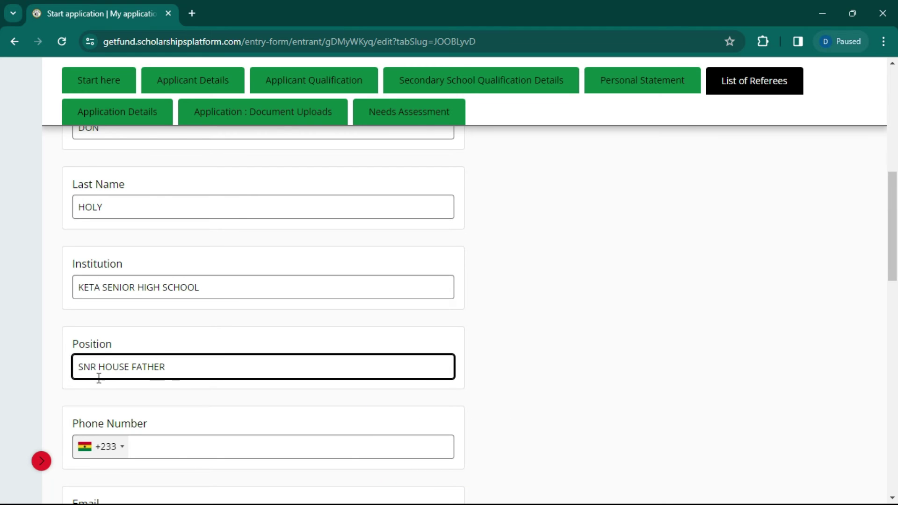
scroll(191, 405, down, 2)
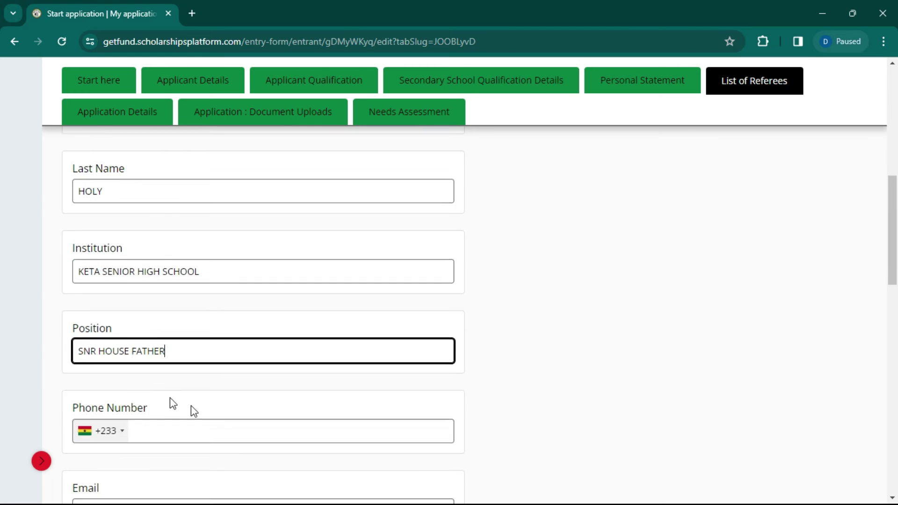
Step: Leave the referee email and second referee blank, scrolling down to the form's bottom
click(168, 454)
scroll(178, 374, down, 4)
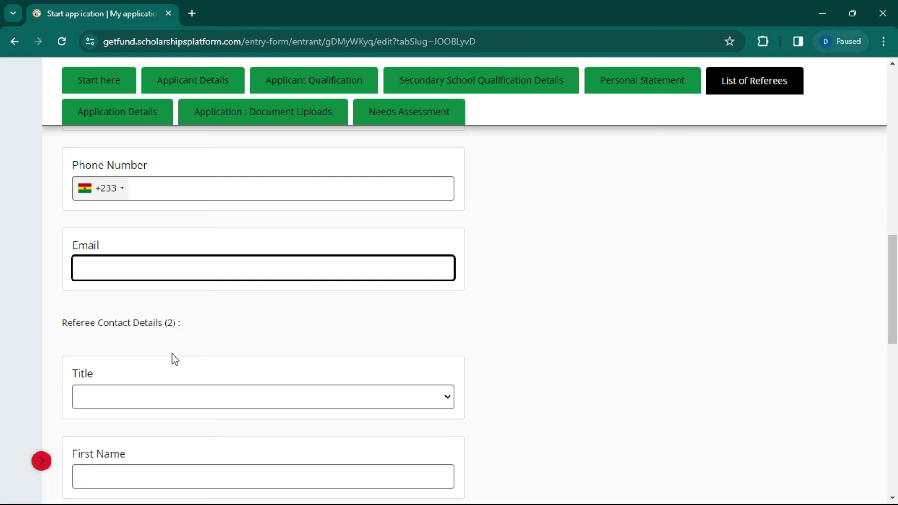
scroll(223, 275, down, 4)
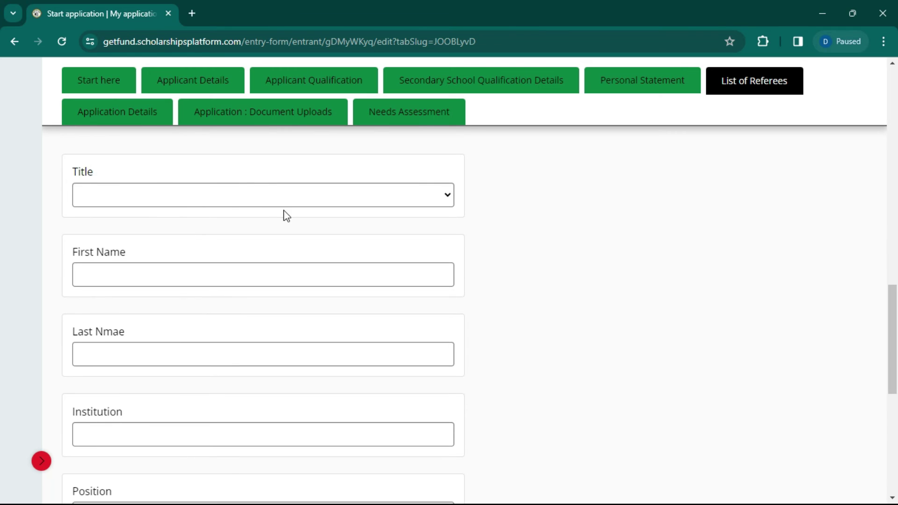
scroll(125, 243, up, 3)
scroll(208, 259, down, 8)
scroll(211, 275, down, 2)
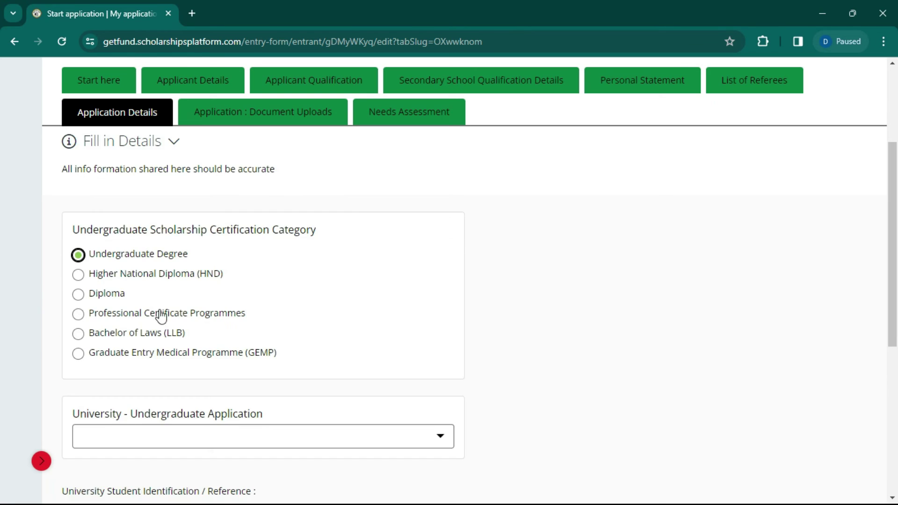
scroll(220, 307, down, 4)
scroll(237, 304, up, 3)
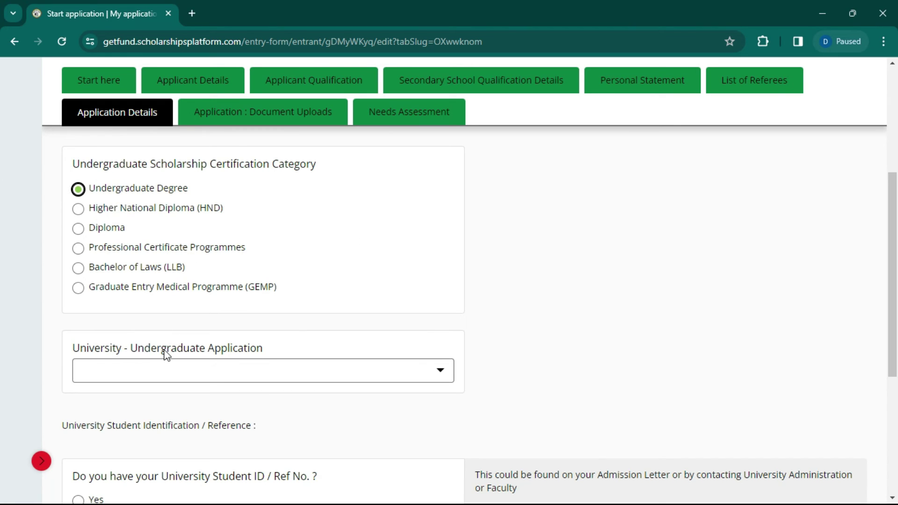
click(215, 377)
scroll(297, 290, down, 4)
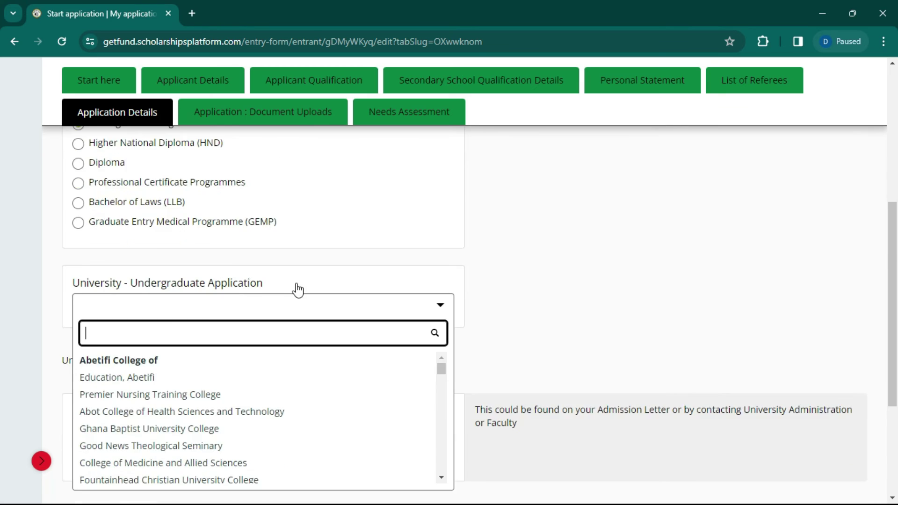
scroll(220, 297, down, 5)
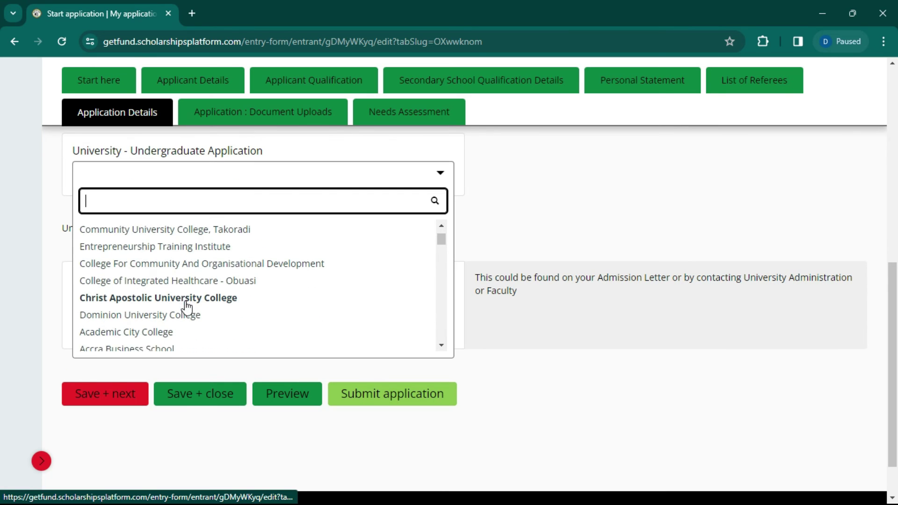
scroll(305, 266, up, 2)
click(549, 181)
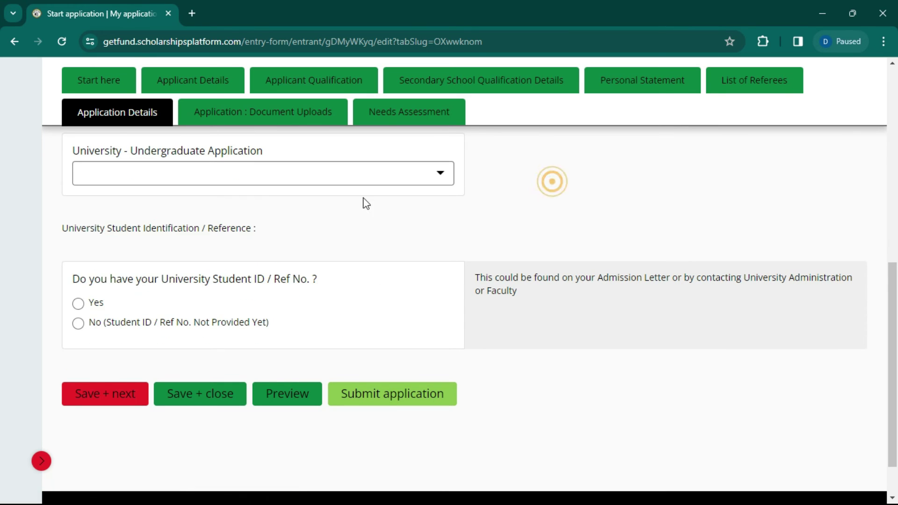
scroll(219, 215, up, 2)
click(223, 239)
click(490, 229)
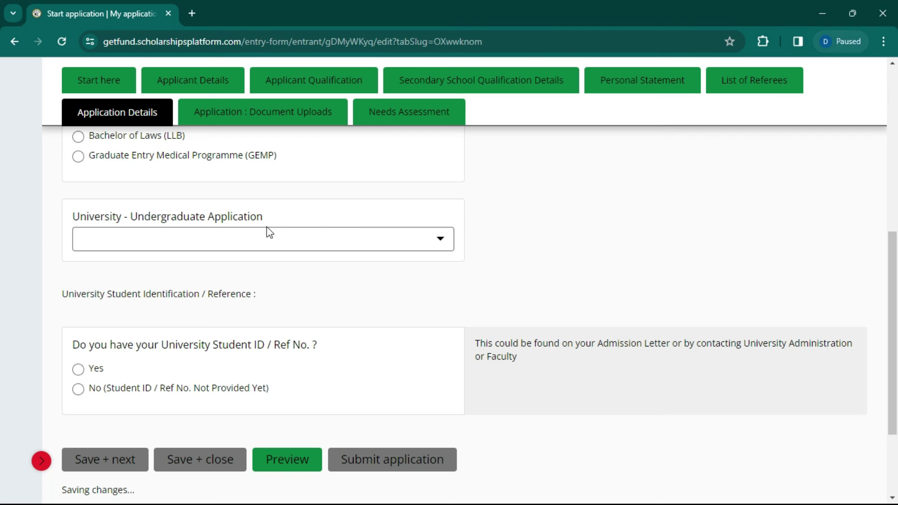
click(262, 240)
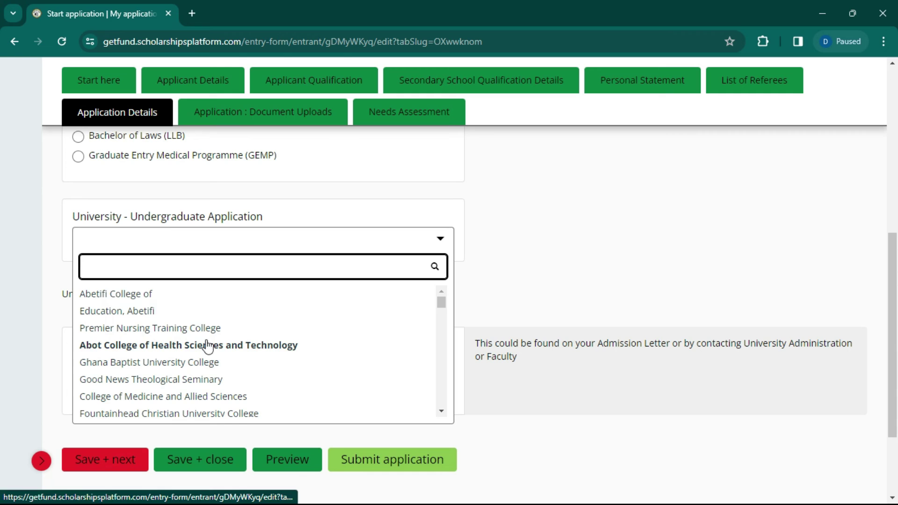
scroll(204, 360, down, 3)
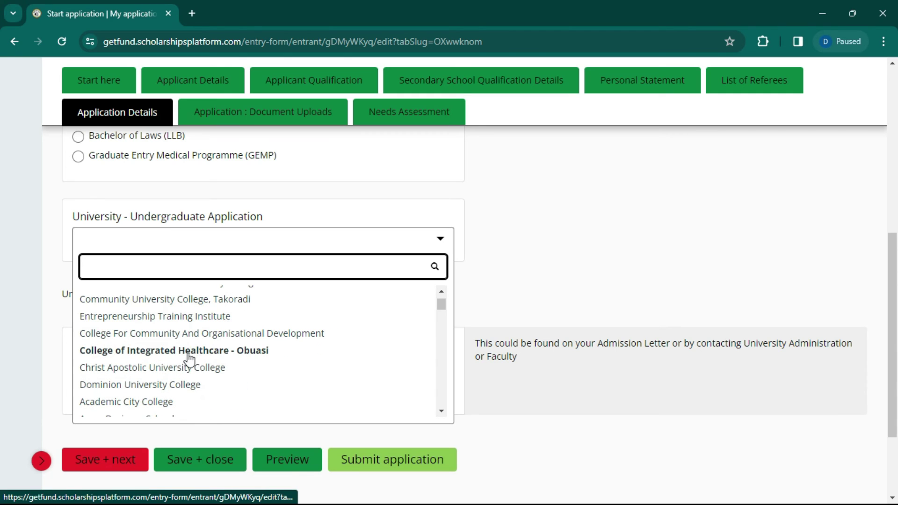
scroll(155, 379, down, 3)
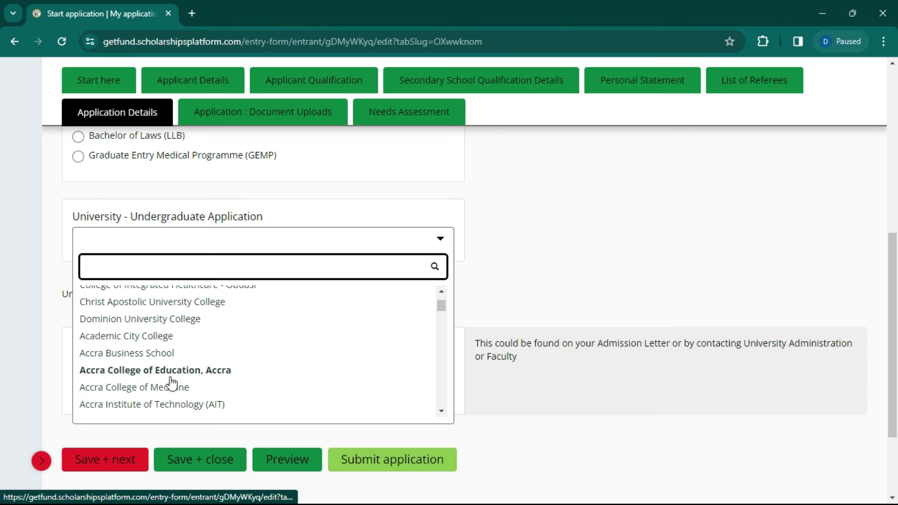
scroll(132, 374, down, 4)
scroll(136, 363, down, 2)
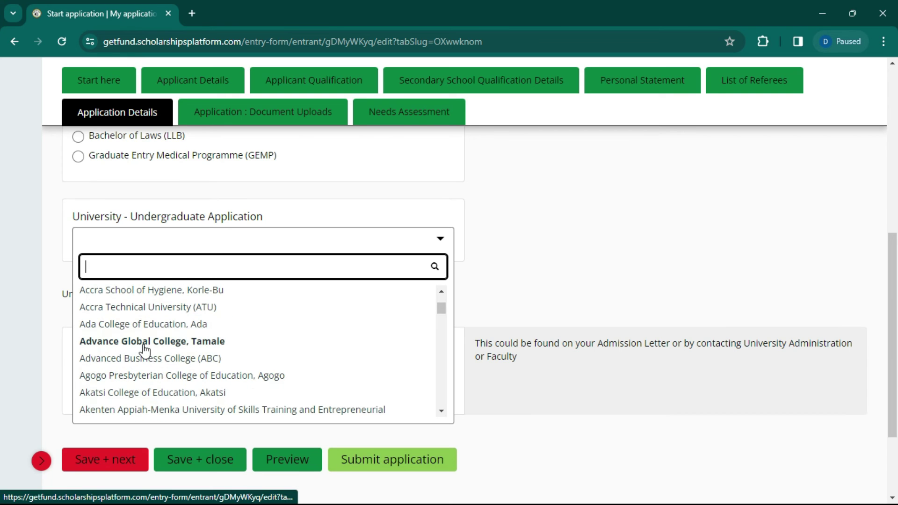
text(KETA)
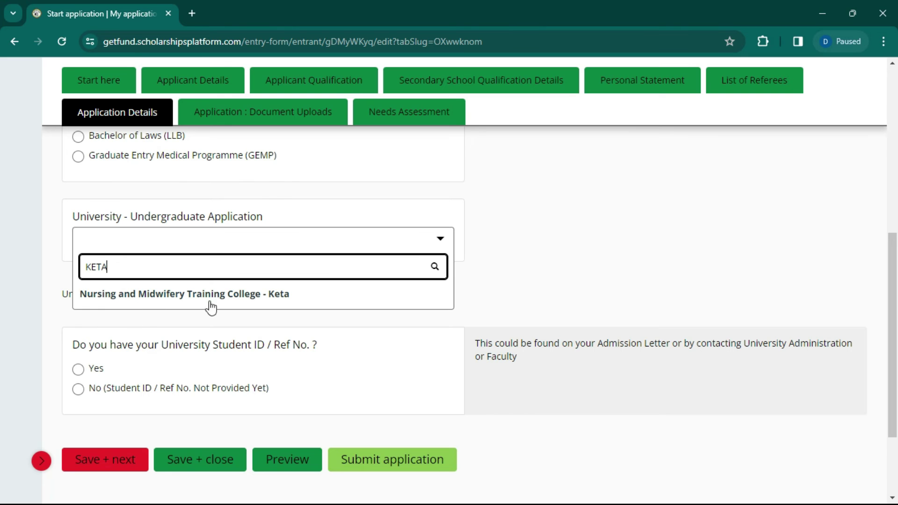
key(BackSpace)
key(BackSpace)
key(BackSpace)
key(BackSpace)
text(HO)
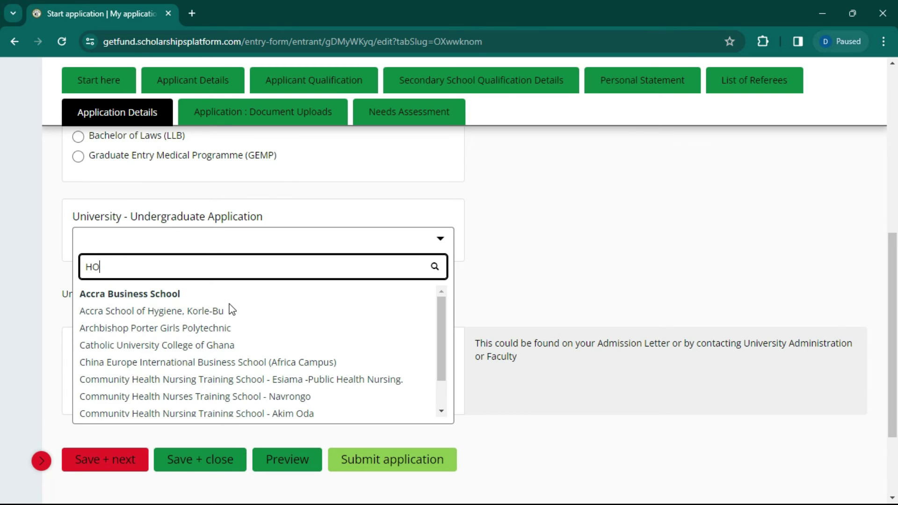
text( NU)
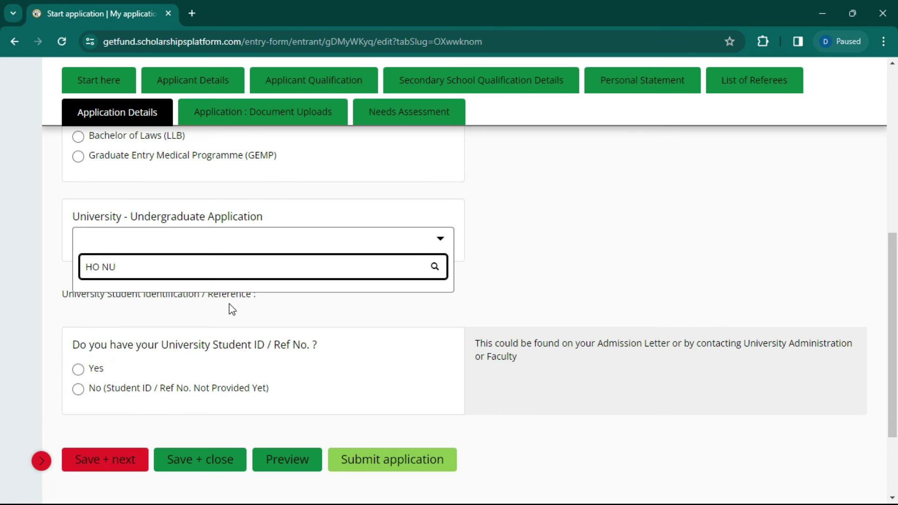
key(BackSpace)
key(BackSpace)
key(BackSpace)
key(BackSpace)
key(BackSpace)
text(NURS)
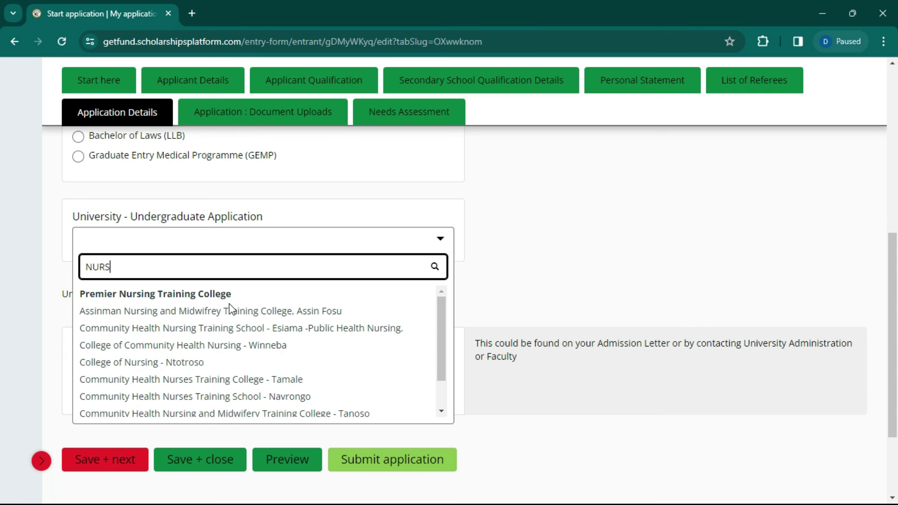
text(ING)
scroll(248, 374, down, 1)
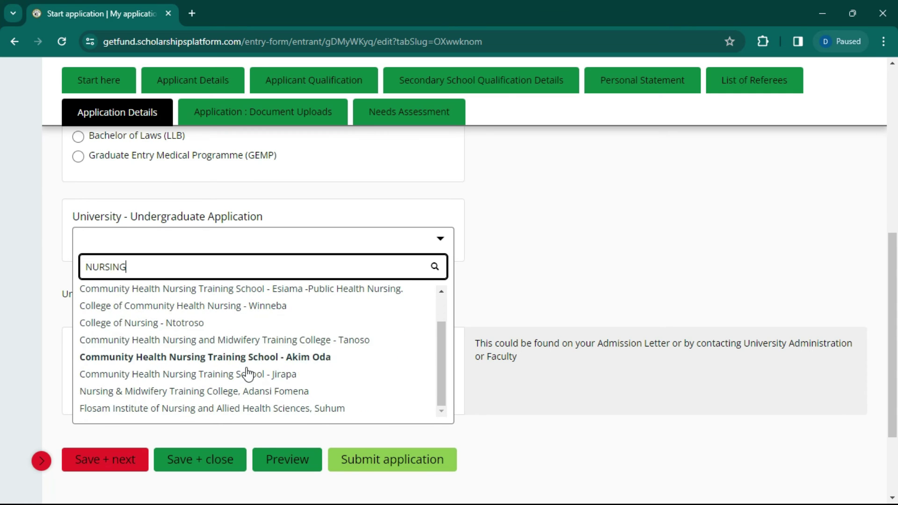
scroll(248, 374, down, 3)
scroll(257, 267, up, 5)
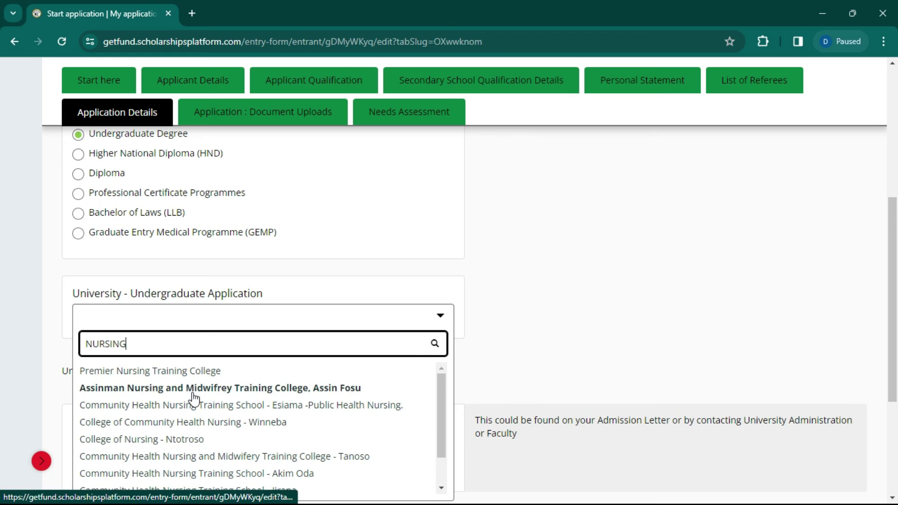
scroll(196, 401, down, 1)
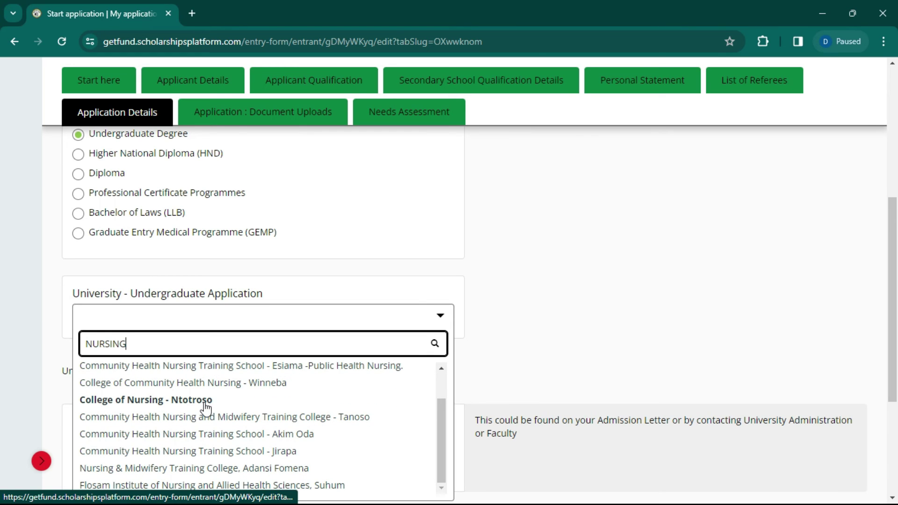
scroll(206, 406, up, 5)
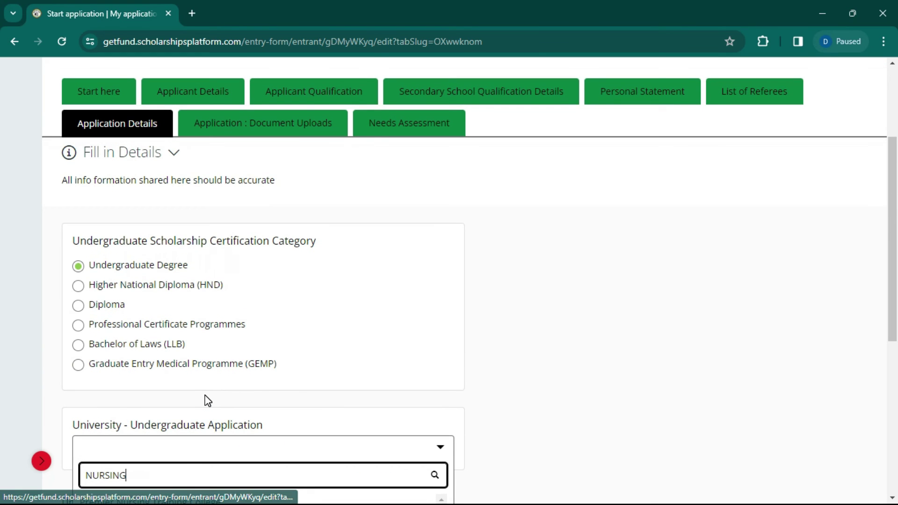
scroll(208, 401, down, 4)
scroll(190, 360, up, 2)
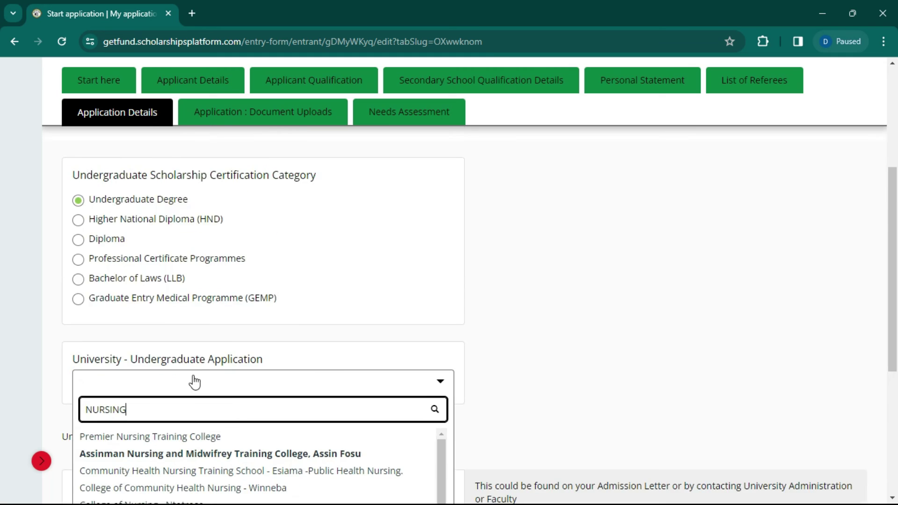
scroll(201, 370, down, 3)
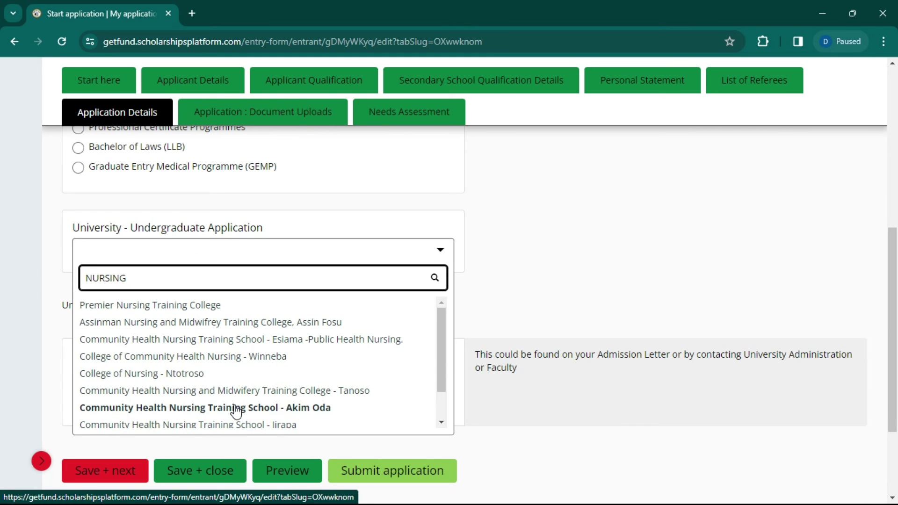
scroll(236, 413, down, 2)
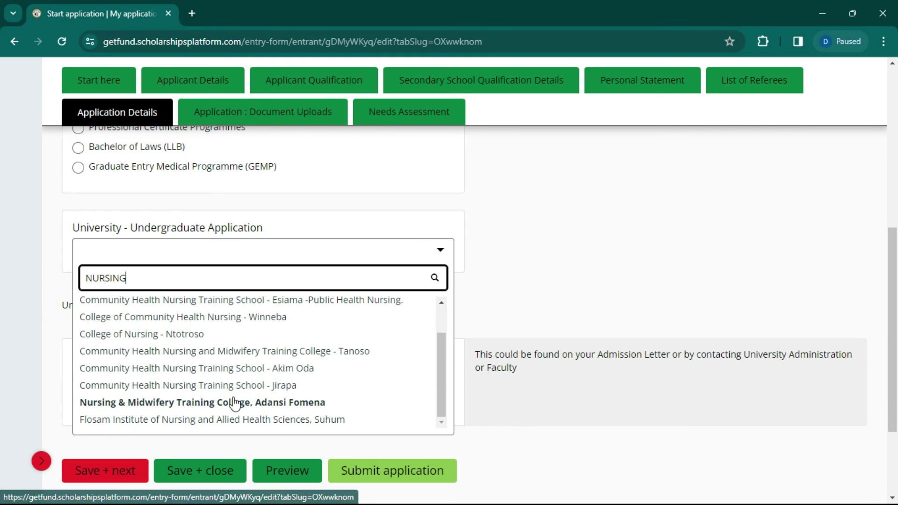
scroll(553, 181, down, 3)
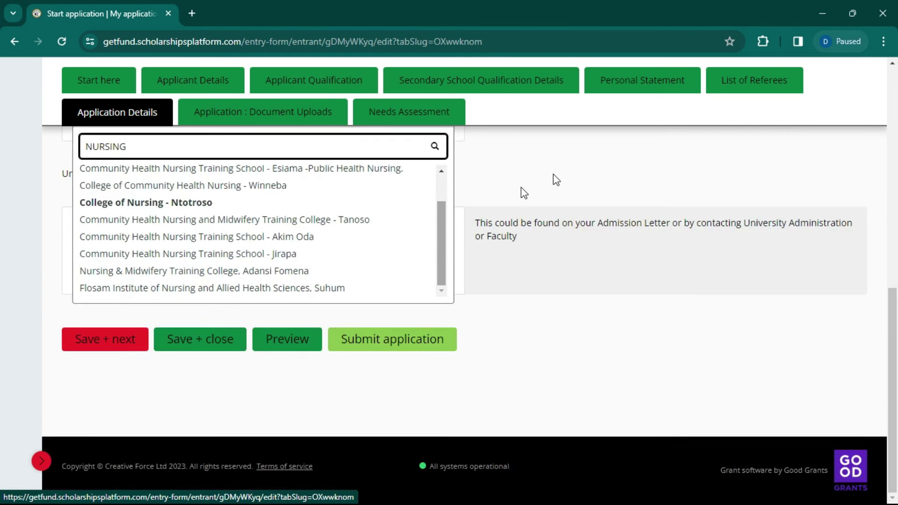
click(510, 238)
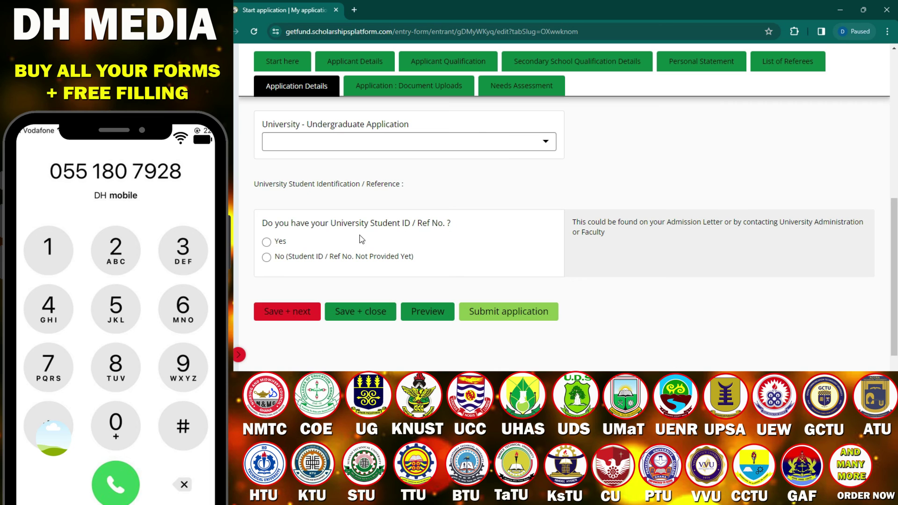
Step: Answer No to having a University Student ID and save the application details
click(269, 244)
click(361, 317)
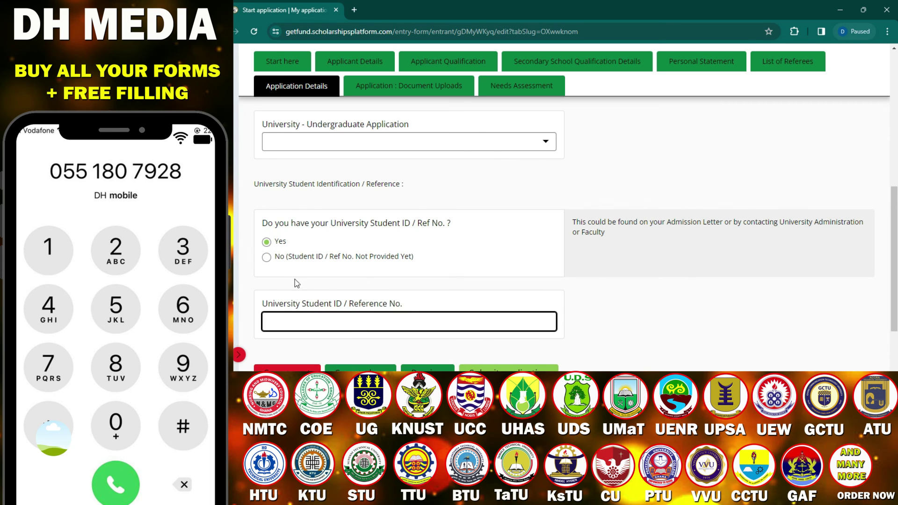
click(267, 258)
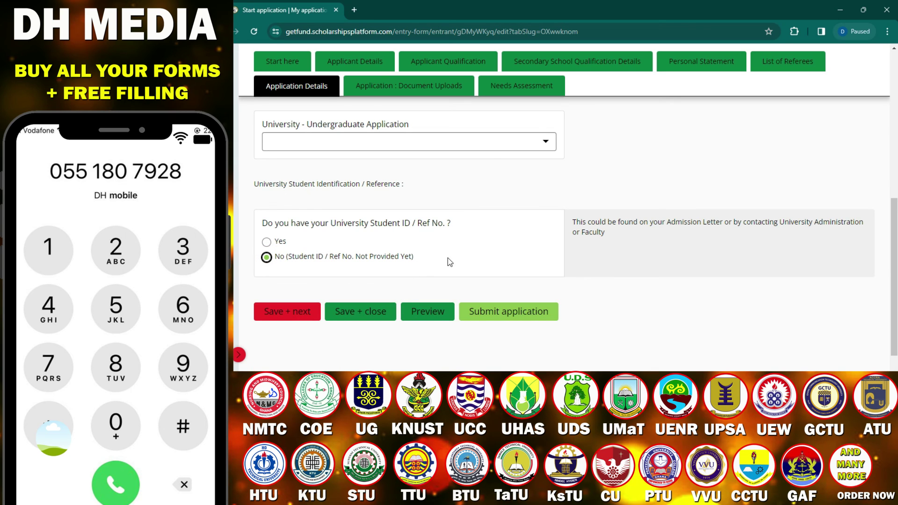
click(283, 318)
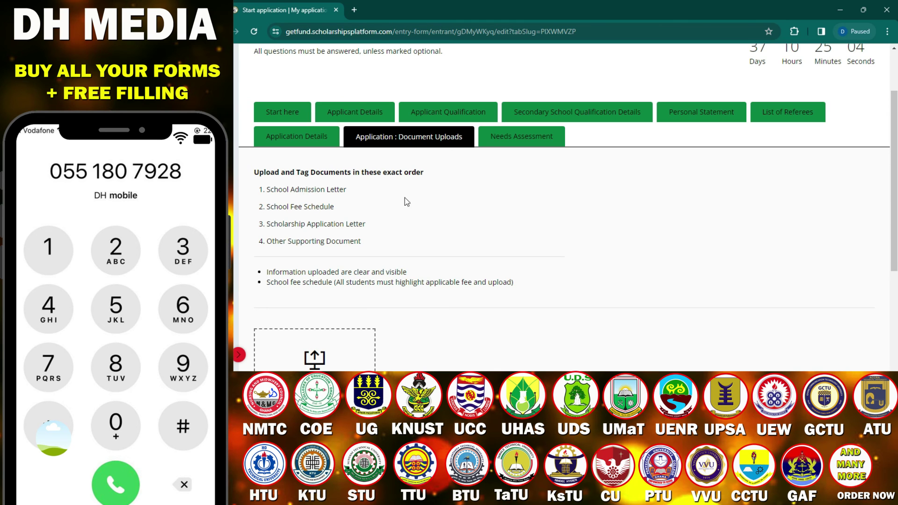
Step: Tag the uploaded PDF as 'Admission Evidence - Admission Letter' and save the uploads
scroll(411, 199, down, 5)
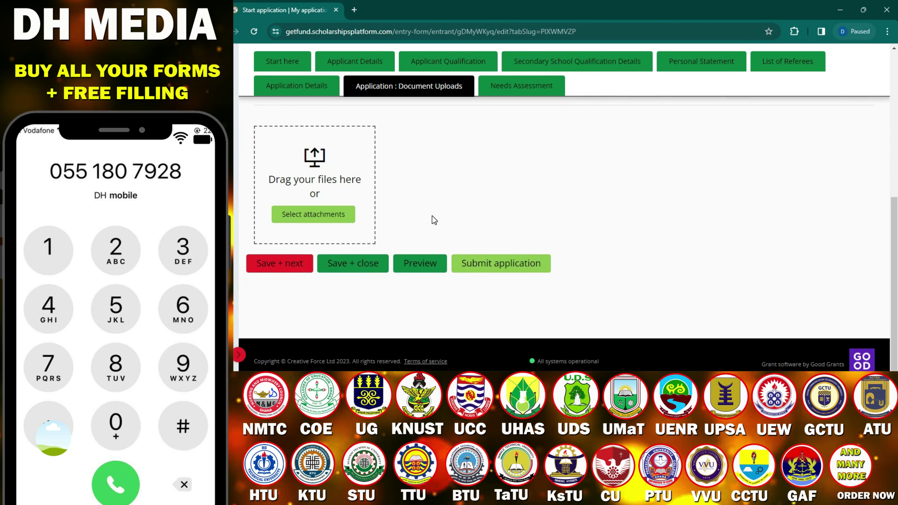
scroll(435, 194, up, 4)
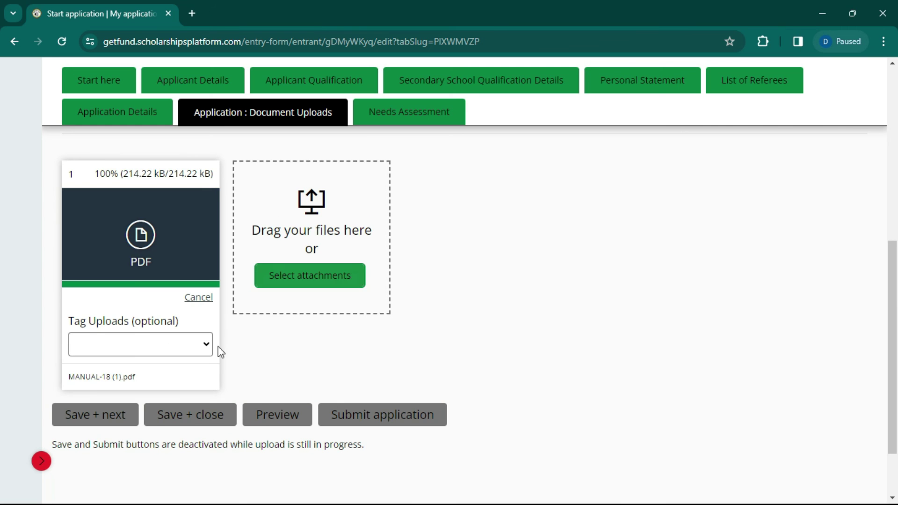
click(207, 321)
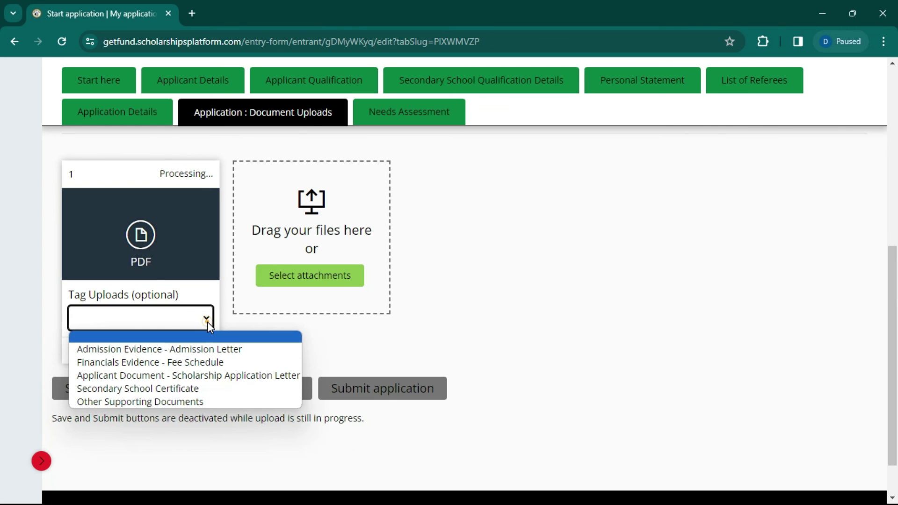
click(202, 322)
click(159, 349)
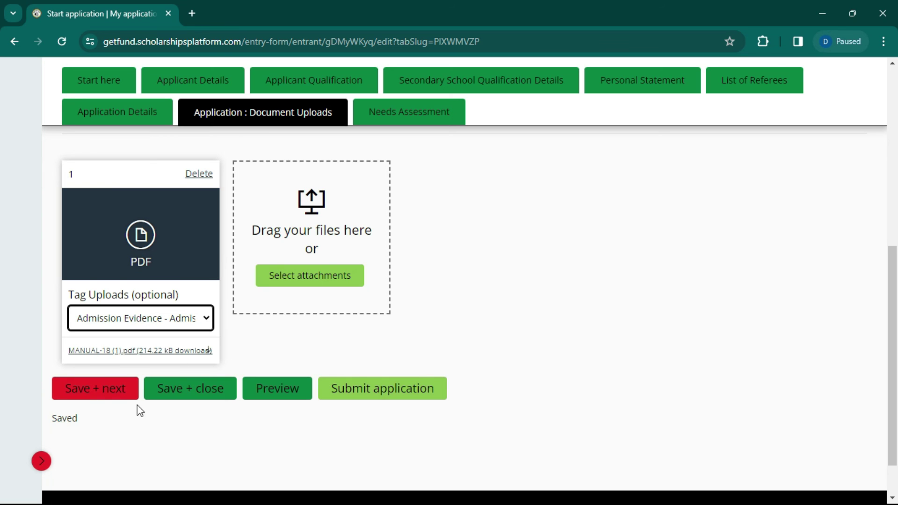
click(116, 394)
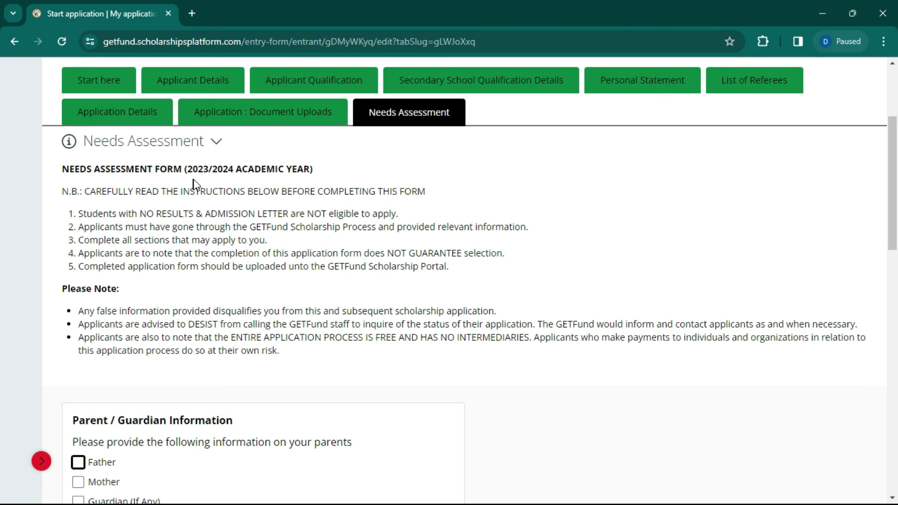
Step: Tick Father under Parent / Guardian Information in the needs assessment
scroll(107, 345, down, 4)
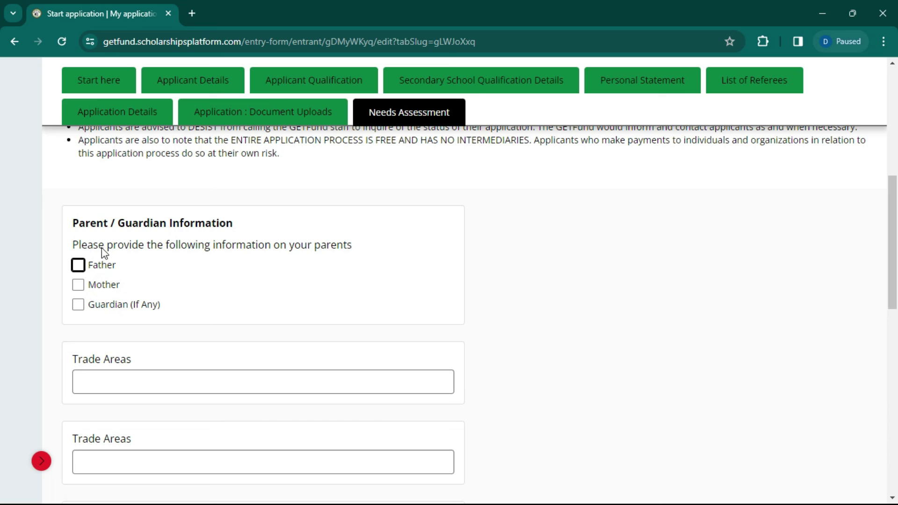
scroll(97, 295, down, 1)
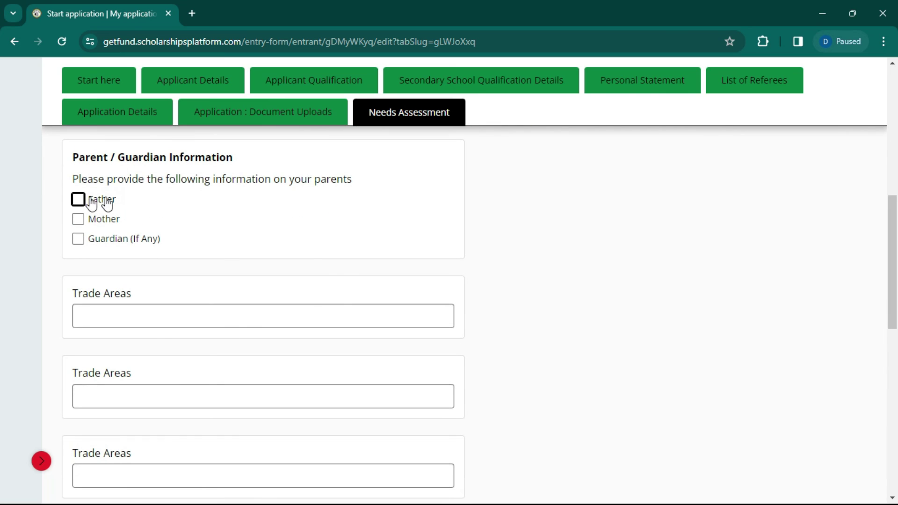
click(78, 200)
Step: Save the needs assessment, returning the application to the Start here section
scroll(150, 238, down, 1)
scroll(229, 236, down, 5)
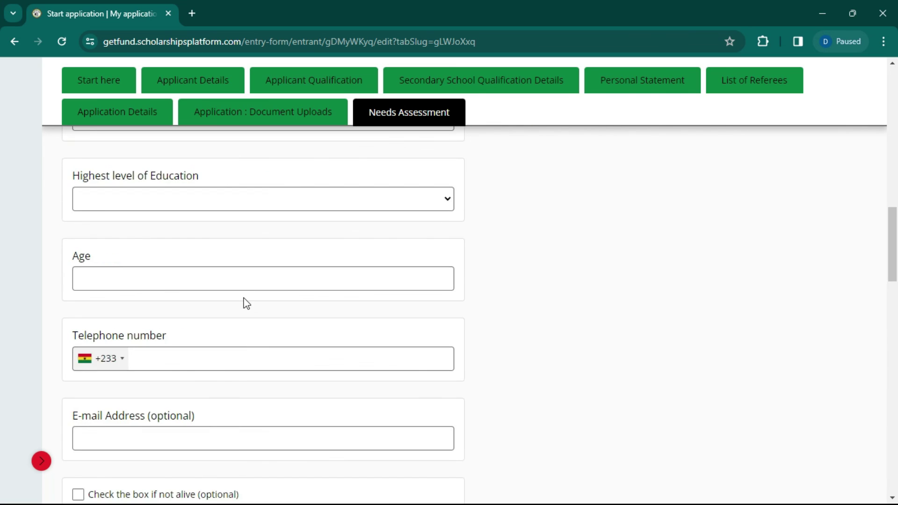
scroll(189, 308, down, 12)
scroll(177, 294, down, 3)
scroll(140, 234, up, 4)
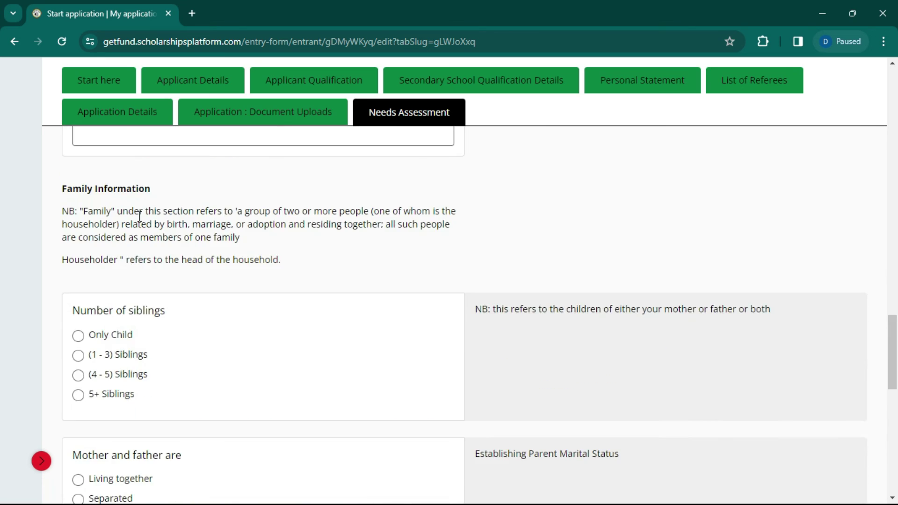
scroll(140, 216, down, 20)
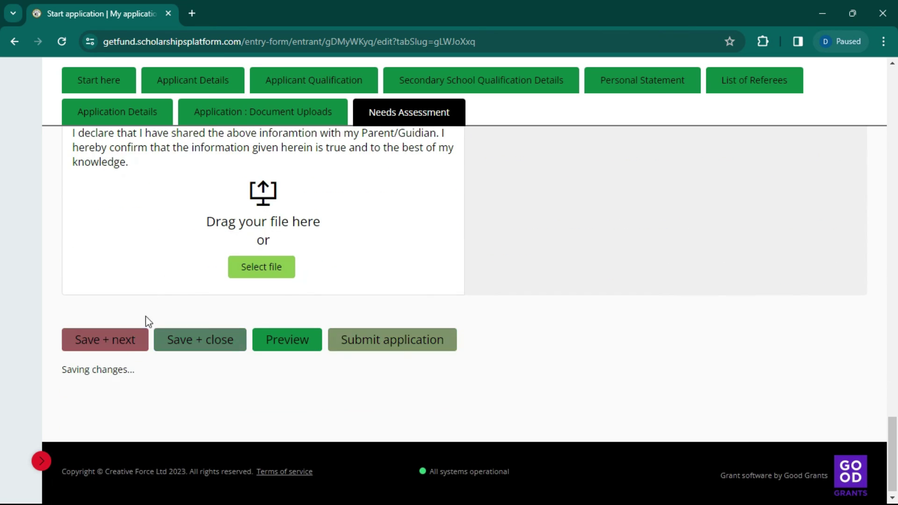
scroll(325, 253, up, 4)
scroll(217, 290, down, 4)
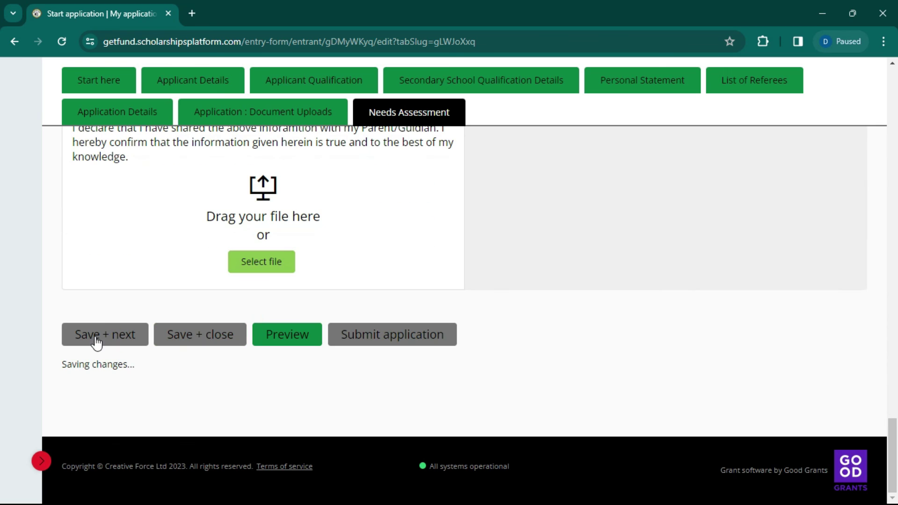
click(97, 338)
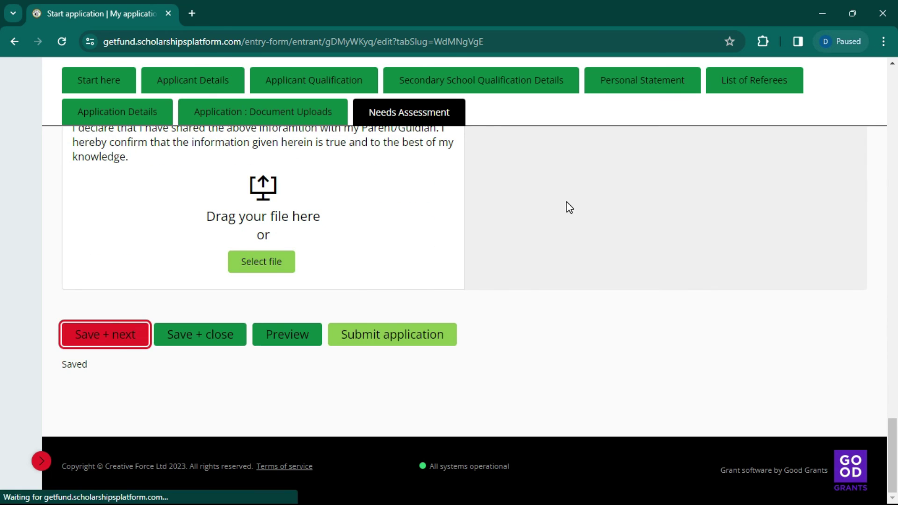
scroll(140, 234, down, 1)
scroll(146, 255, down, 15)
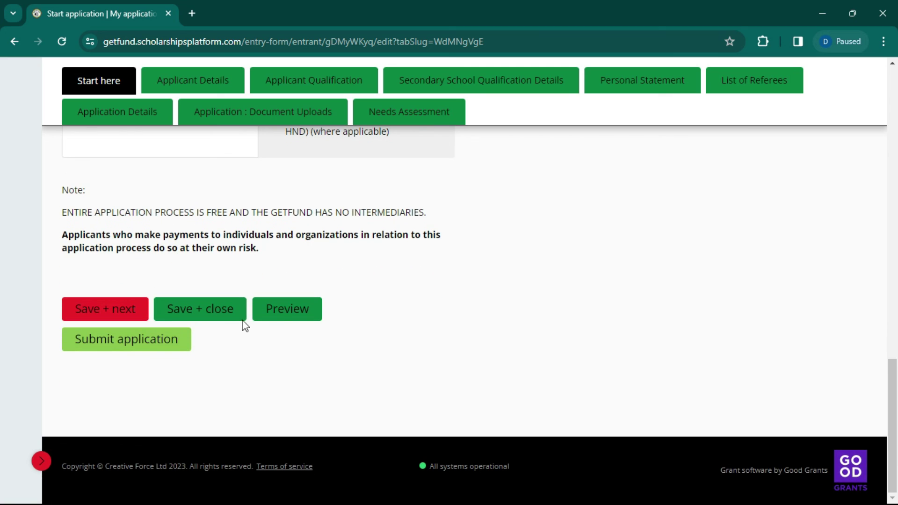
Step: Save Start here again to reach Applicant Details, with MANUAL-18 (1).pdf still attached as identification
scroll(257, 202, up, 6)
scroll(261, 202, up, 3)
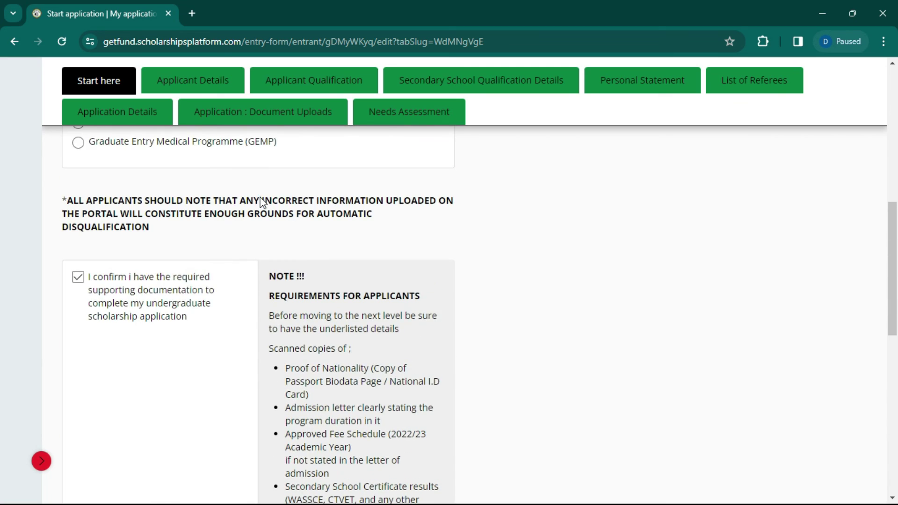
scroll(90, 256, down, 9)
click(112, 309)
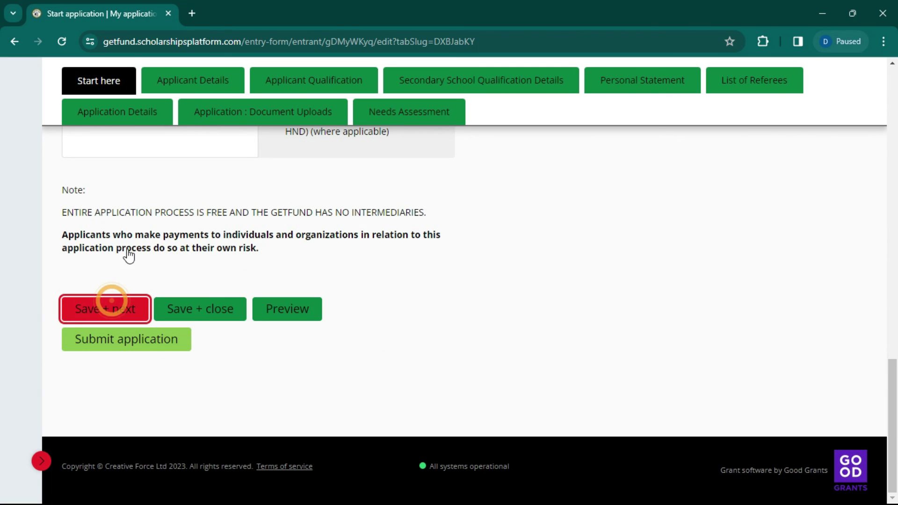
scroll(229, 266, down, 4)
scroll(223, 271, down, 2)
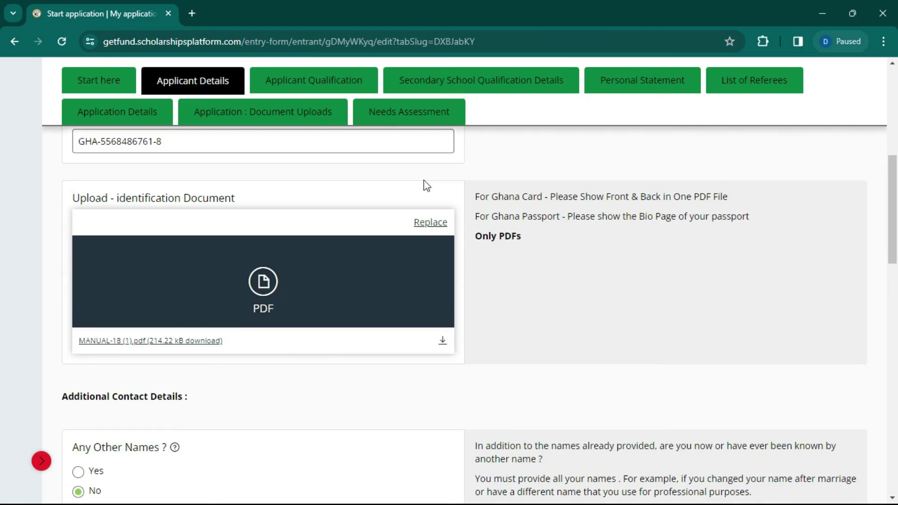